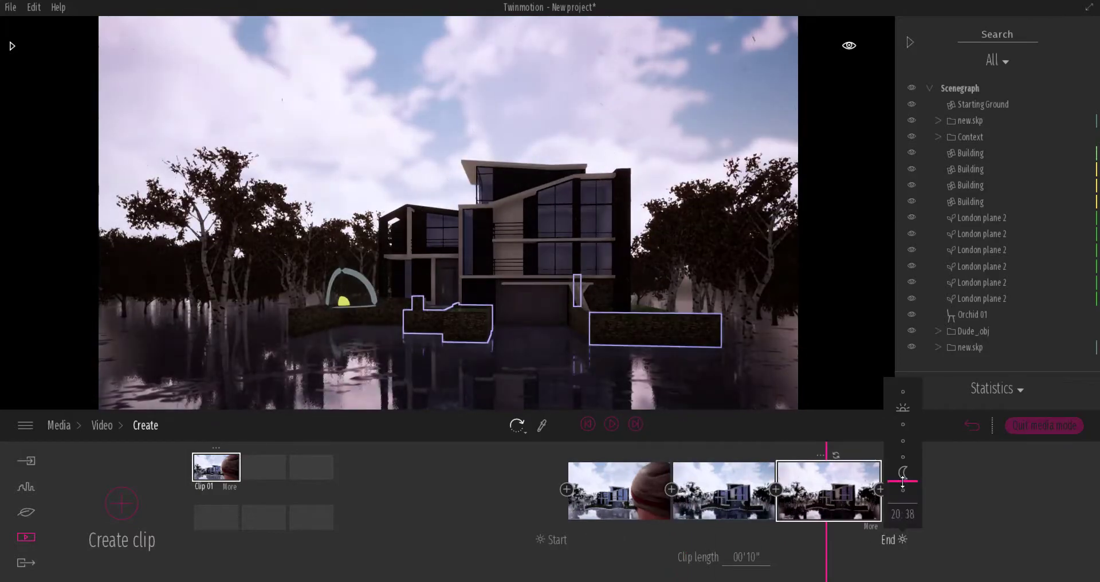
Step: Play the video sequence and adjust the depth-of-field distance of Image 02
{"action": "left_click", "coordinate": [612, 425]}
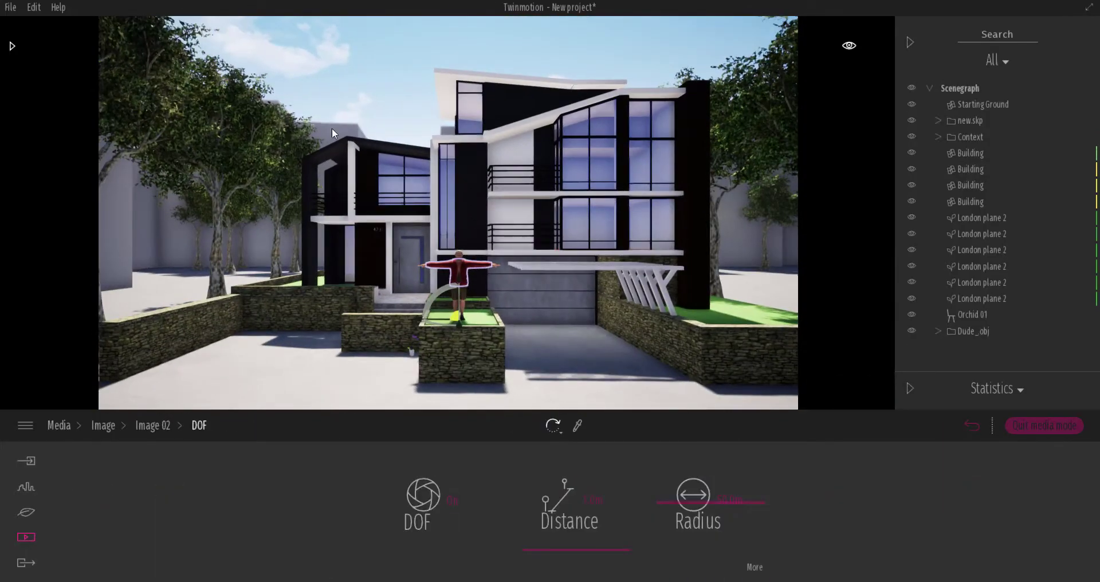
{"action": "right_click_drag", "start_coordinate": [332, 129], "coordinate": [614, 325]}
{"action": "left_click_drag", "start_coordinate": [584, 549], "coordinate": [583, 536]}
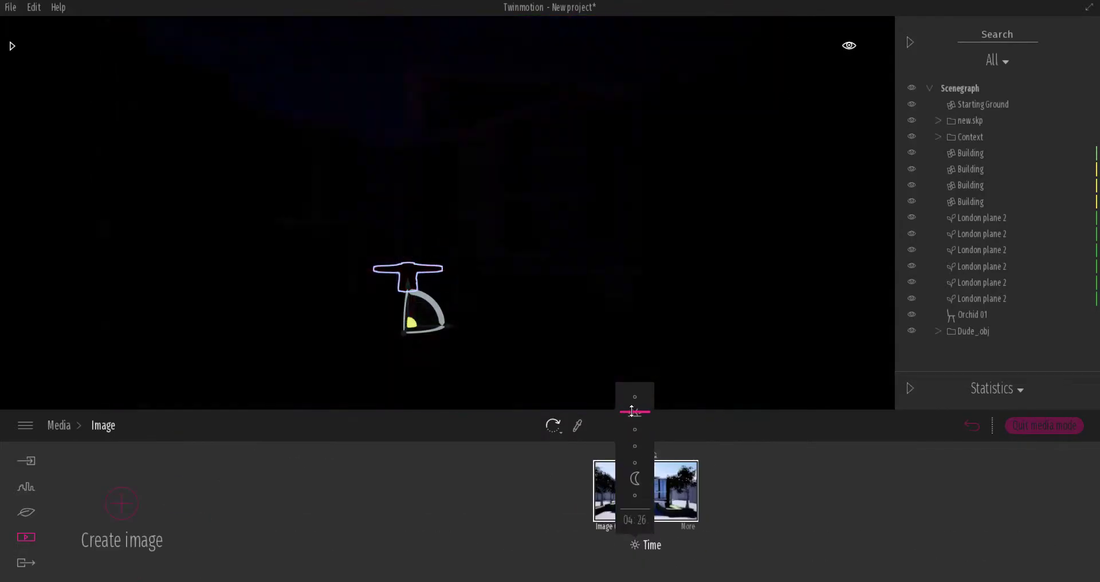
Step: Change the image's lighting through its time of day, month and north offset
{"action": "left_click_drag", "start_coordinate": [635, 410], "coordinate": [636, 495]}
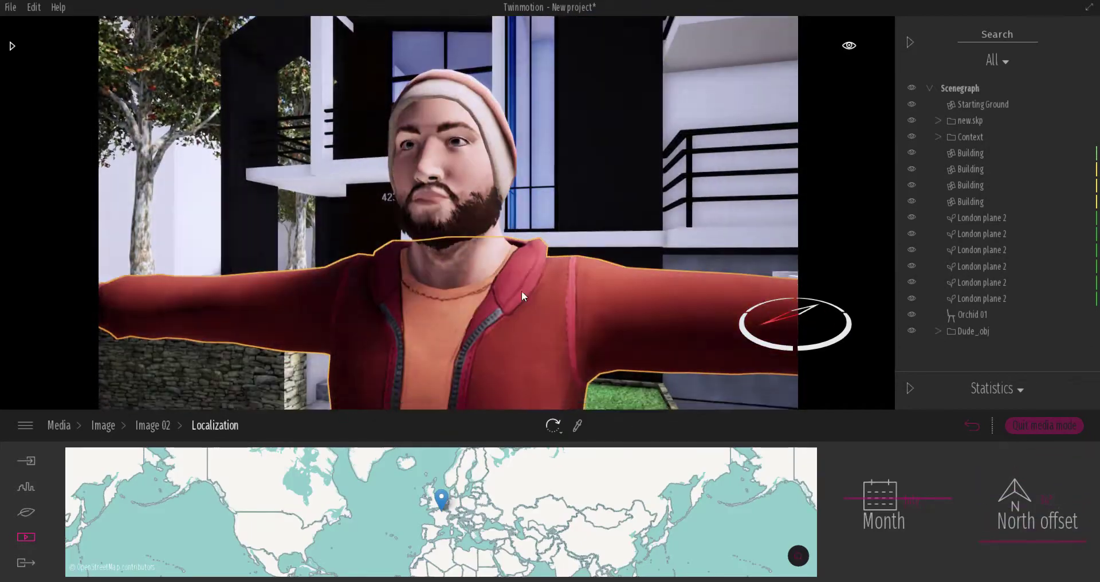
{"action": "scroll", "coordinate": [523, 206], "scroll_direction": "up", "scroll_amount": 3}
{"action": "middle_click_drag", "start_coordinate": [523, 206], "coordinate": [523, 321]}
{"action": "mouse_move", "coordinate": [876, 498]}
{"action": "left_mouse_down"}
{"action": "mouse_move", "coordinate": [876, 458]}
{"action": "mouse_move", "coordinate": [877, 492]}
{"action": "left_mouse_up"}
{"action": "left_click_drag", "start_coordinate": [1008, 542], "coordinate": [1008, 540]}
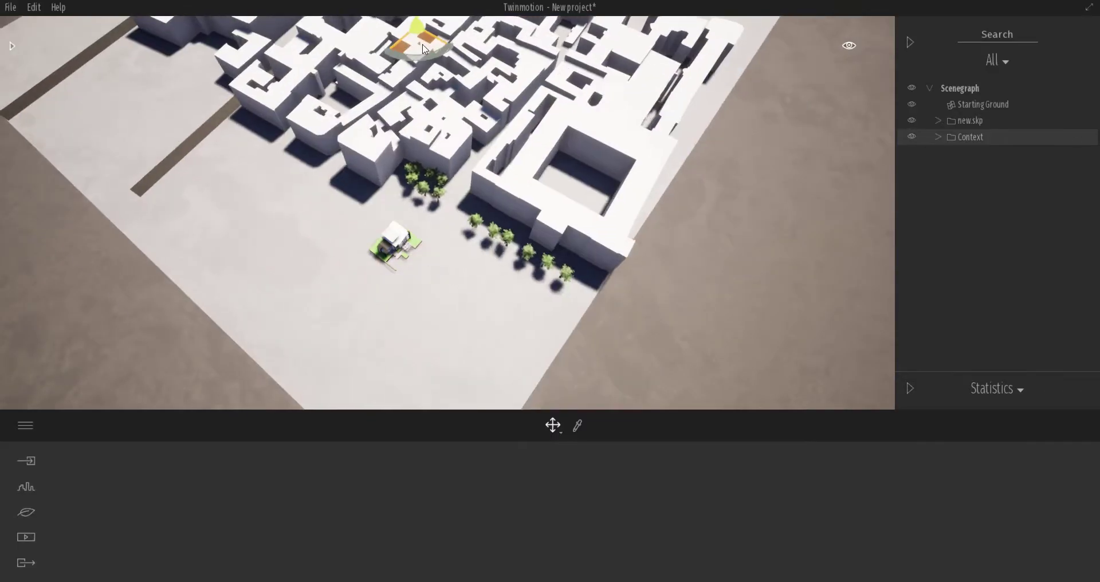
Step: Switch the transform mode and reposition a context building on the open ground near the house
{"action": "left_click_drag", "start_coordinate": [425, 285], "coordinate": [323, 288]}
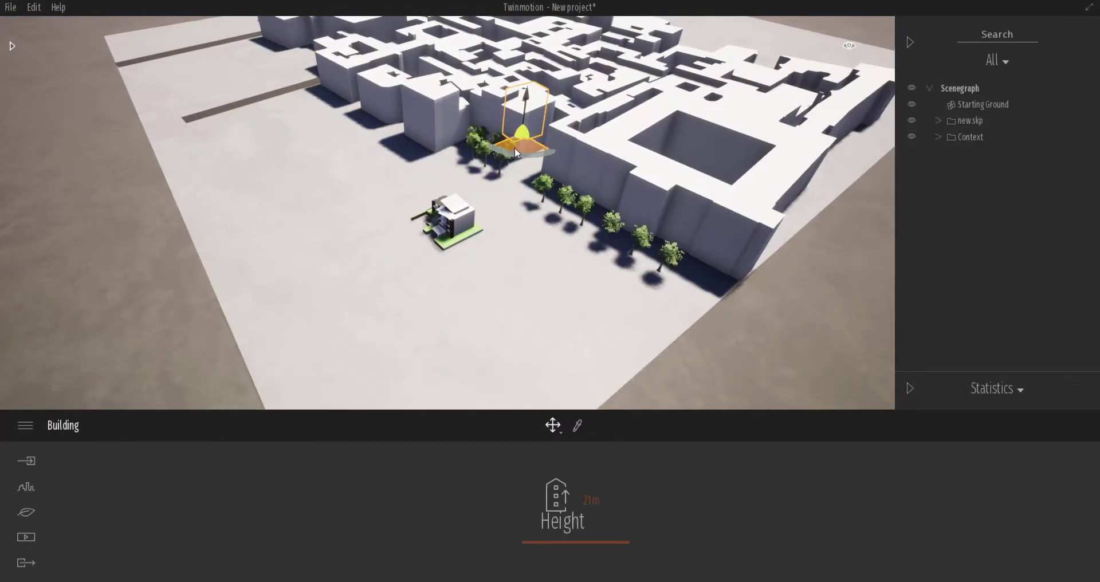
{"action": "left_click", "coordinate": [553, 425]}
{"action": "left_click", "coordinate": [573, 343]}
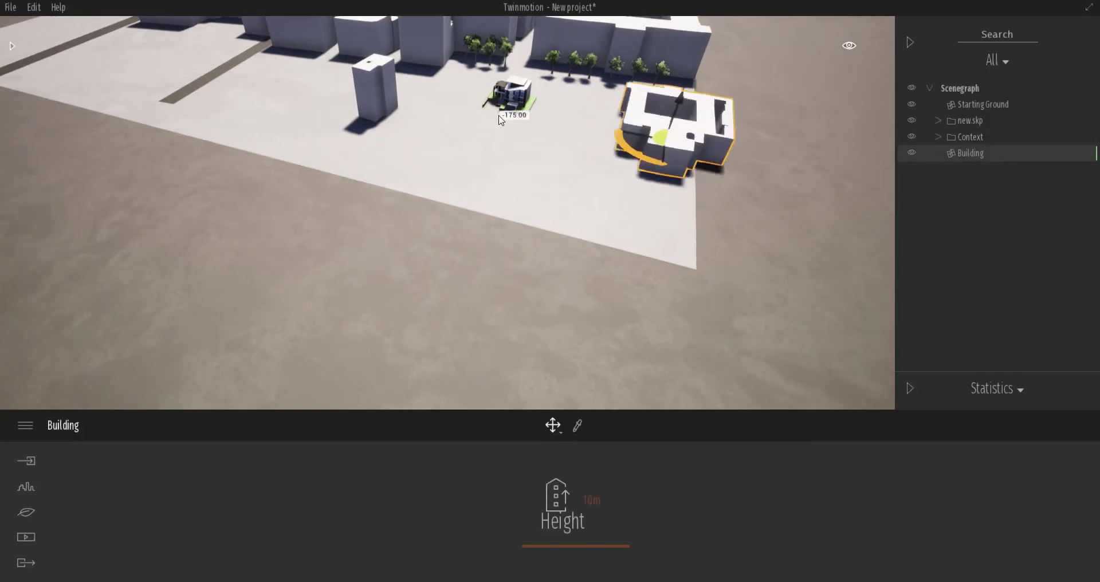
{"action": "left_click_drag", "start_coordinate": [650, 146], "coordinate": [603, 141]}
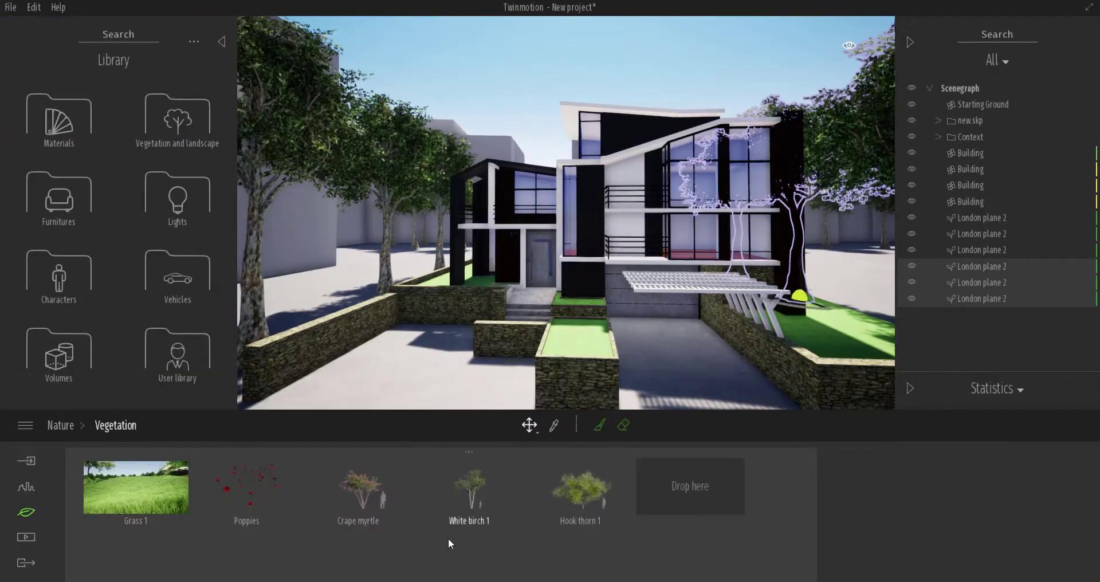
Step: Activate vegetation painting and add a plant from the Vegetation and landscape library to the paint palette
{"action": "left_click", "coordinate": [599, 425]}
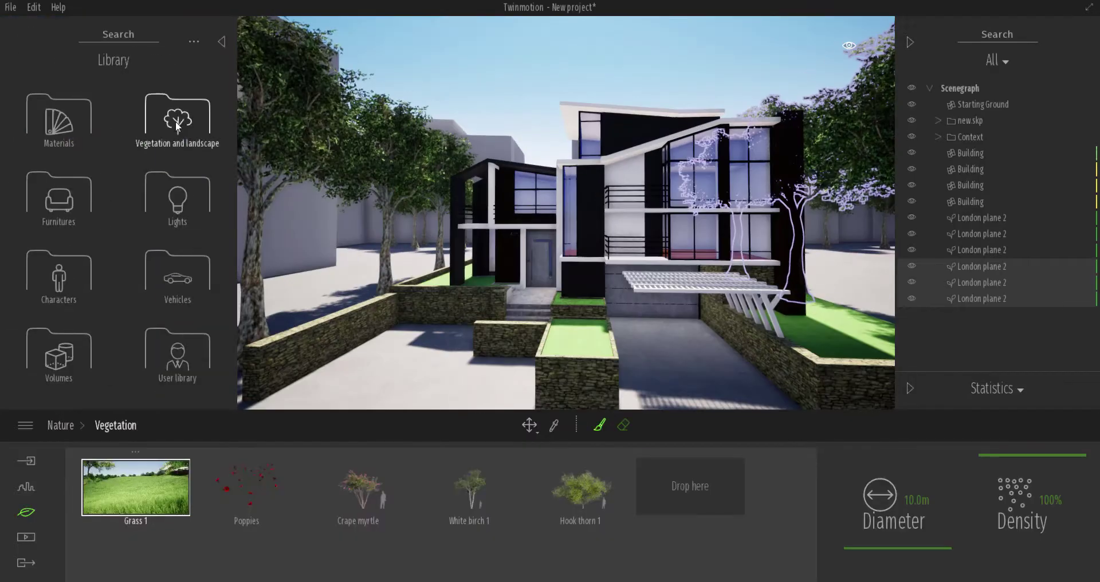
{"action": "left_click", "coordinate": [176, 122]}
{"action": "mouse_move", "coordinate": [56, 235]}
{"action": "left_mouse_down"}
{"action": "mouse_move", "coordinate": [721, 538]}
{"action": "mouse_move", "coordinate": [705, 487]}
{"action": "left_mouse_up"}
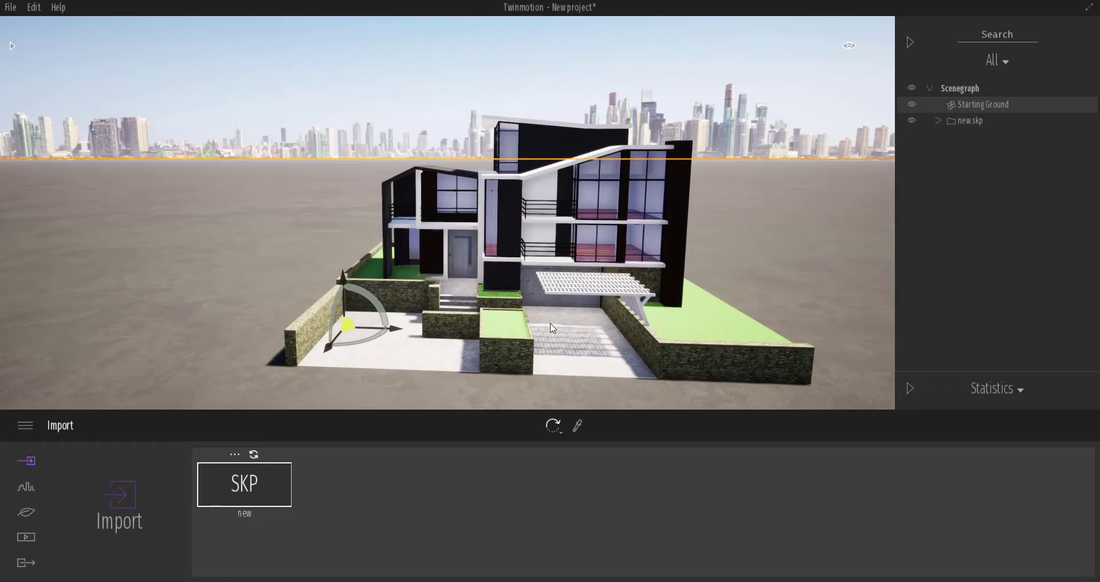
{"action": "middle_click_drag", "start_coordinate": [471, 328], "coordinate": [527, 293], "text": "shift"}
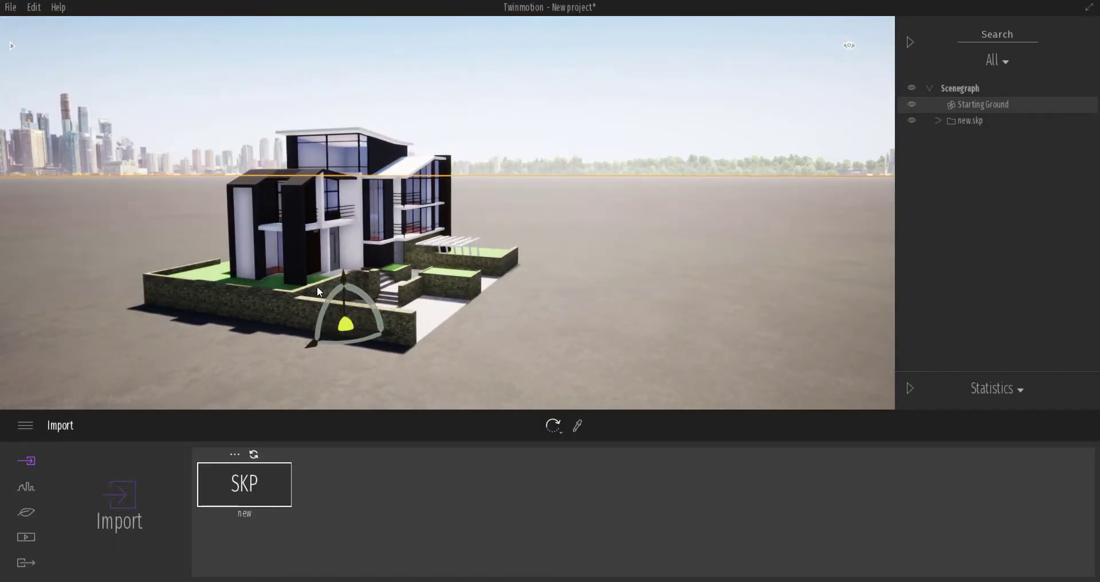
{"action": "scroll", "coordinate": [339, 257], "scroll_direction": "up", "scroll_amount": 5}
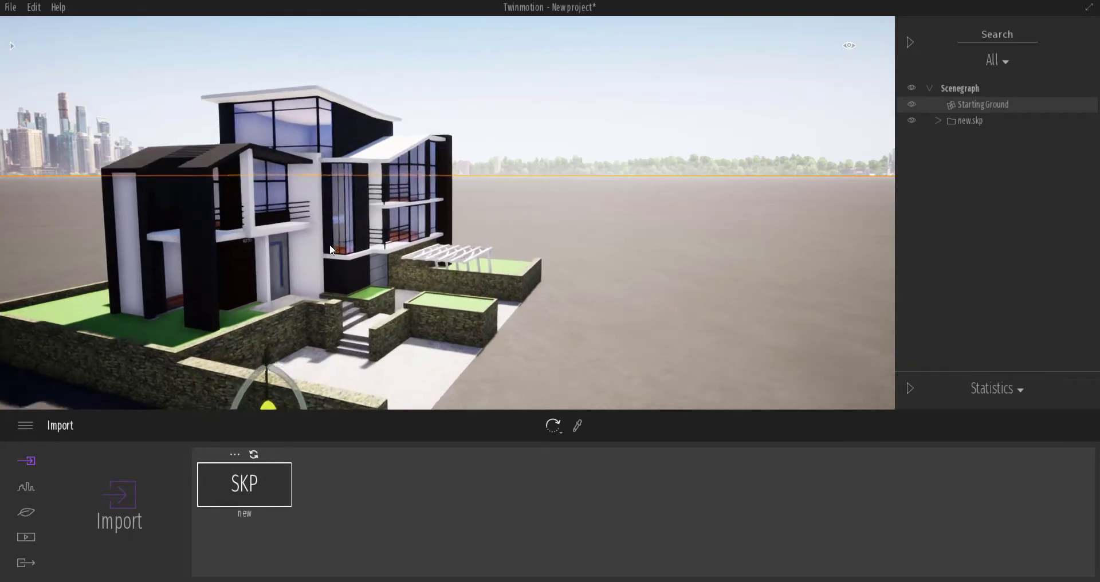
{"action": "scroll", "coordinate": [331, 250], "scroll_direction": "down", "scroll_amount": 3}
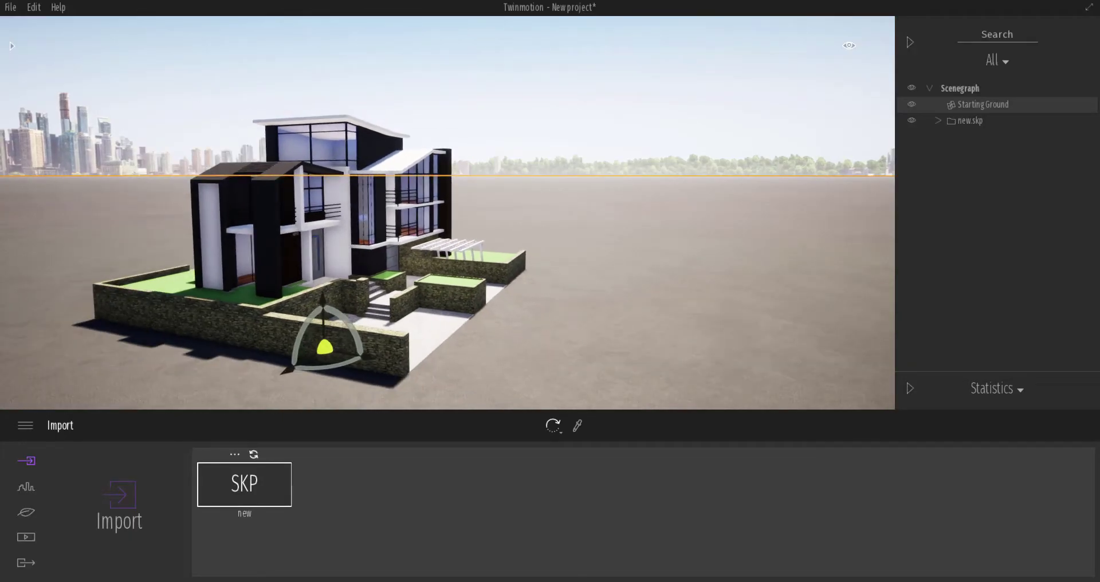
{"action": "middle_click_drag", "start_coordinate": [367, 338], "coordinate": [646, 335], "text": "shift"}
{"action": "middle_click_drag", "start_coordinate": [593, 369], "coordinate": [556, 358]}
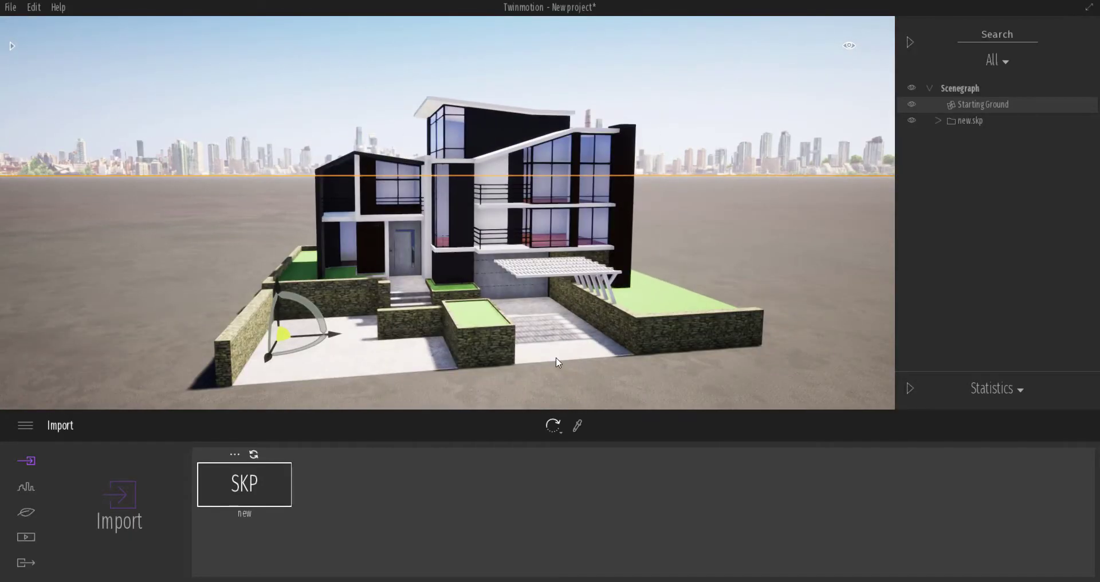
Step: Open the Urban context map and locate central Paris on it
{"action": "left_click", "coordinate": [26, 489]}
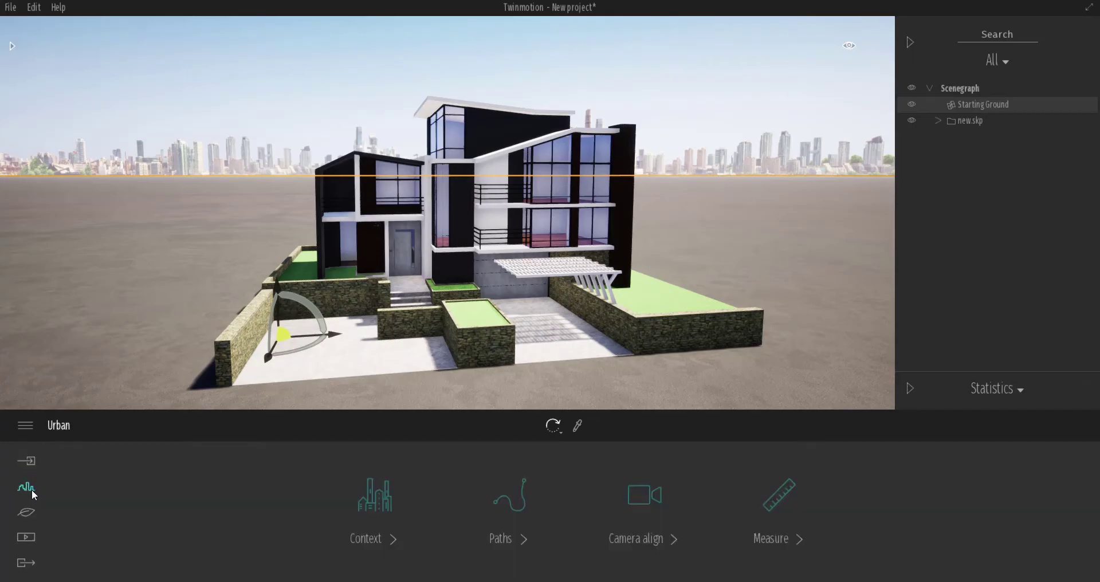
{"action": "left_click", "coordinate": [382, 500]}
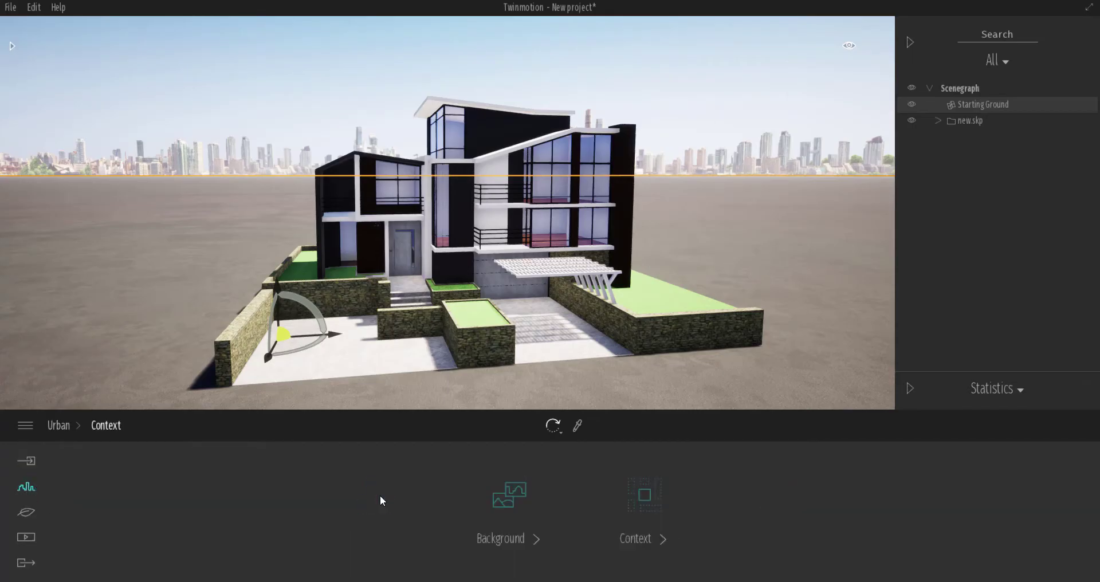
{"action": "left_click", "coordinate": [654, 501]}
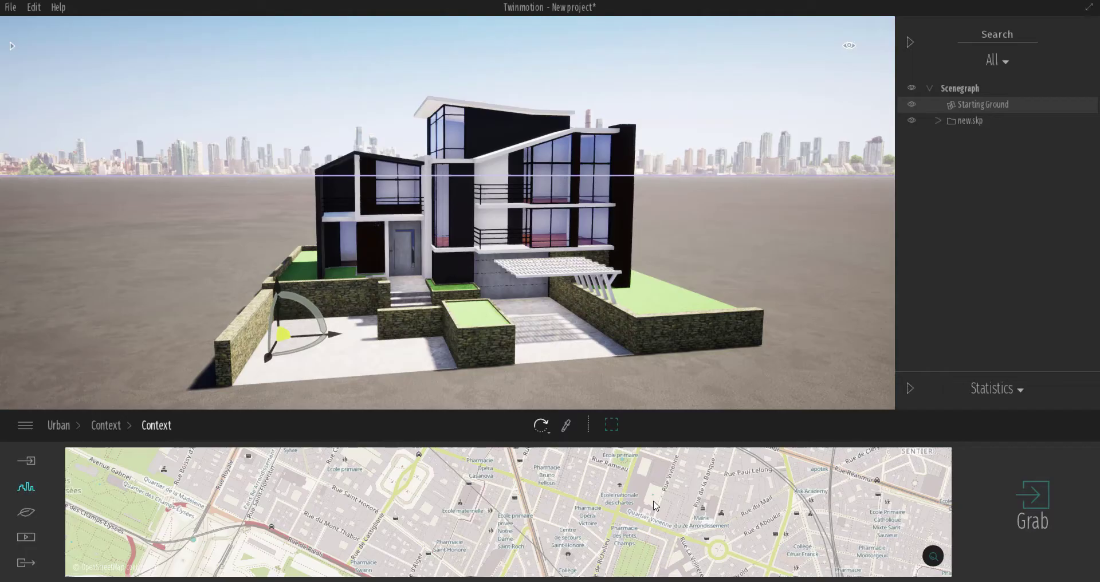
{"action": "scroll", "coordinate": [599, 509], "scroll_direction": "down", "scroll_amount": 5}
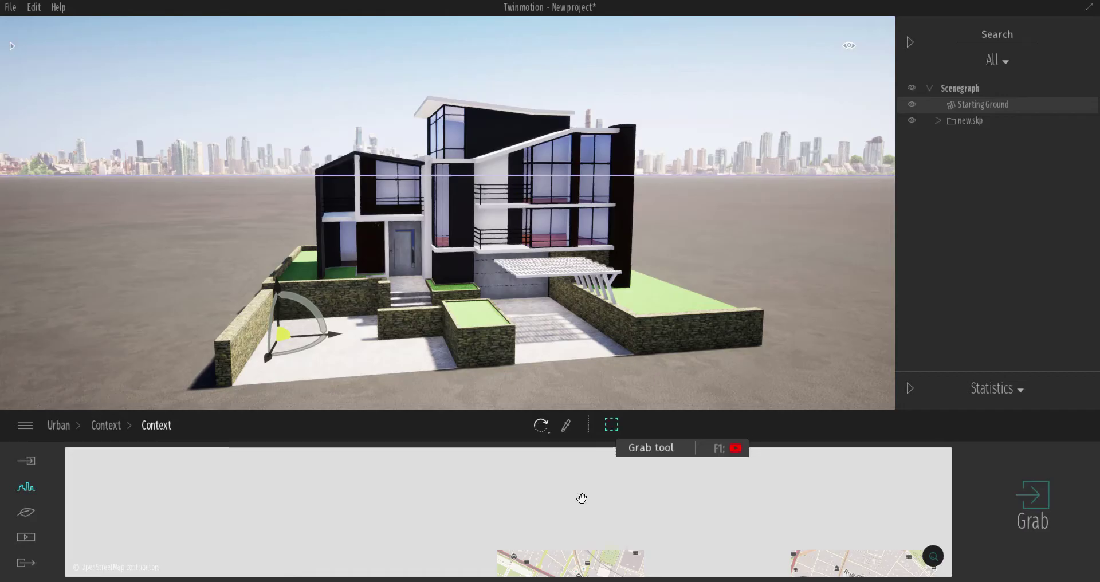
{"action": "scroll", "coordinate": [563, 523], "scroll_direction": "down", "scroll_amount": 4}
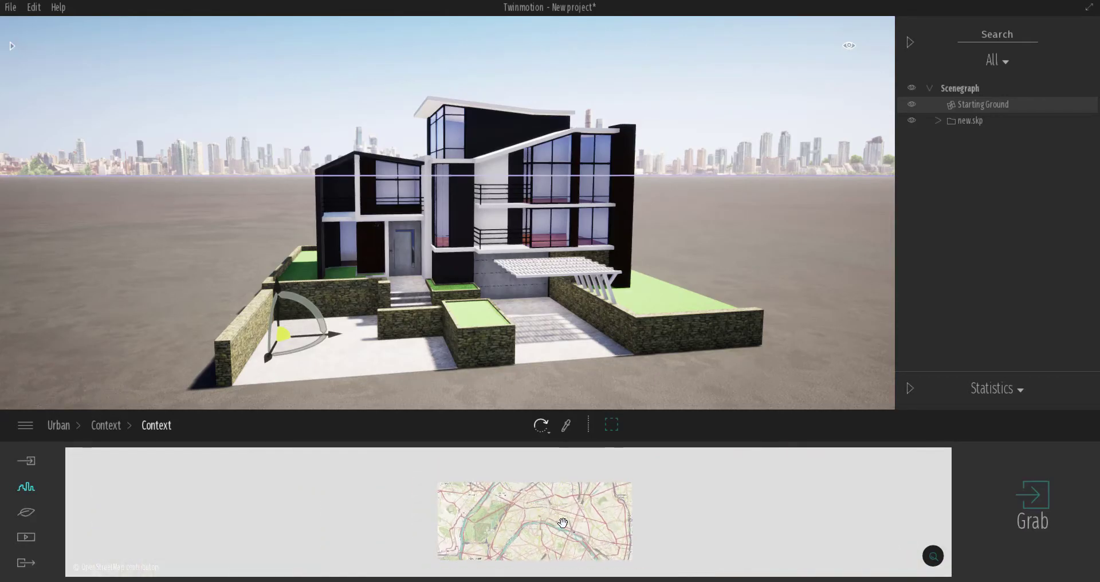
{"action": "left_click_drag", "start_coordinate": [646, 535], "coordinate": [520, 500]}
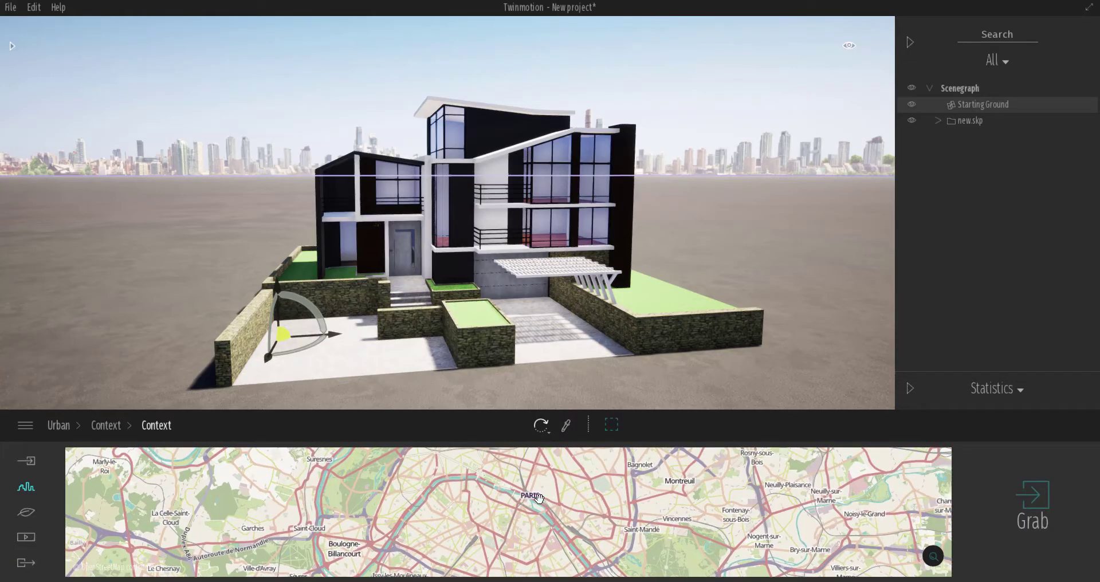
{"action": "scroll", "coordinate": [555, 506], "scroll_direction": "up", "scroll_amount": 5}
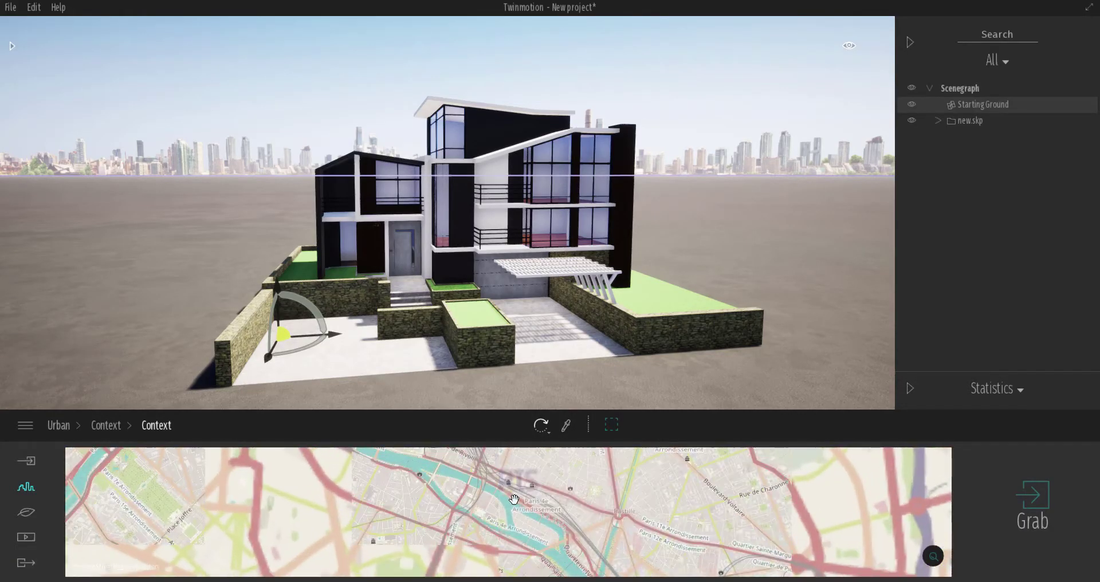
{"action": "left_click_drag", "start_coordinate": [488, 522], "coordinate": [572, 488]}
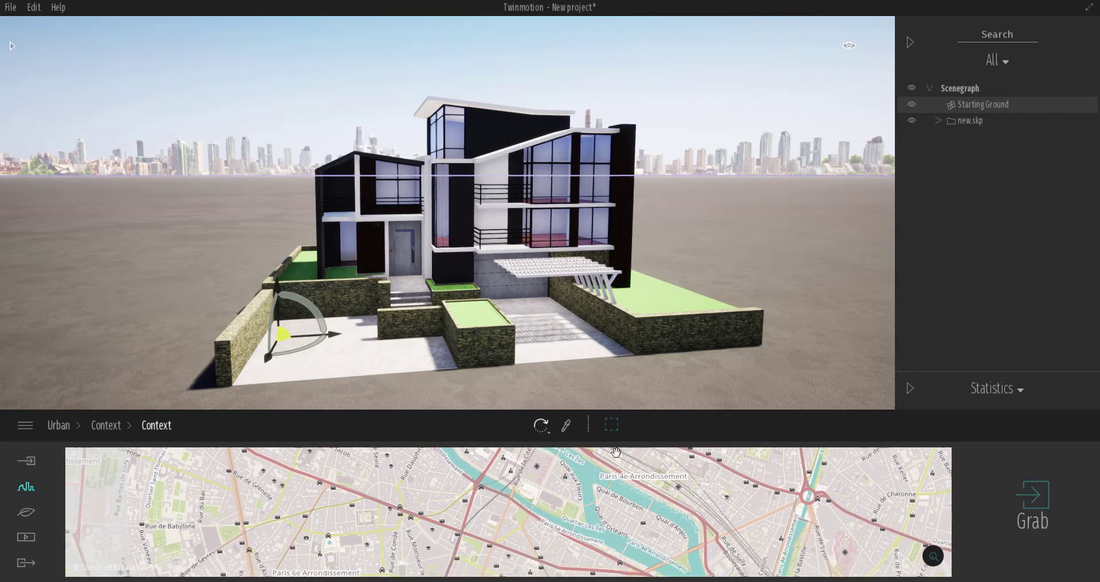
{"action": "left_click", "coordinate": [612, 425]}
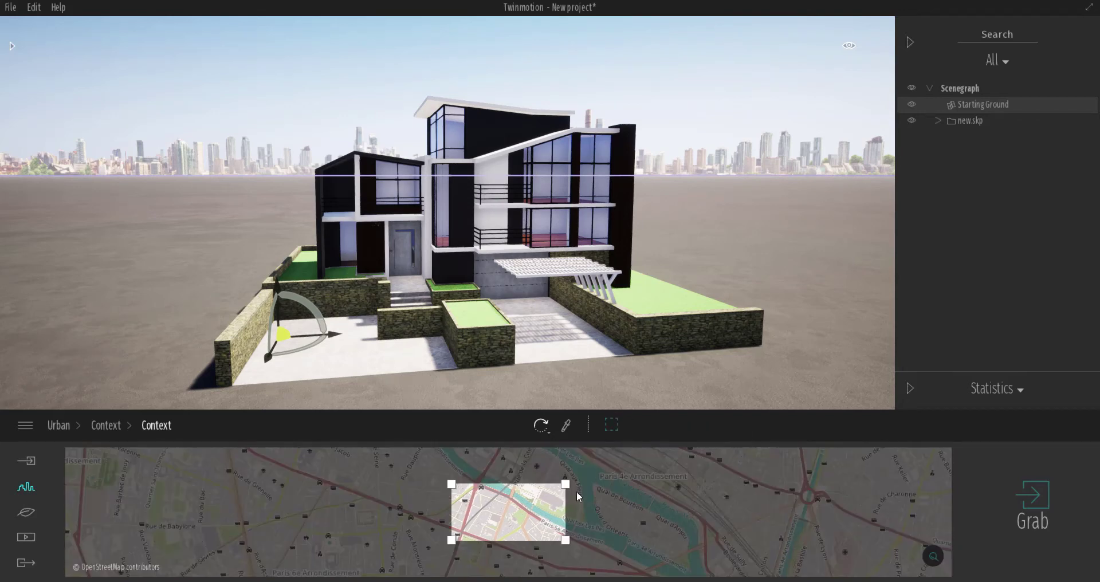
{"action": "left_click_drag", "start_coordinate": [566, 482], "coordinate": [625, 453]}
{"action": "left_click", "coordinate": [612, 425]}
Step: Locate the Rue de Tournon area of Paris 6e Arrondissement on the map and start a grab area there
{"action": "scroll", "coordinate": [614, 460], "scroll_direction": "down", "scroll_amount": 1}
{"action": "scroll", "coordinate": [573, 484], "scroll_direction": "up", "scroll_amount": 2}
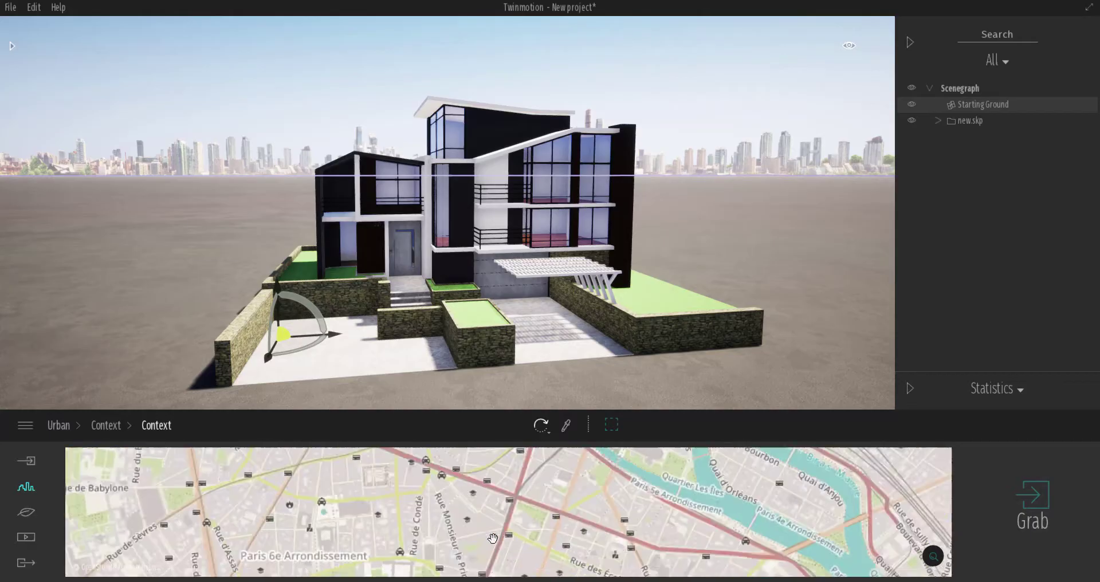
{"action": "left_click_drag", "start_coordinate": [454, 546], "coordinate": [642, 524]}
{"action": "scroll", "coordinate": [570, 503], "scroll_direction": "up", "scroll_amount": 2}
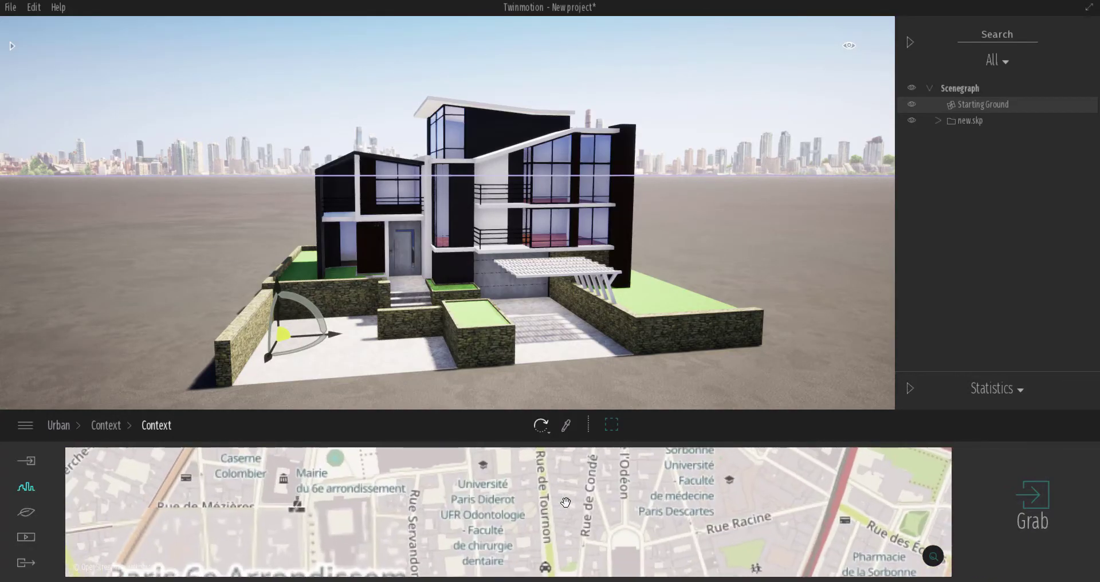
{"action": "left_click_drag", "start_coordinate": [573, 522], "coordinate": [607, 518]}
{"action": "left_click", "coordinate": [612, 425]}
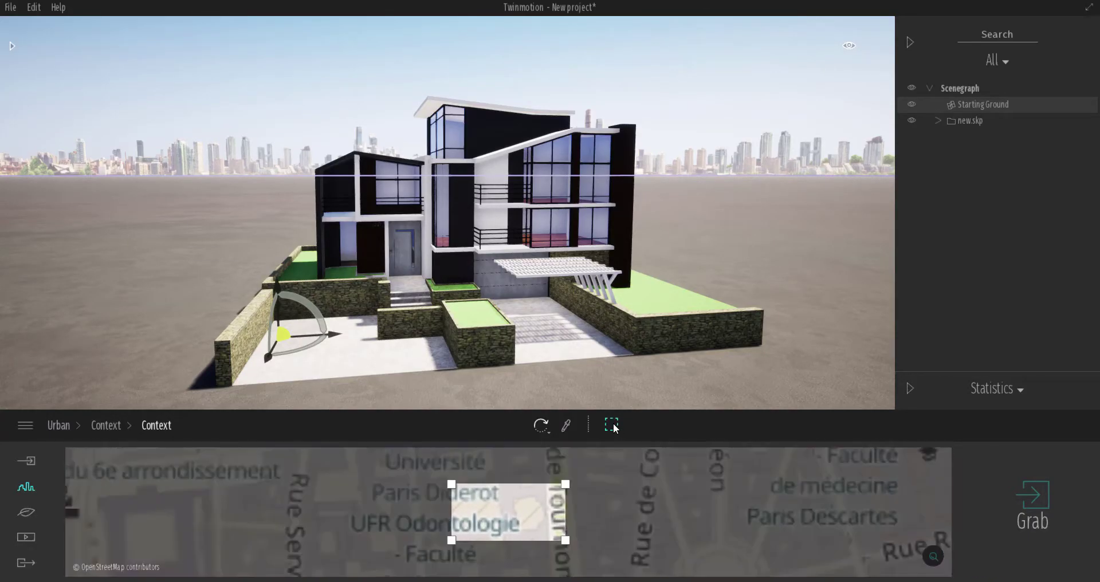
Step: Place the grab area over the blocks around Rue Servandoni and UFR Odontologie, and grab the context into the scene
{"action": "scroll", "coordinate": [593, 482], "scroll_direction": "down", "scroll_amount": 6}
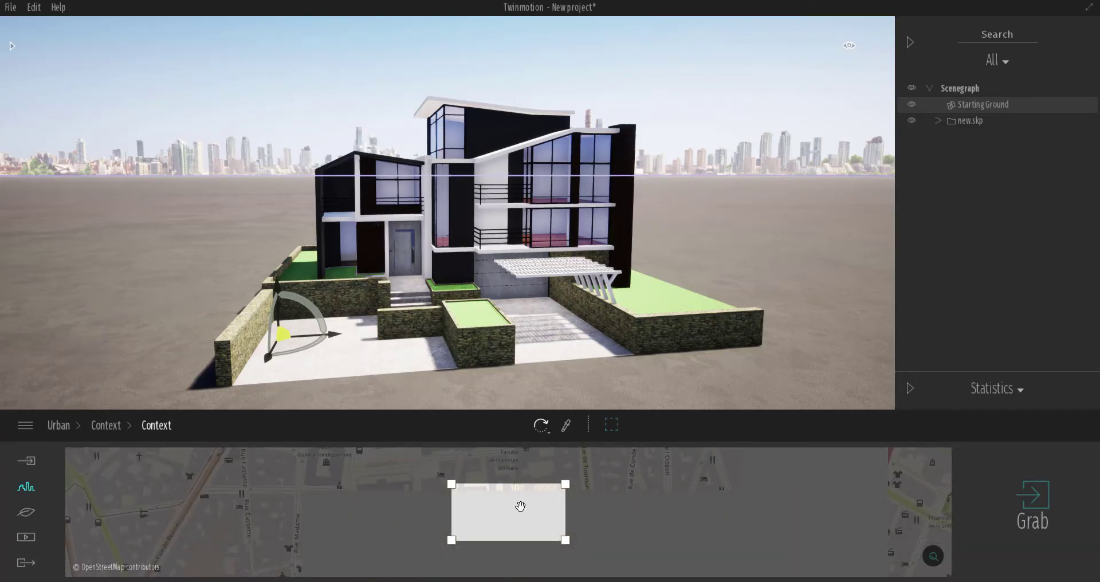
{"action": "left_click_drag", "start_coordinate": [520, 507], "coordinate": [462, 574]}
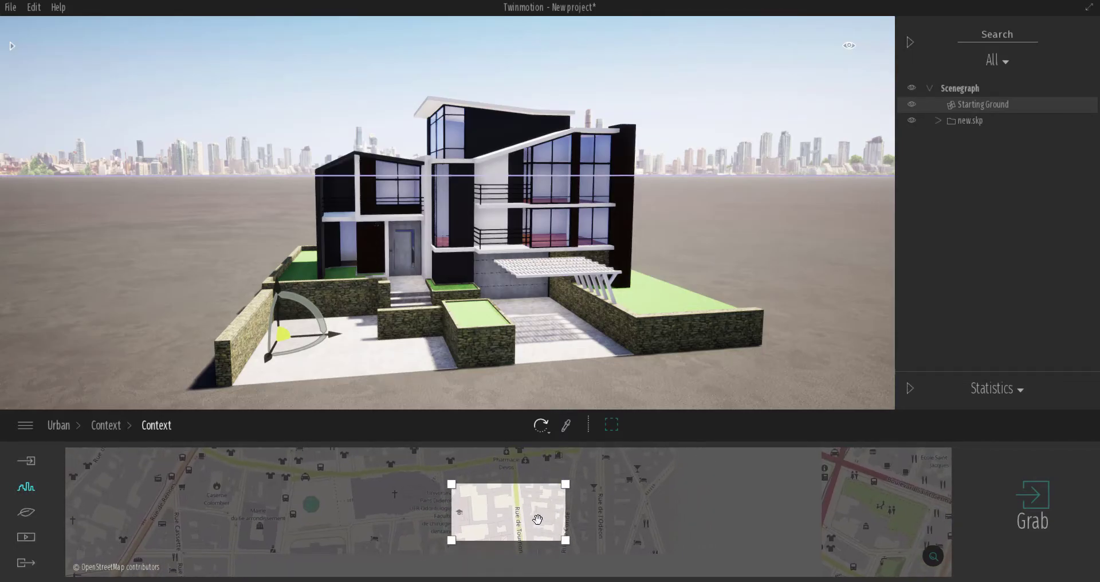
{"action": "left_click_drag", "start_coordinate": [537, 519], "coordinate": [559, 510]}
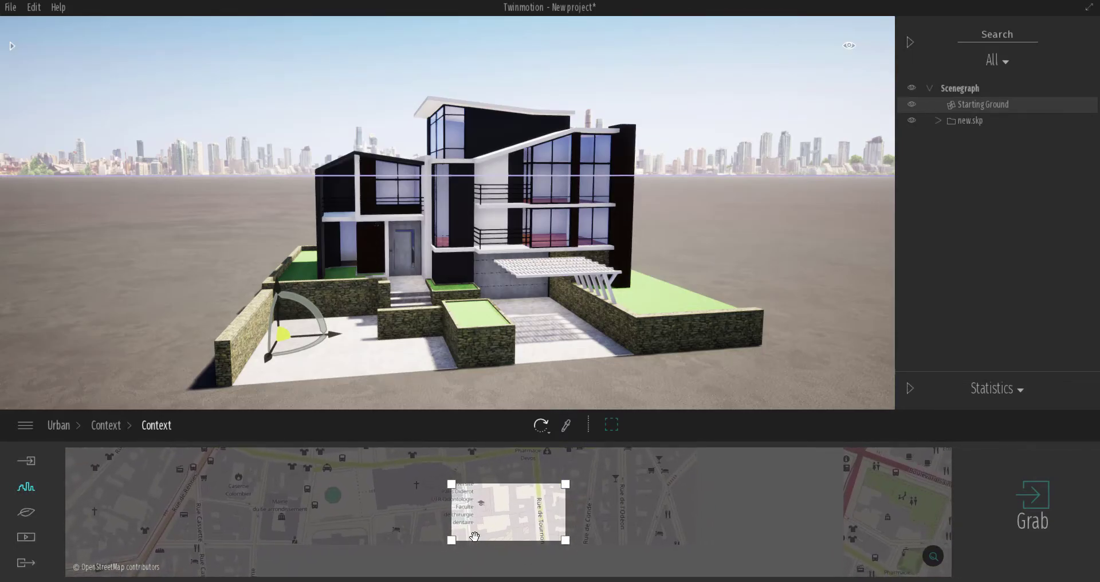
{"action": "scroll", "coordinate": [512, 513], "scroll_direction": "down", "scroll_amount": 1}
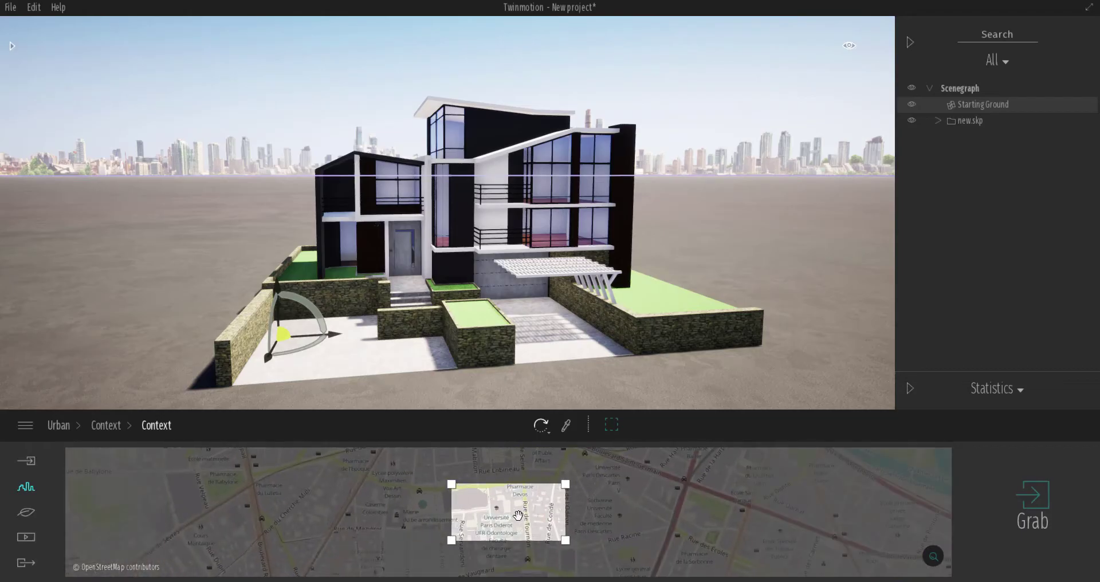
{"action": "left_click_drag", "start_coordinate": [526, 515], "coordinate": [499, 491]}
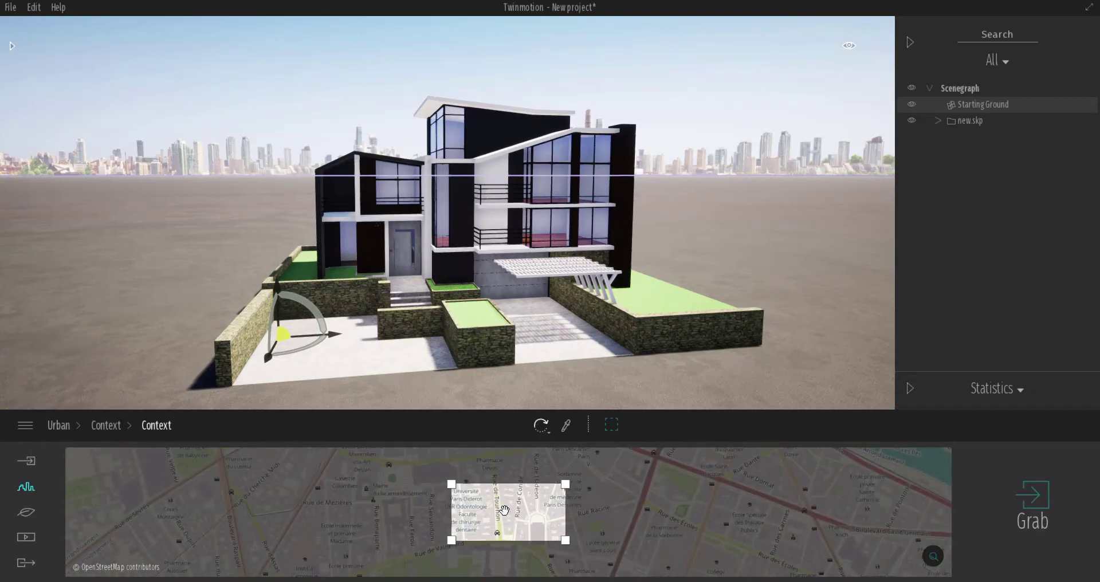
{"action": "left_click_drag", "start_coordinate": [505, 511], "coordinate": [572, 504]}
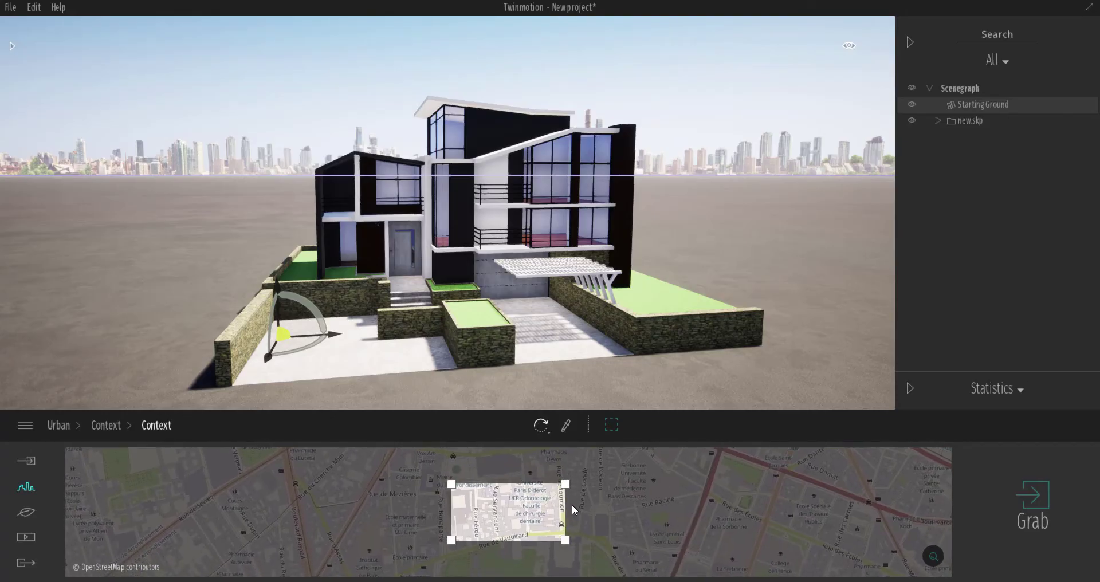
{"action": "left_click", "coordinate": [1033, 500]}
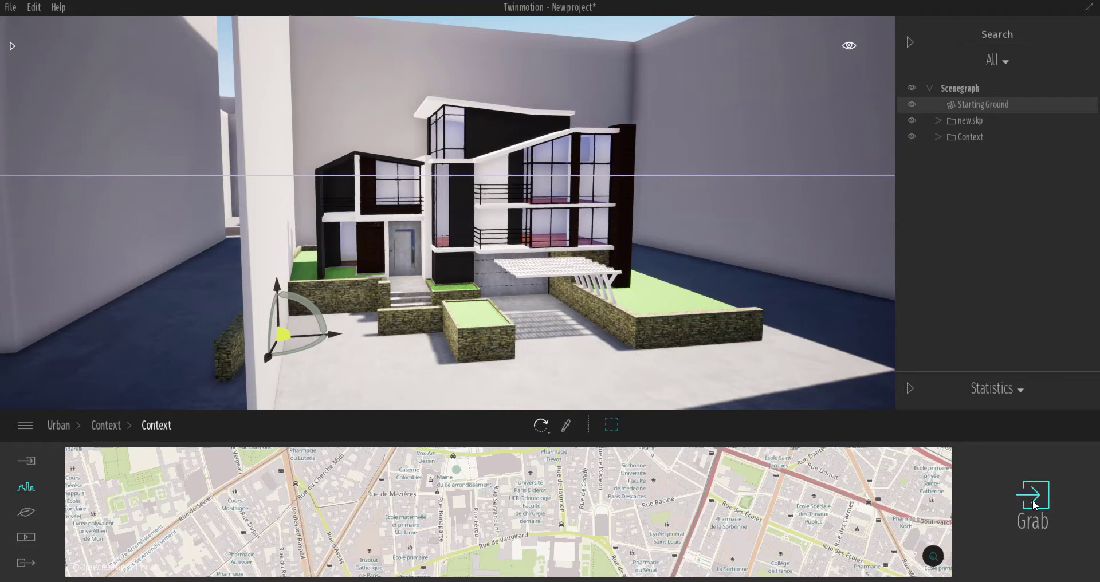
Step: Examine the grabbed city blocks from above and how they surround the house
{"action": "scroll", "coordinate": [627, 208], "scroll_direction": "down", "scroll_amount": 3}
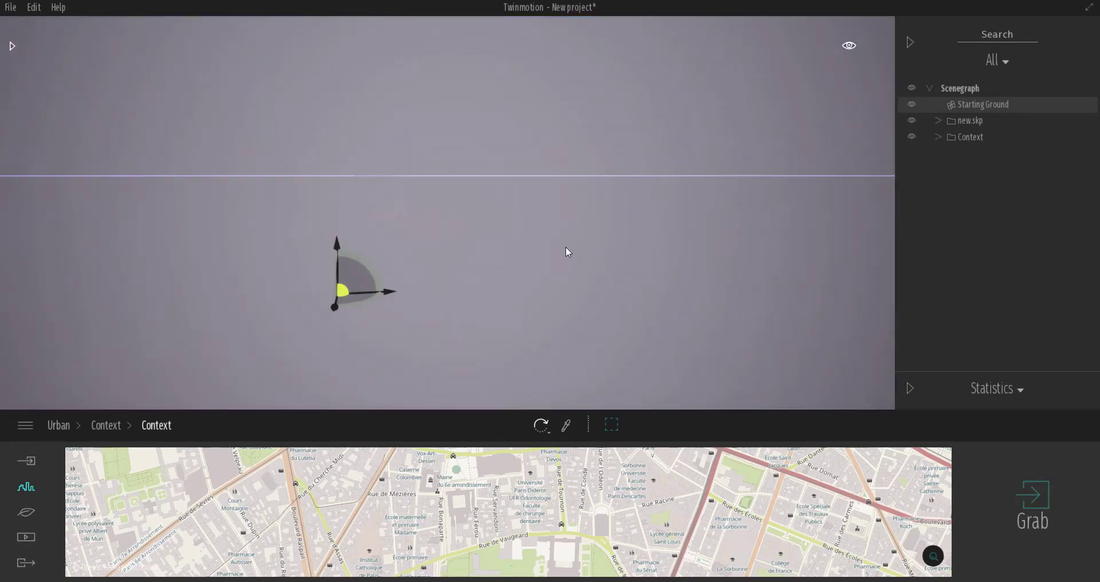
{"action": "middle_click_drag", "start_coordinate": [565, 246], "coordinate": [547, 221], "text": "shift"}
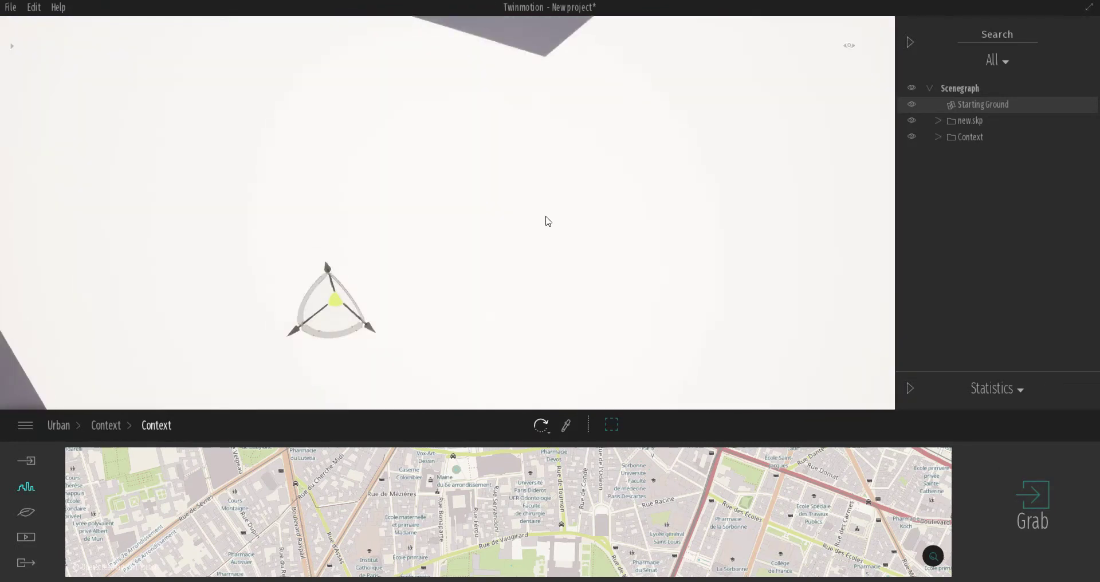
{"action": "scroll", "coordinate": [523, 201], "scroll_direction": "down", "scroll_amount": 5}
{"action": "scroll", "coordinate": [528, 201], "scroll_direction": "down", "scroll_amount": 5}
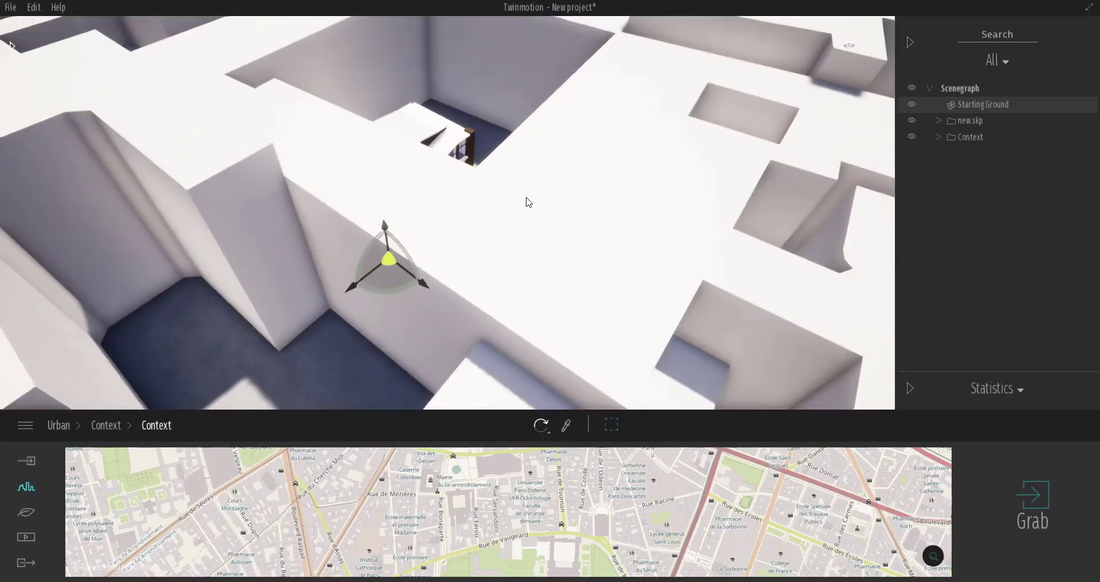
{"action": "scroll", "coordinate": [530, 210], "scroll_direction": "down", "scroll_amount": 2}
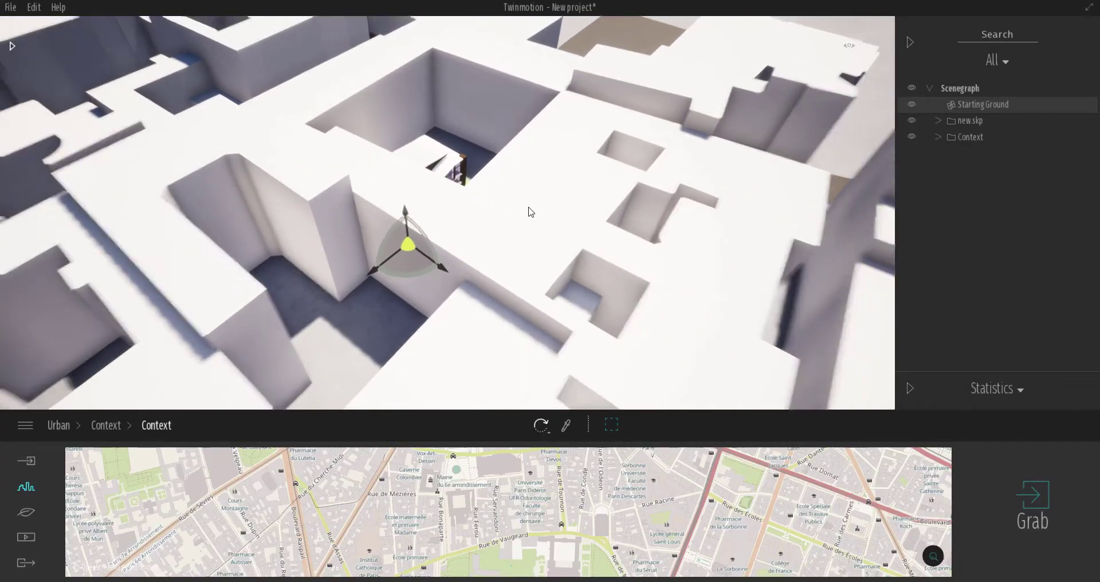
{"action": "scroll", "coordinate": [515, 256], "scroll_direction": "down", "scroll_amount": 2}
{"action": "scroll", "coordinate": [515, 256], "scroll_direction": "down", "scroll_amount": 1}
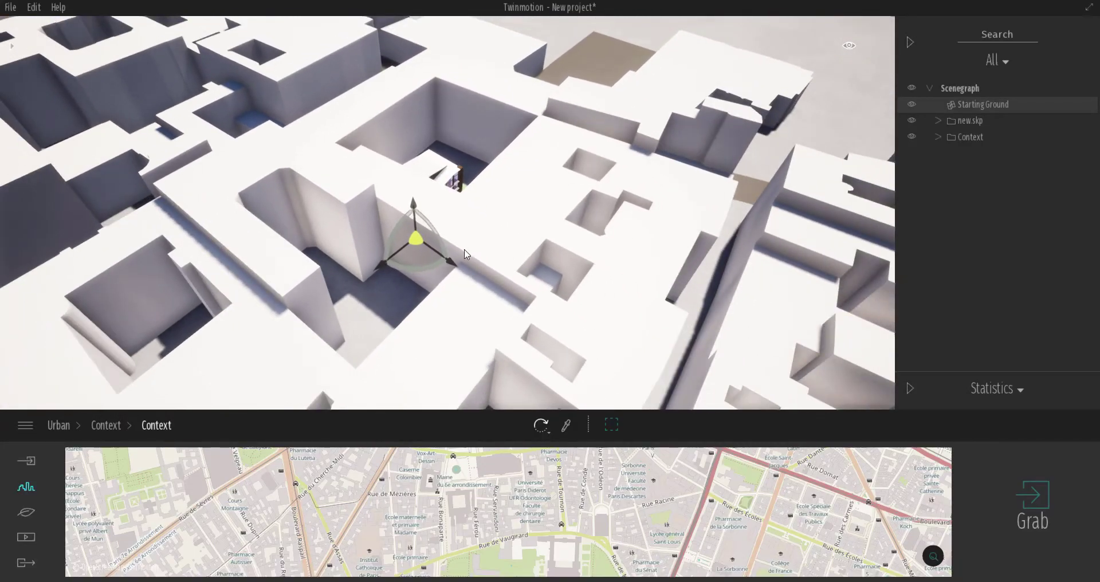
{"action": "middle_click_drag", "start_coordinate": [466, 251], "coordinate": [481, 222], "text": "shift"}
{"action": "scroll", "coordinate": [483, 201], "scroll_direction": "down", "scroll_amount": 2}
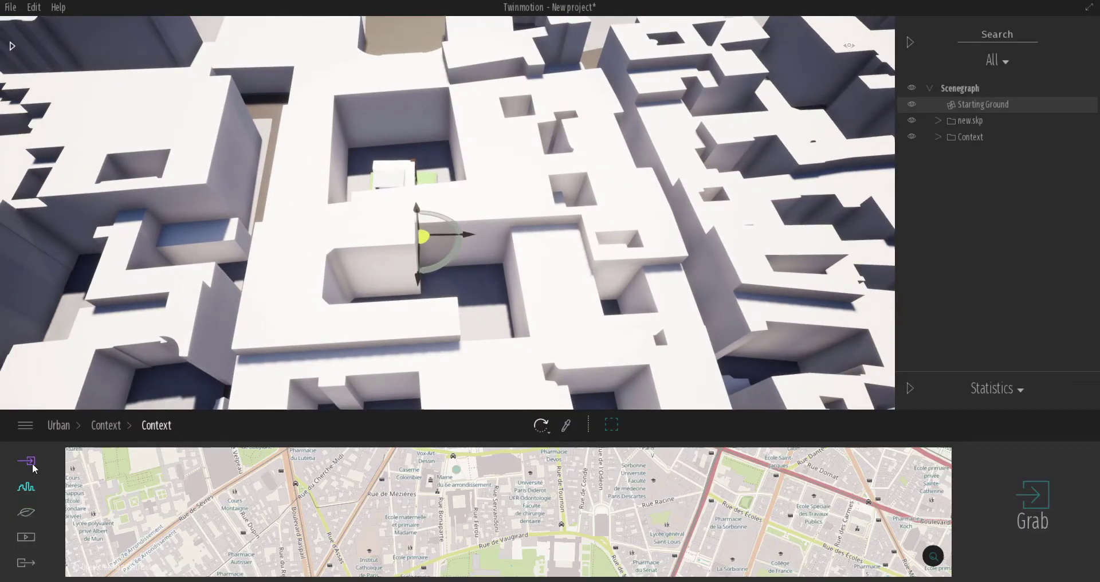
Step: Select the Context group and hide it briefly to compare the scene with and without the surrounding blocks
{"action": "left_click", "coordinate": [965, 137]}
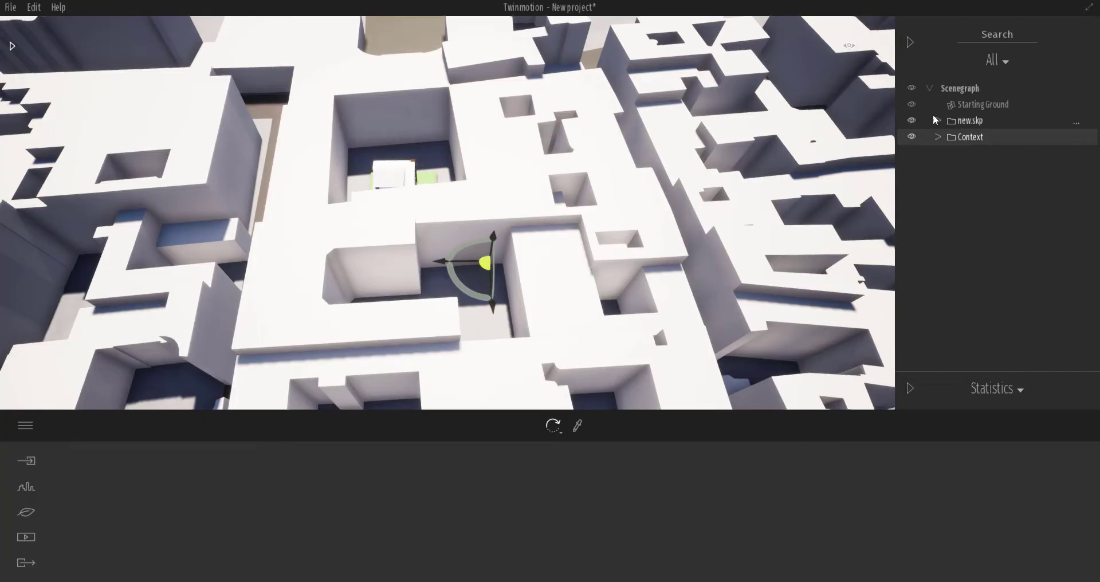
{"action": "left_click", "coordinate": [911, 137]}
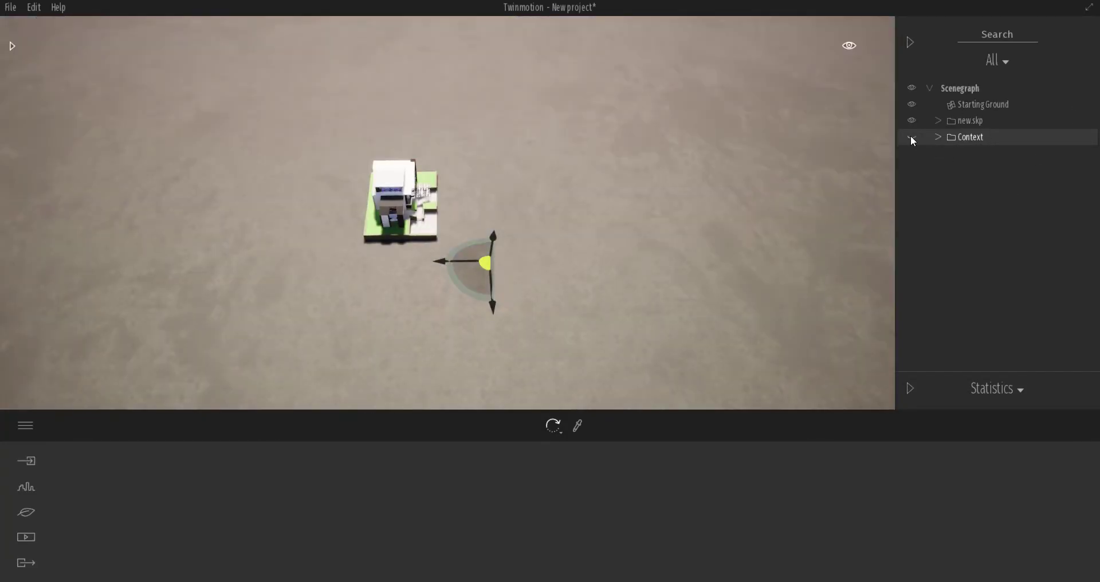
{"action": "left_click", "coordinate": [911, 137]}
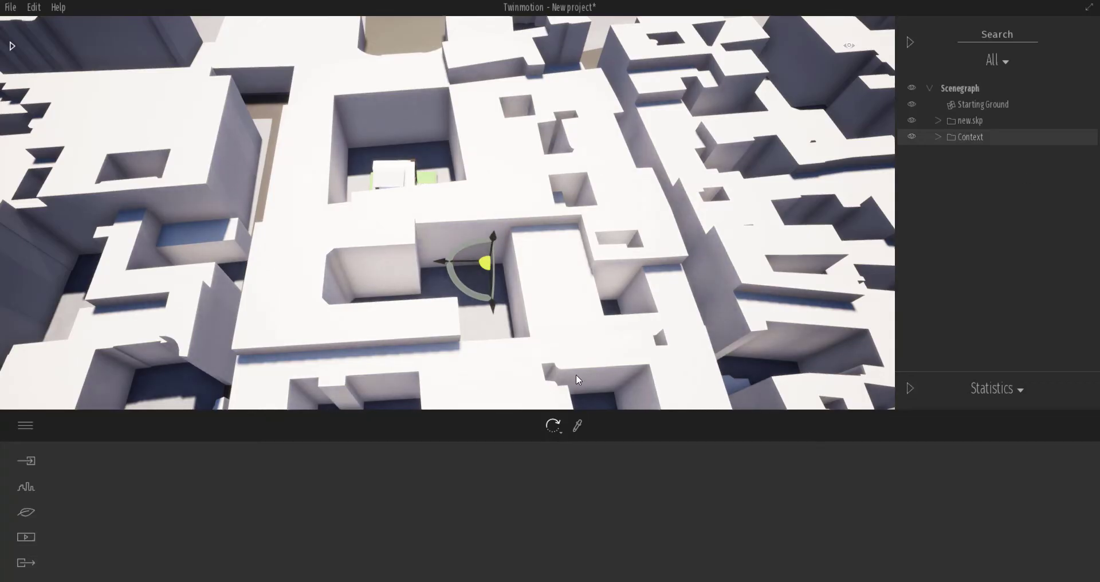
Step: Scale down the Context group so the city blocks are smaller relative to the house
{"action": "middle_click_drag", "start_coordinate": [601, 363], "coordinate": [598, 361], "text": "shift"}
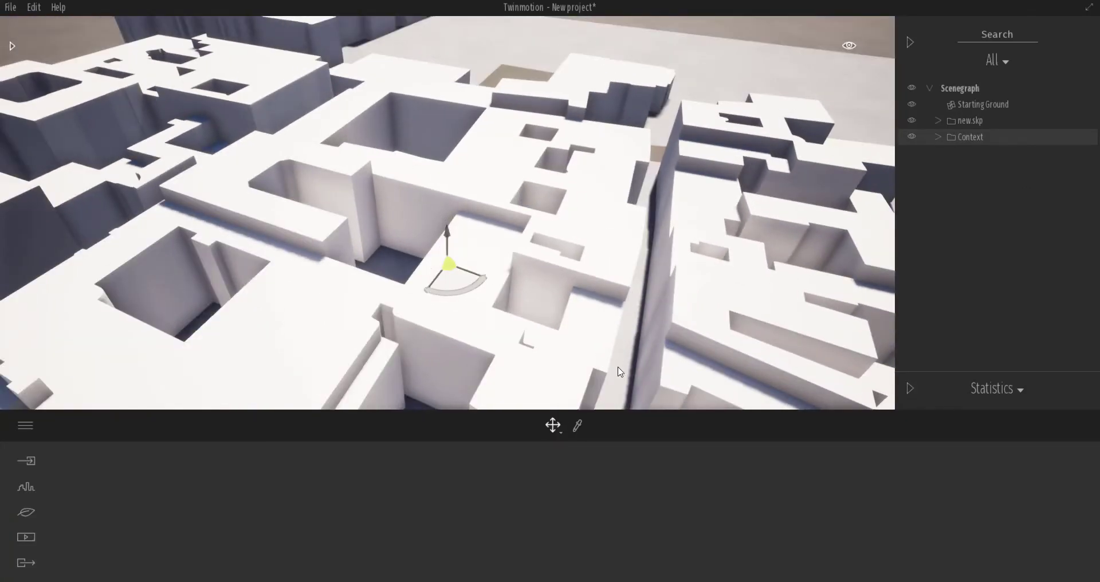
{"action": "left_click_drag", "start_coordinate": [618, 381], "coordinate": [457, 299]}
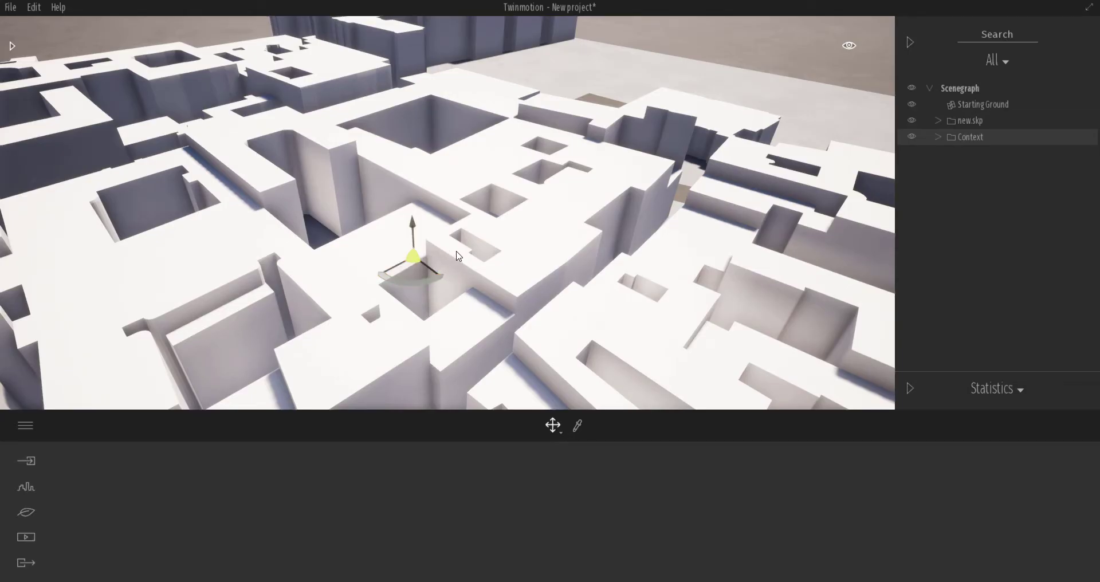
{"action": "mouse_move", "coordinate": [555, 430]}
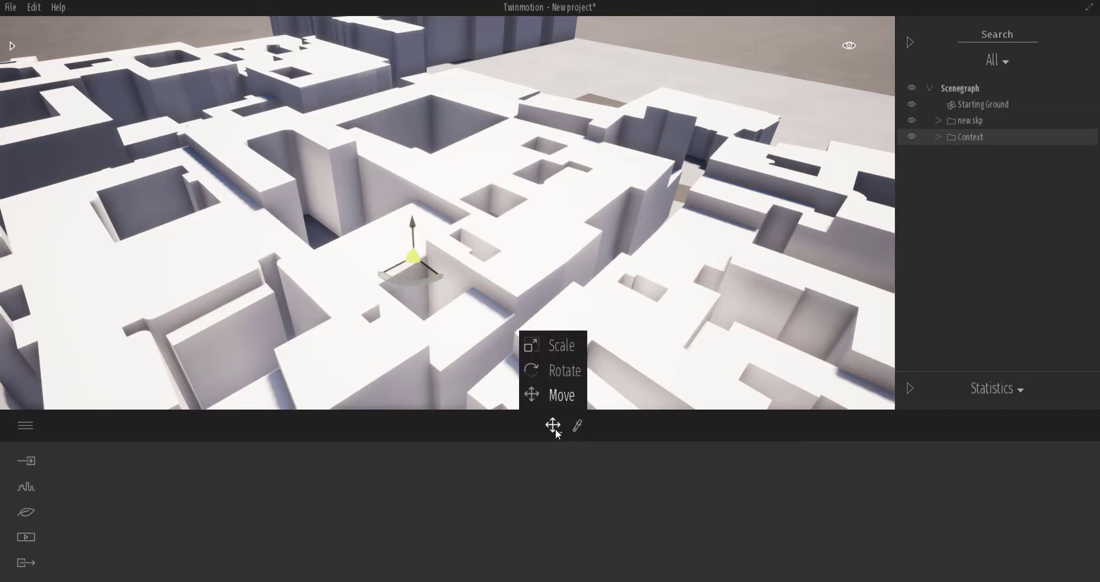
{"action": "left_click", "coordinate": [567, 345]}
{"action": "middle_click_drag", "start_coordinate": [586, 331], "coordinate": [636, 356], "text": "shift"}
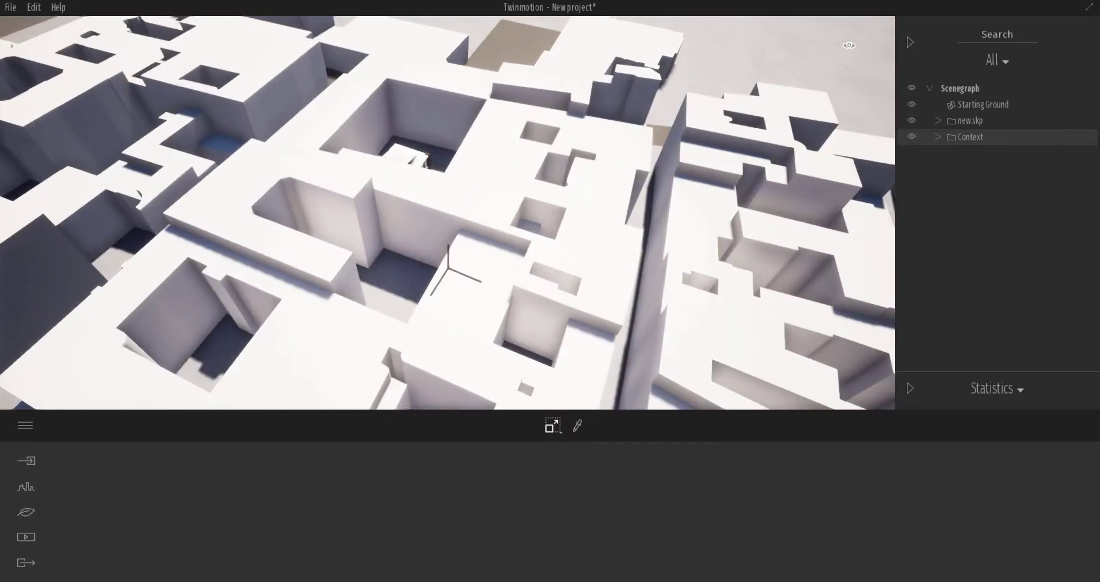
{"action": "mouse_move", "coordinate": [458, 296]}
{"action": "left_mouse_down"}
{"action": "mouse_move", "coordinate": [580, 328]}
{"action": "mouse_move", "coordinate": [822, 195]}
{"action": "mouse_move", "coordinate": [744, 89]}
{"action": "mouse_move", "coordinate": [767, 88]}
{"action": "mouse_move", "coordinate": [770, 104]}
{"action": "mouse_move", "coordinate": [641, 194]}
{"action": "mouse_move", "coordinate": [848, 249]}
{"action": "mouse_move", "coordinate": [871, 203]}
{"action": "mouse_move", "coordinate": [857, 194]}
{"action": "mouse_move", "coordinate": [556, 377]}
{"action": "mouse_move", "coordinate": [436, 495]}
{"action": "mouse_move", "coordinate": [502, 331]}
{"action": "mouse_move", "coordinate": [451, 370]}
{"action": "mouse_move", "coordinate": [419, 374]}
{"action": "mouse_move", "coordinate": [334, 450]}
{"action": "mouse_move", "coordinate": [437, 344]}
{"action": "mouse_move", "coordinate": [447, 308]}
{"action": "left_mouse_up"}
{"action": "scroll", "coordinate": [554, 257], "scroll_direction": "down", "scroll_amount": 3}
{"action": "left_click", "coordinate": [456, 306]}
{"action": "scroll", "coordinate": [456, 305], "scroll_direction": "down", "scroll_amount": 3}
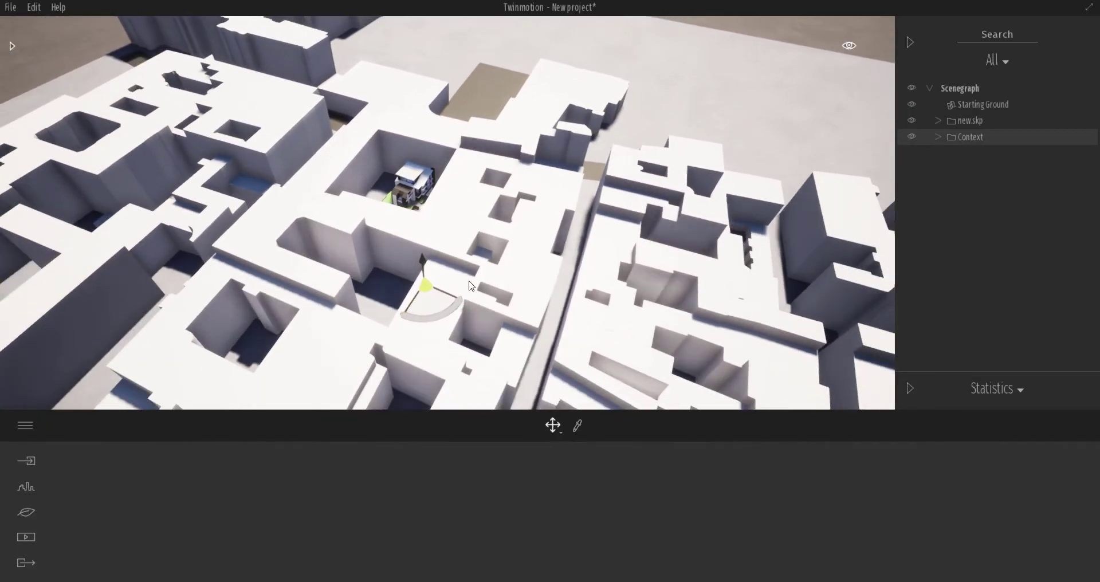
Step: Move the Context group so the house stands on the open ground in front of the tree-lined blocks
{"action": "left_click_drag", "start_coordinate": [437, 304], "coordinate": [583, 69]}
{"action": "middle_click_drag", "start_coordinate": [581, 69], "coordinate": [588, 34], "text": "shift"}
{"action": "middle_click_drag", "start_coordinate": [472, 142], "coordinate": [106, 149]}
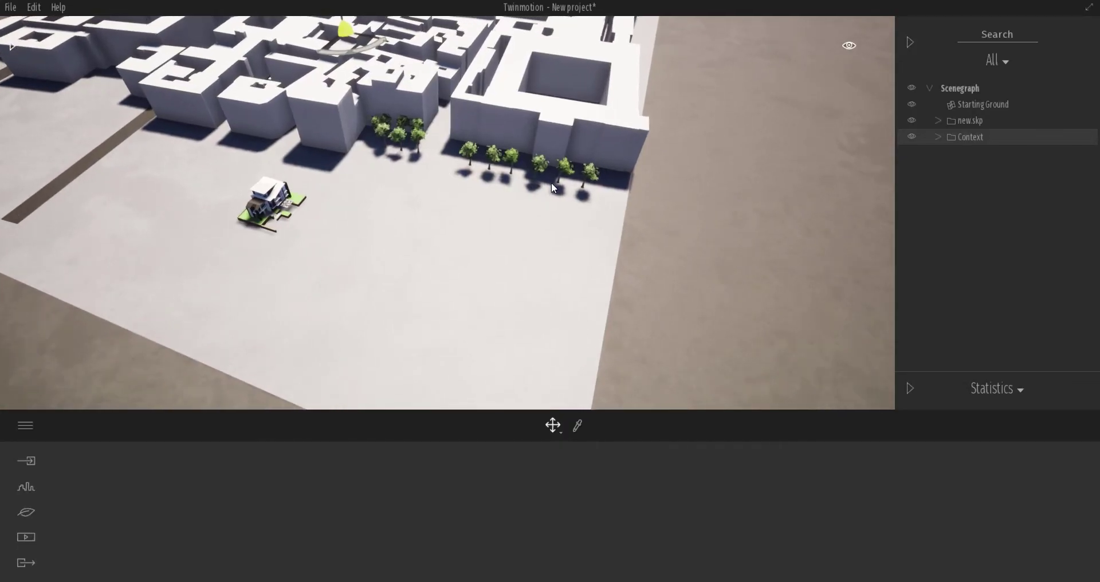
{"action": "middle_click_drag", "start_coordinate": [552, 182], "coordinate": [524, 298], "text": "shift"}
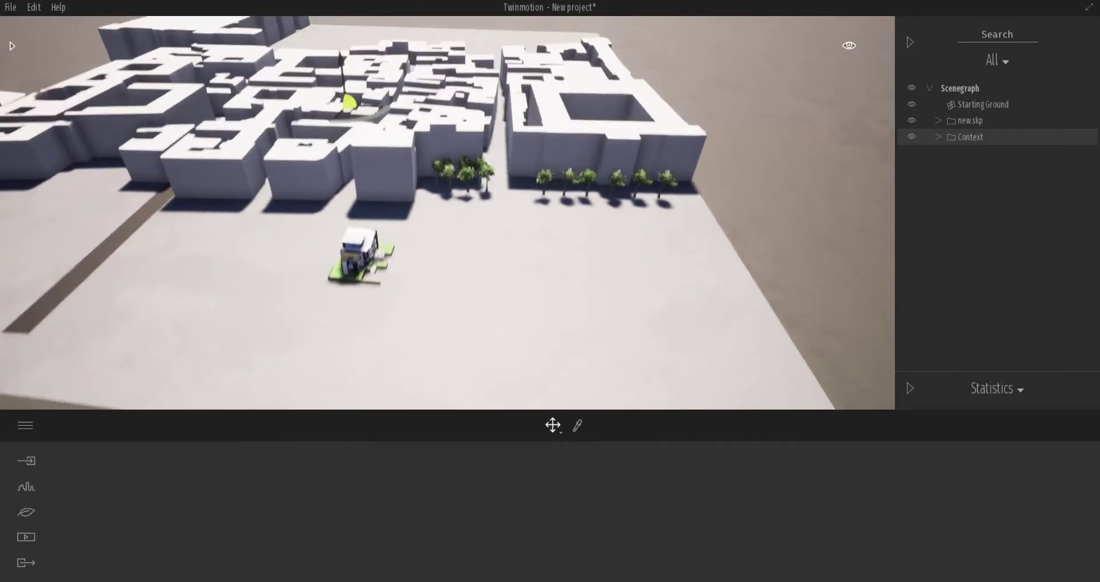
{"action": "middle_click_drag", "start_coordinate": [608, 144], "coordinate": [563, 169], "text": "shift"}
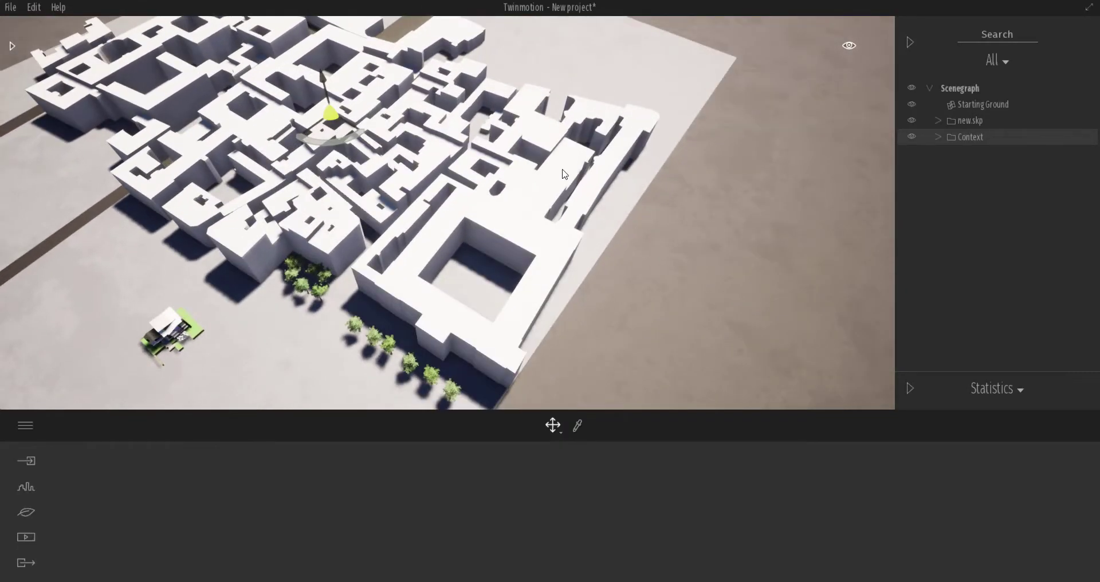
Step: Check the house with the Context group hidden, show the group again, and shift it so its trees sit closer behind the house
{"action": "left_click", "coordinate": [912, 136]}
{"action": "left_click_drag", "start_coordinate": [620, 146], "coordinate": [596, 150]}
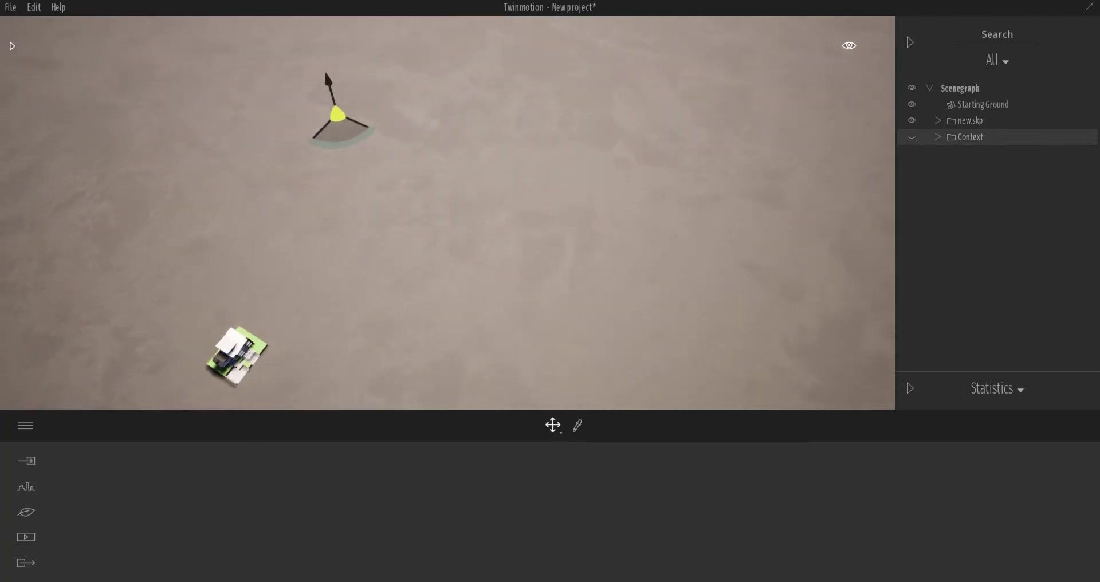
{"action": "middle_click_drag", "start_coordinate": [653, 229], "coordinate": [813, 148], "text": "shift"}
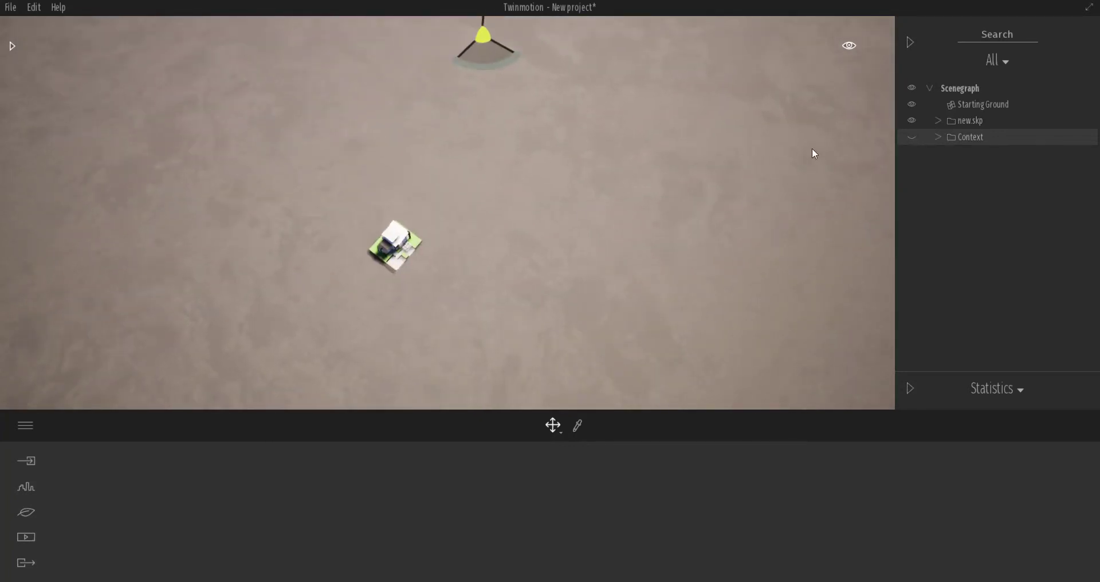
{"action": "left_click", "coordinate": [912, 137]}
{"action": "left_click_drag", "start_coordinate": [492, 60], "coordinate": [422, 48]}
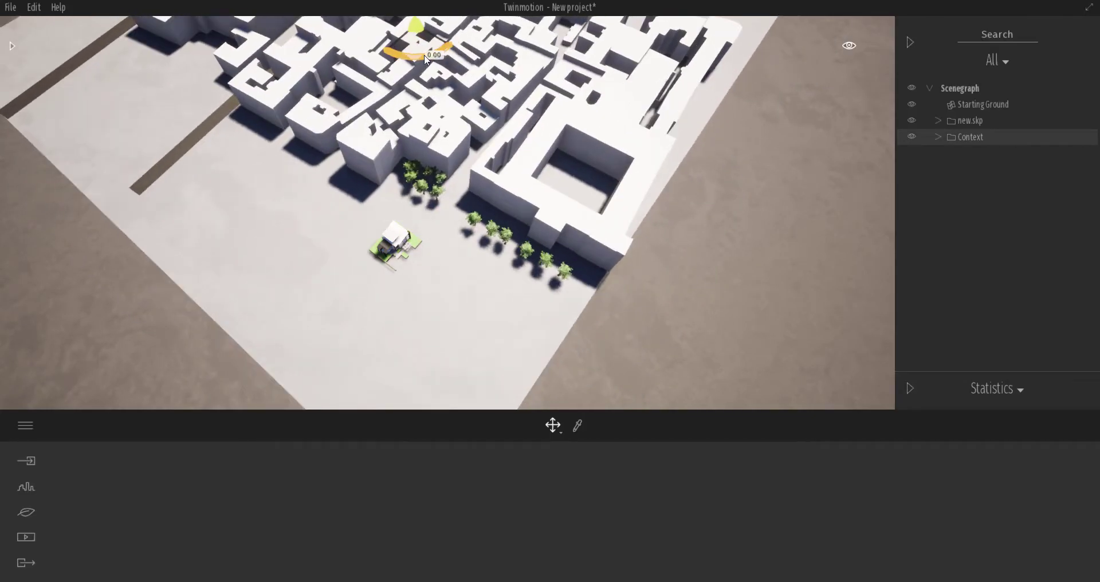
Step: Reorient the new.skp house model on the open ground in front of the context buildings
{"action": "left_click", "coordinate": [974, 121]}
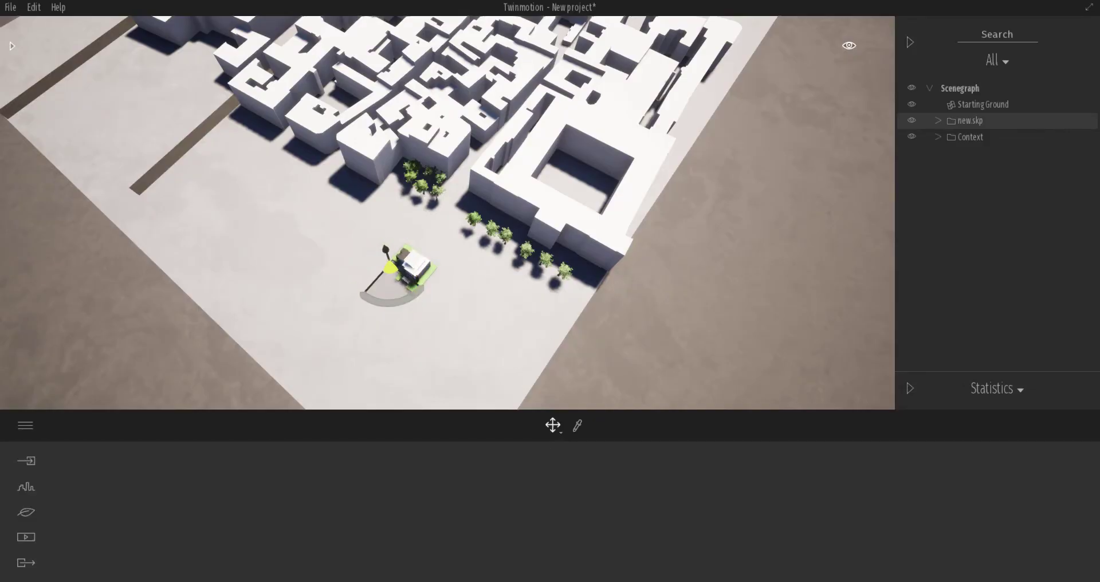
{"action": "middle_click_drag", "start_coordinate": [373, 337], "coordinate": [413, 258], "text": "shift"}
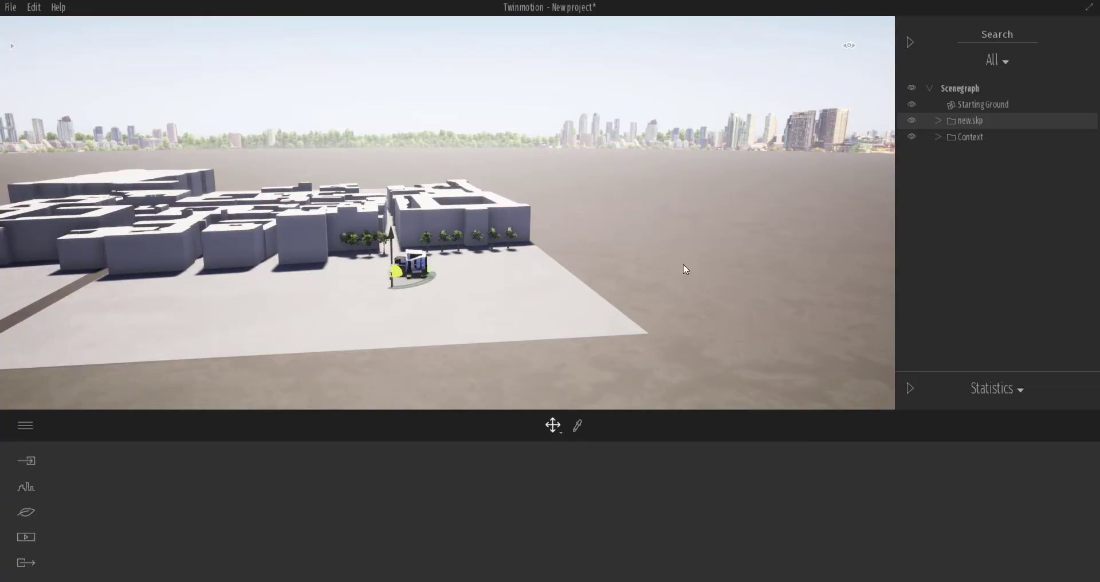
Step: Try to raise only the Default material part of the new.skp model, and undo the move
{"action": "left_click", "coordinate": [939, 120]}
{"action": "left_click", "coordinate": [972, 136]}
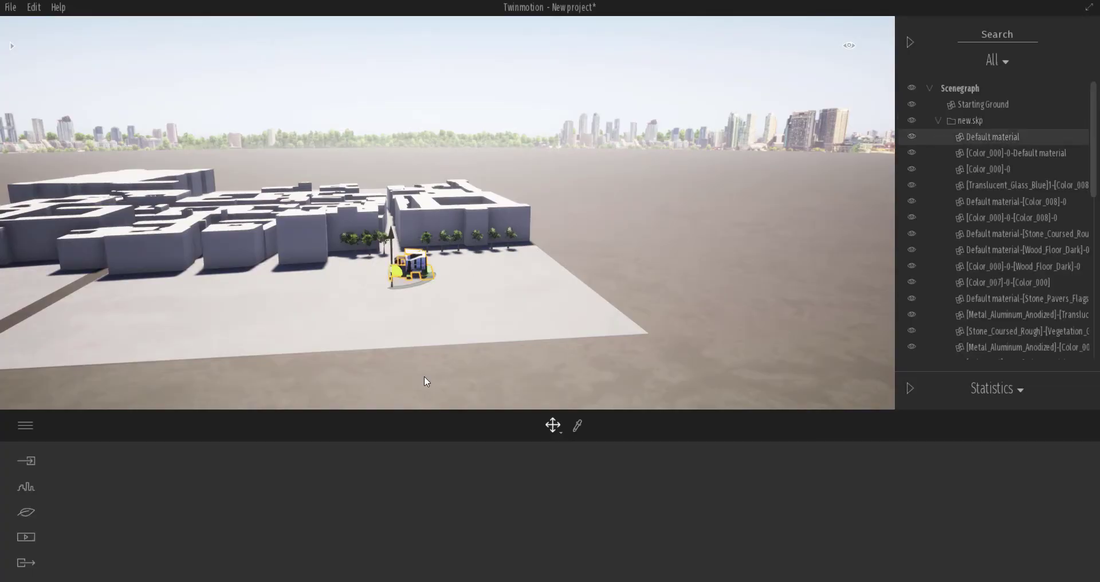
{"action": "scroll", "coordinate": [410, 269], "scroll_direction": "up", "scroll_amount": 5}
{"action": "scroll", "coordinate": [427, 299], "scroll_direction": "down", "scroll_amount": 3}
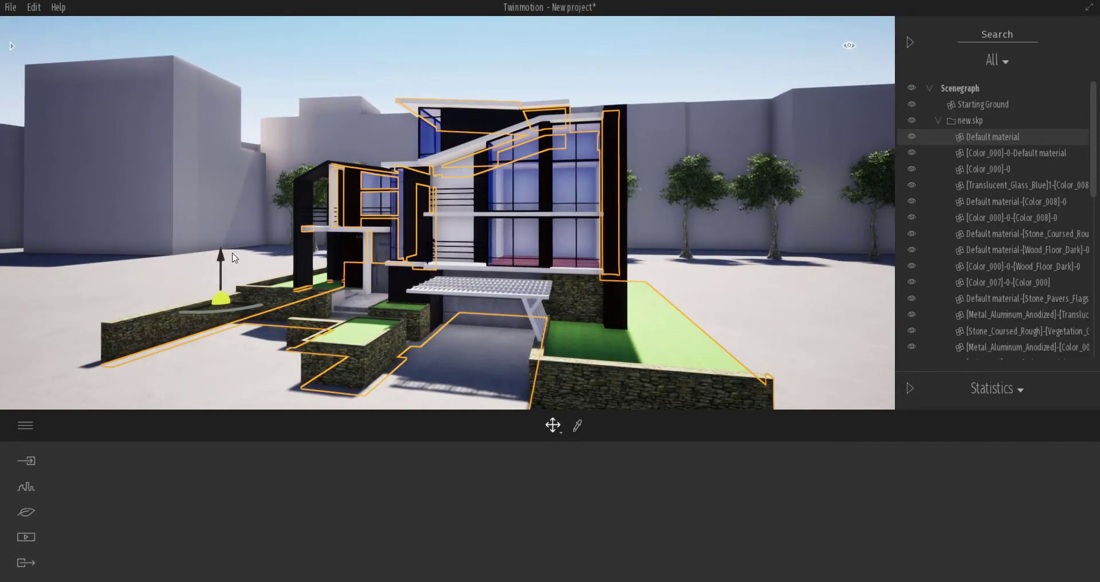
{"action": "left_click_drag", "start_coordinate": [221, 253], "coordinate": [221, 247]}
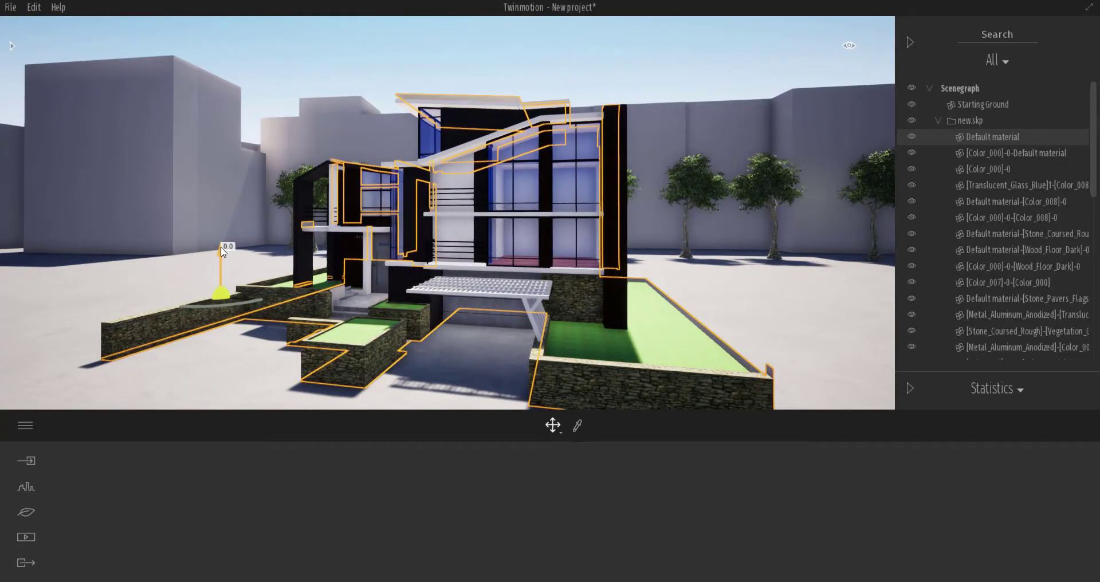
{"action": "key", "text": "ctrl+z"}
Step: Raise the whole new.skp house model by about 0.12 m above the context ground and check it from the front and side
{"action": "left_click", "coordinate": [939, 120]}
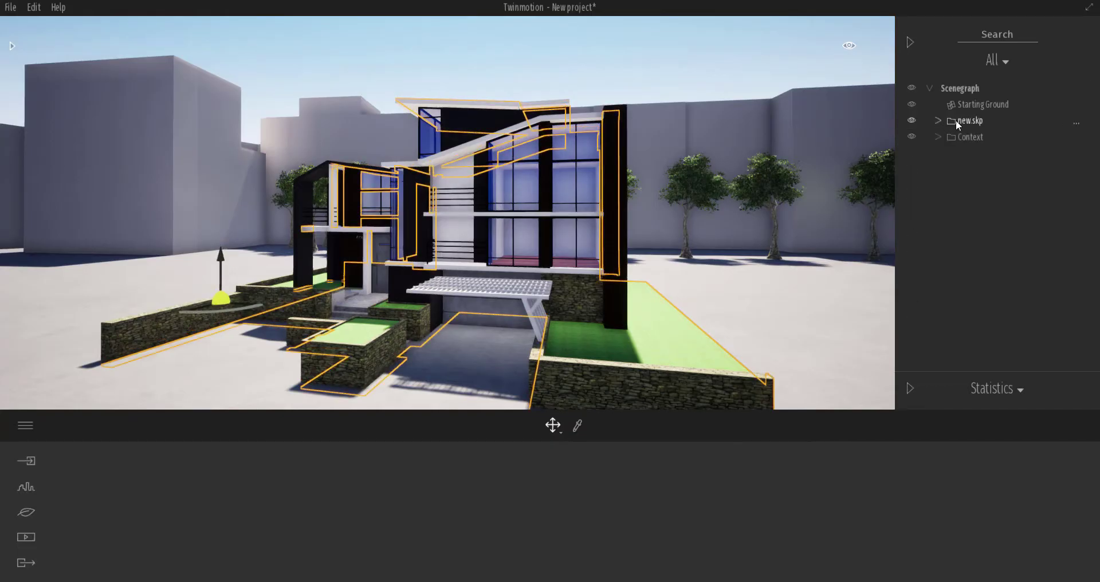
{"action": "left_click_drag", "start_coordinate": [221, 262], "coordinate": [223, 259]}
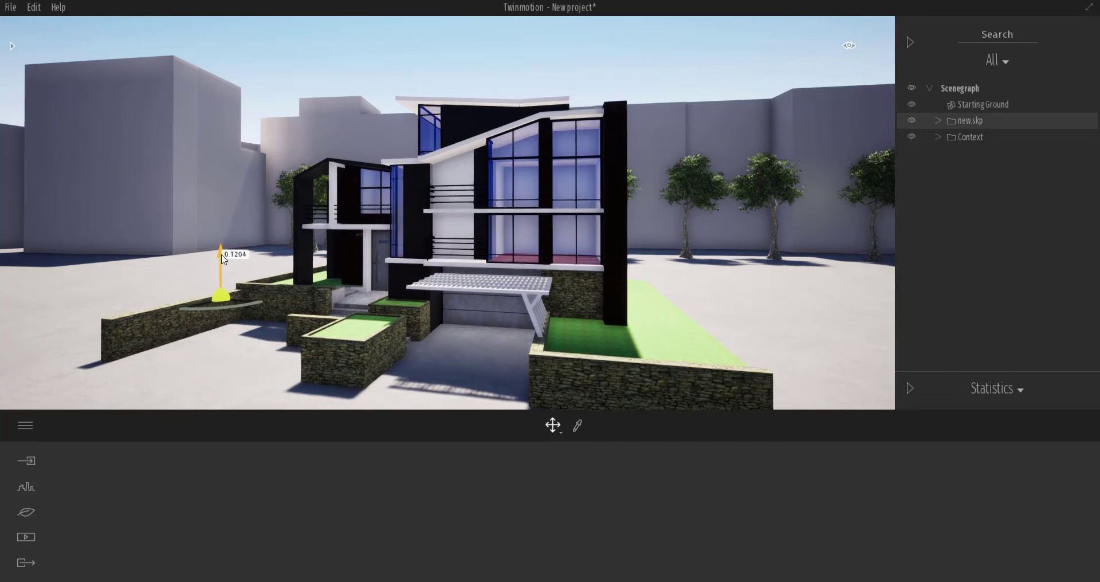
{"action": "mouse_move", "coordinate": [654, 328]}
{"action": "middle_mouse_down", "text": "shift"}
{"action": "mouse_move", "coordinate": [401, 328]}
{"action": "mouse_move", "coordinate": [659, 312]}
{"action": "mouse_move", "coordinate": [654, 328]}
{"action": "middle_mouse_up", "text": "shift"}
{"action": "scroll", "coordinate": [666, 289], "scroll_direction": "down", "scroll_amount": 2}
{"action": "scroll", "coordinate": [670, 275], "scroll_direction": "down", "scroll_amount": 3}
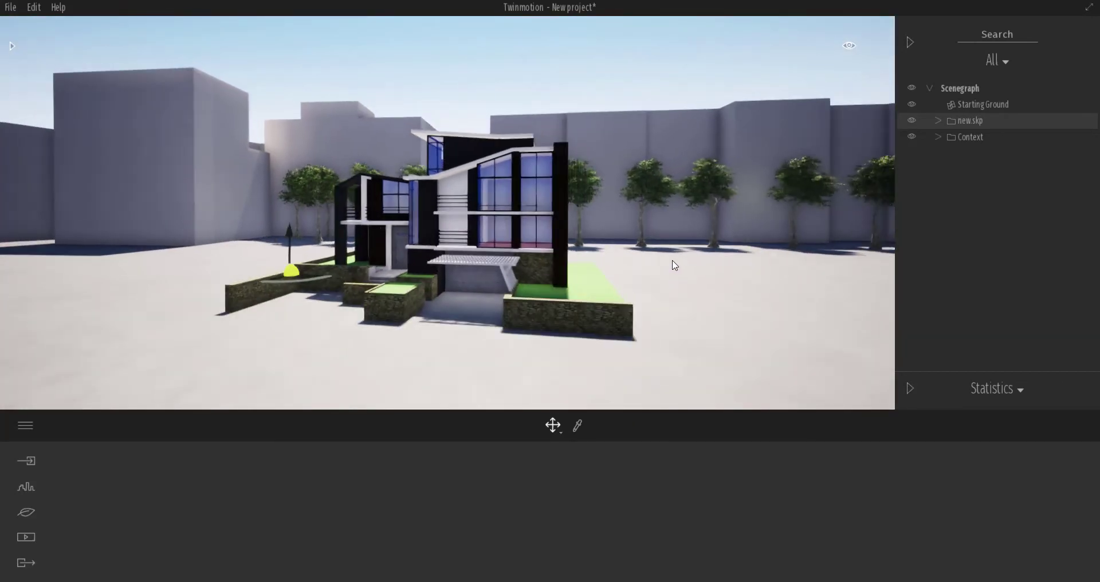
{"action": "middle_click_drag", "start_coordinate": [658, 269], "coordinate": [630, 228], "text": "shift"}
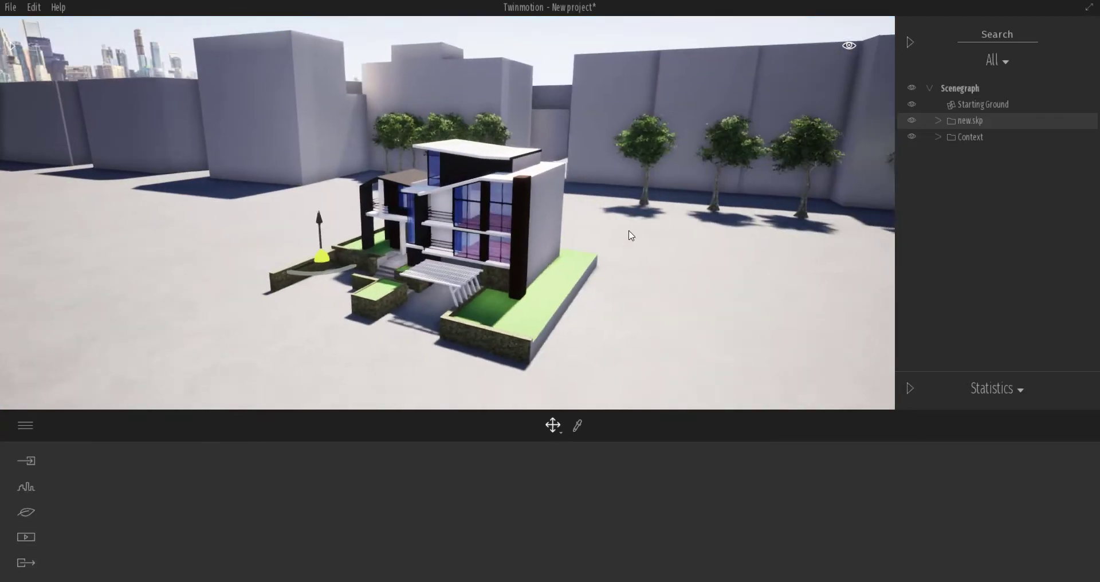
Step: Move the small context building behind the tree cluster onto the open ground on the opposite side of the house
{"action": "scroll", "coordinate": [629, 228], "scroll_direction": "down", "scroll_amount": 3}
{"action": "scroll", "coordinate": [629, 228], "scroll_direction": "down", "scroll_amount": 2}
{"action": "middle_click_drag", "start_coordinate": [557, 200], "coordinate": [567, 199], "text": "shift"}
{"action": "scroll", "coordinate": [570, 199], "scroll_direction": "down", "scroll_amount": 1}
{"action": "left_click_drag", "start_coordinate": [576, 203], "coordinate": [601, 172]}
{"action": "scroll", "coordinate": [600, 172], "scroll_direction": "down", "scroll_amount": 3}
{"action": "left_click", "coordinate": [532, 97]}
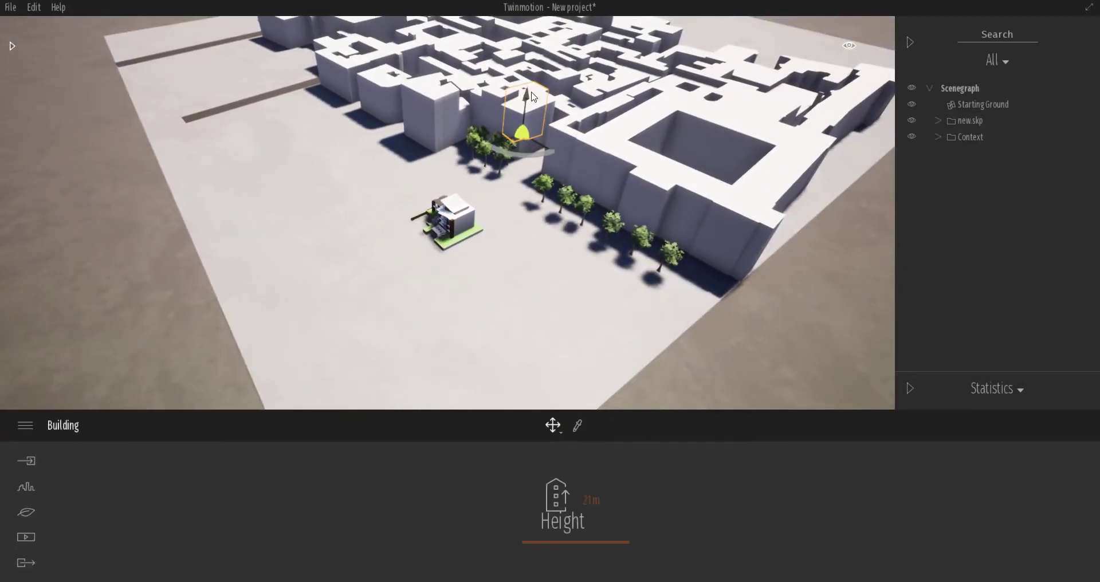
{"action": "left_click_drag", "start_coordinate": [517, 147], "coordinate": [387, 213]}
Step: Place one instance copy of the large courtyard building about 193 m away, across the open ground from the house
{"action": "left_click", "coordinate": [693, 151]}
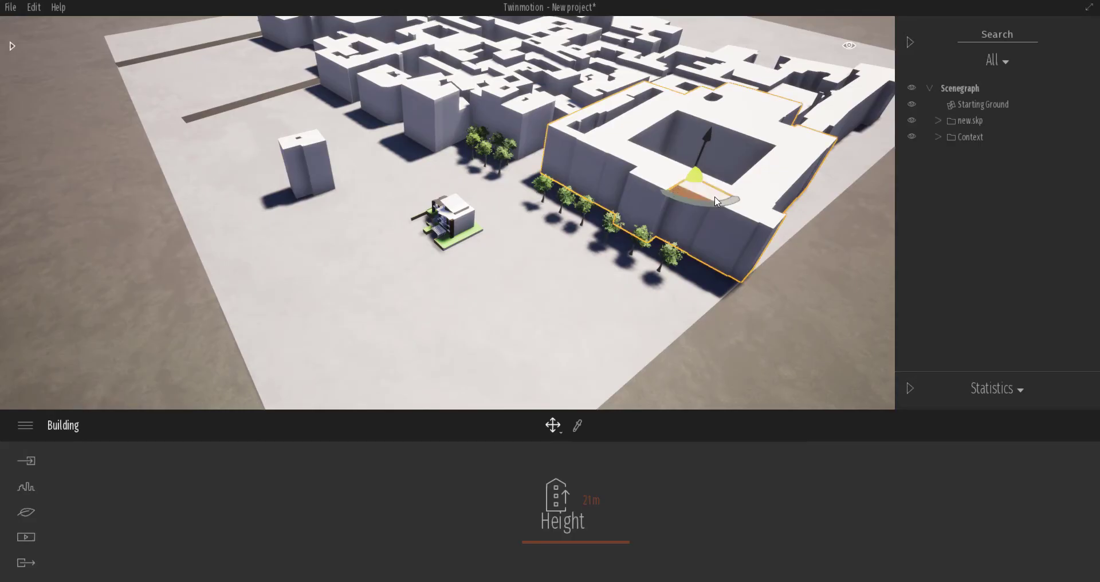
{"action": "left_click_drag", "start_coordinate": [704, 197], "coordinate": [116, 344], "text": "alt"}
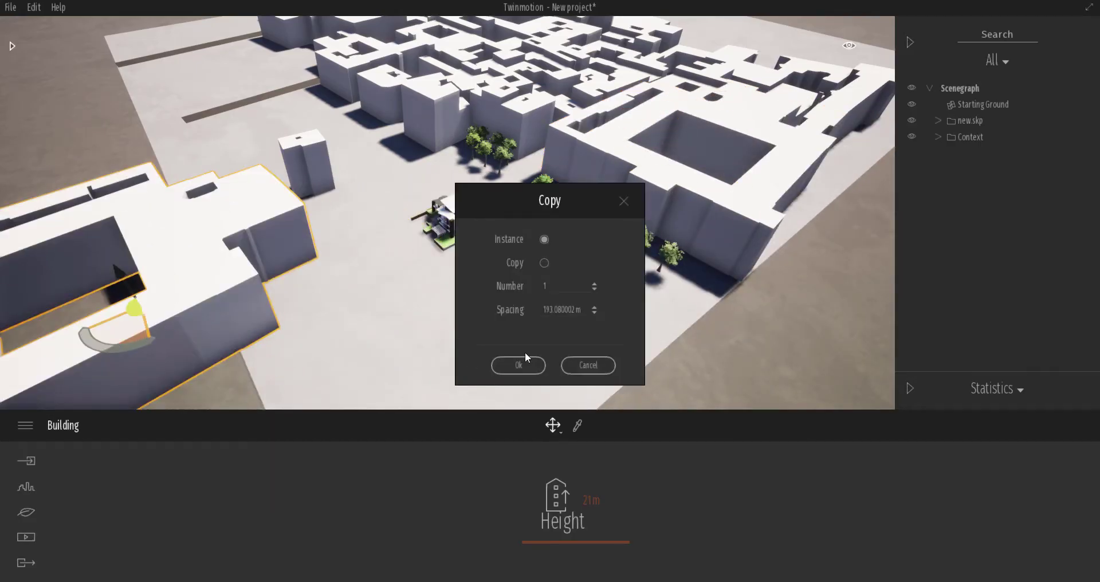
{"action": "left_click", "coordinate": [519, 365]}
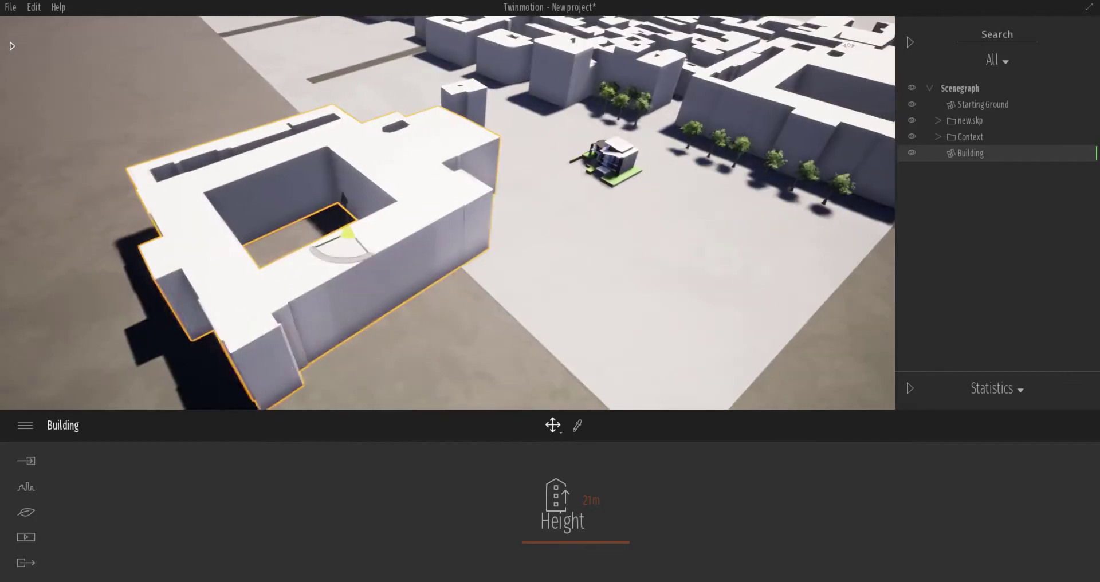
Step: Scale the copied courtyard building down to a height of about 10 m
{"action": "left_click", "coordinate": [554, 427]}
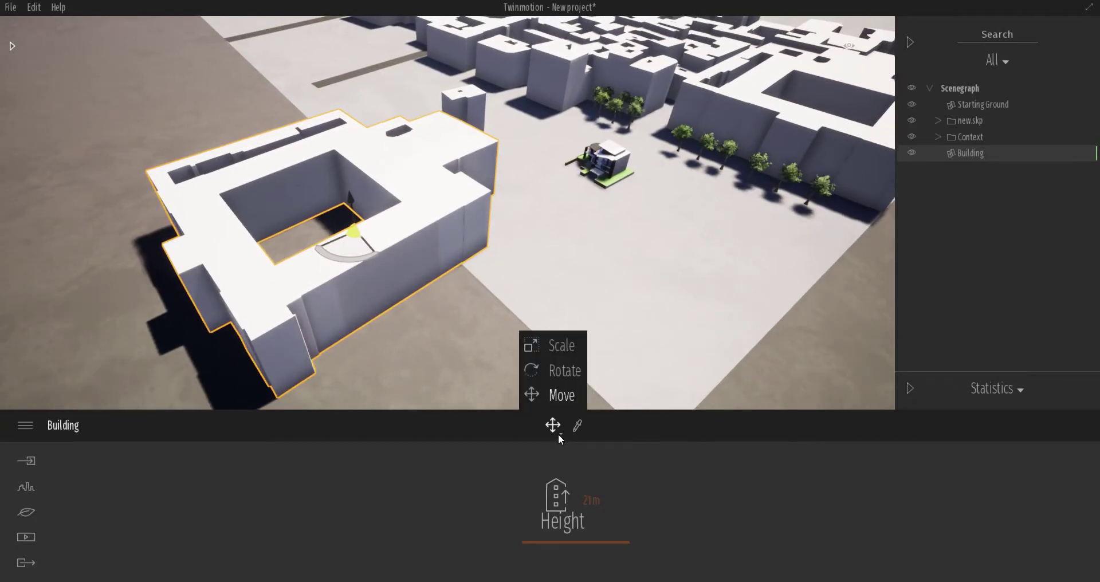
{"action": "left_click", "coordinate": [574, 345]}
{"action": "left_click_drag", "start_coordinate": [355, 239], "coordinate": [302, 283]}
{"action": "middle_click_drag", "start_coordinate": [300, 278], "coordinate": [336, 250], "text": "shift"}
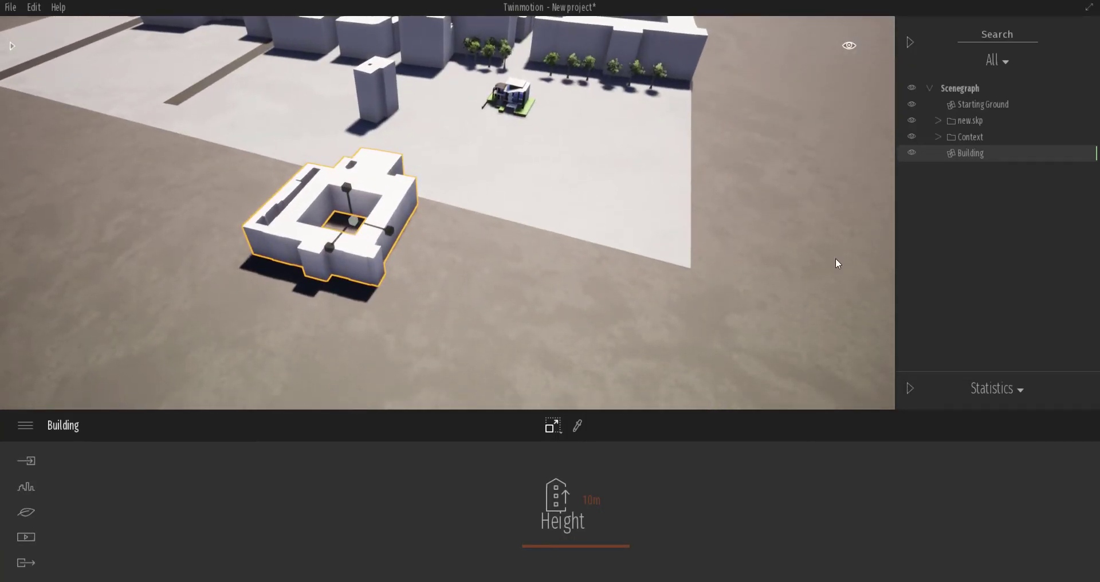
Step: Move the copied courtyard building onto the context ground on the open side of the house, away from the tower
{"action": "left_click", "coordinate": [949, 139]}
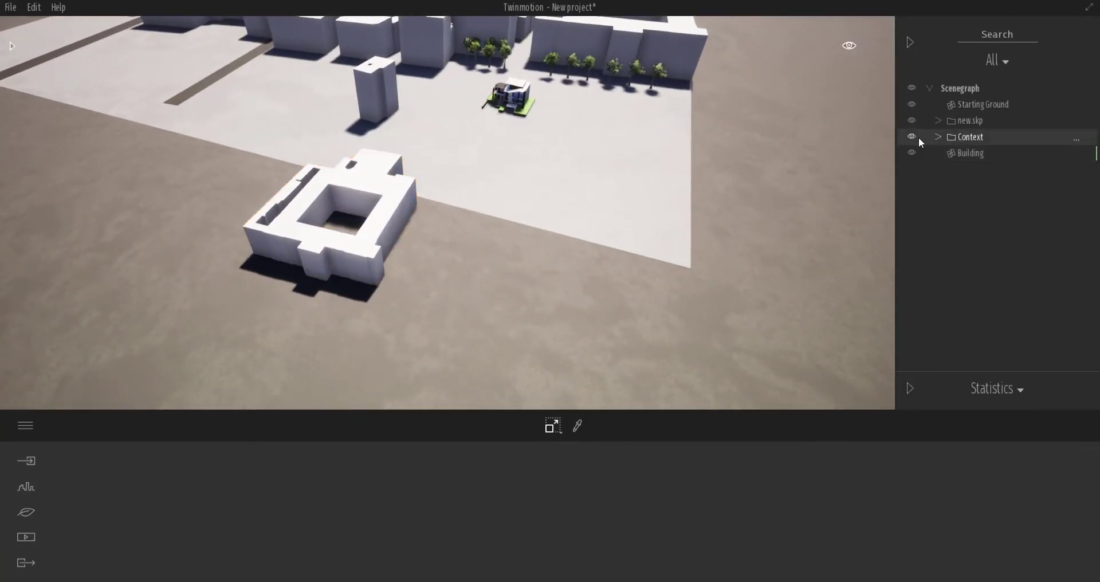
{"action": "left_click", "coordinate": [395, 201]}
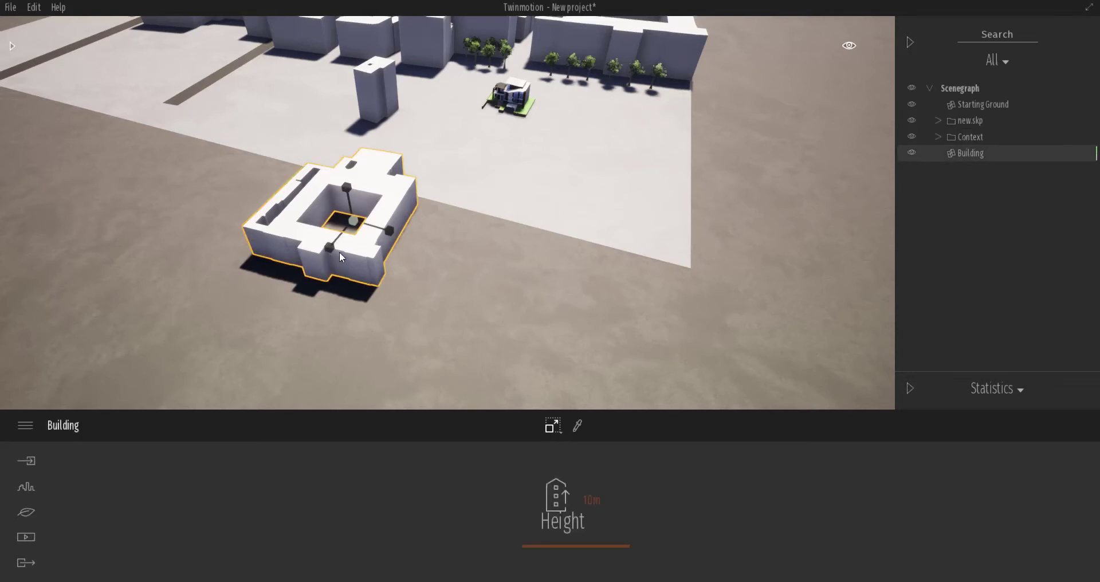
{"action": "scroll", "coordinate": [343, 245], "scroll_direction": "up", "scroll_amount": 1}
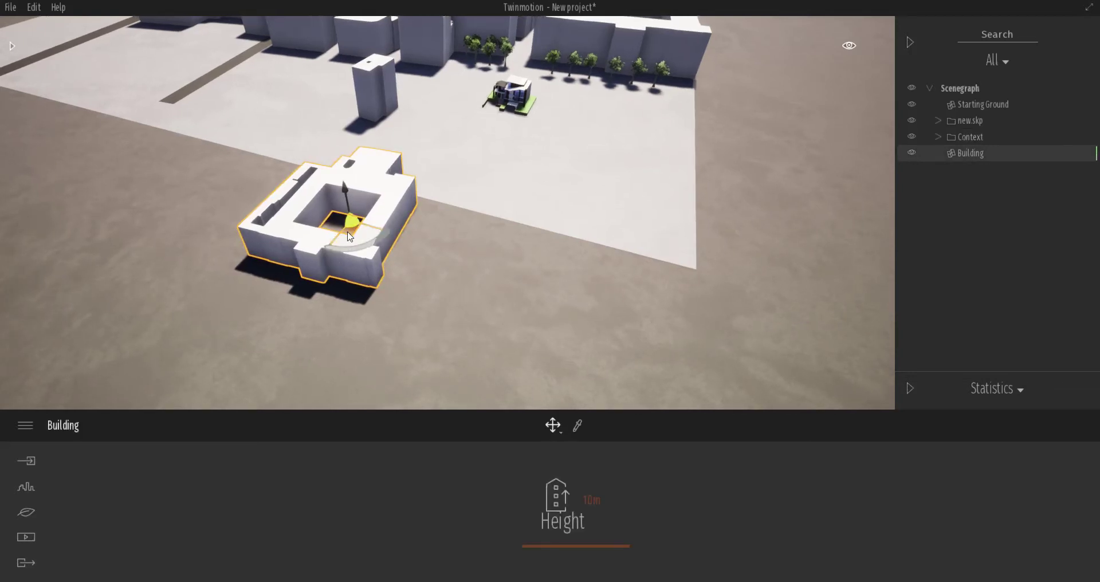
{"action": "left_click_drag", "start_coordinate": [349, 236], "coordinate": [503, 123]}
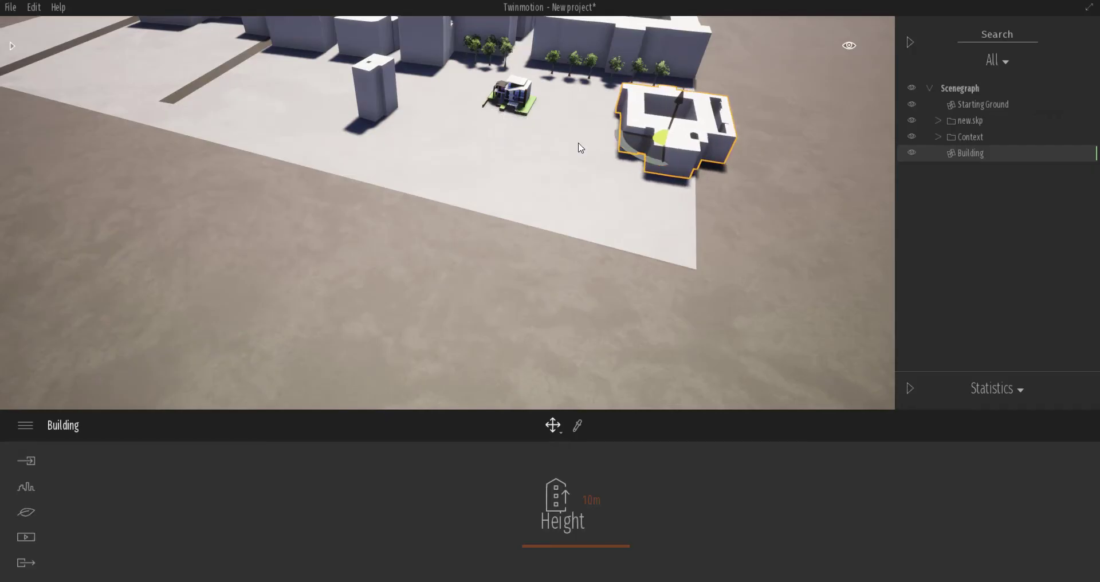
{"action": "left_click_drag", "start_coordinate": [652, 151], "coordinate": [607, 142]}
Step: Move the tower building beside the tree cluster and add three instance copies in a row, spaced about 17.63 m apart
{"action": "left_click", "coordinate": [404, 91]}
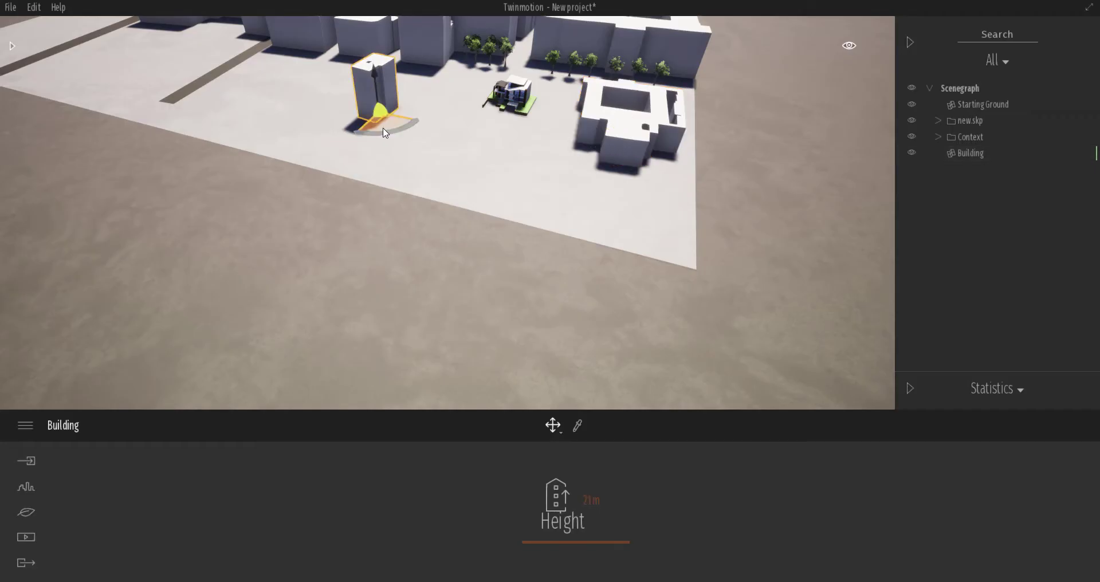
{"action": "mouse_move", "coordinate": [451, 111]}
{"action": "left_mouse_down"}
{"action": "mouse_move", "coordinate": [459, 96]}
{"action": "mouse_move", "coordinate": [427, 128]}
{"action": "mouse_move", "coordinate": [444, 115]}
{"action": "left_mouse_up"}
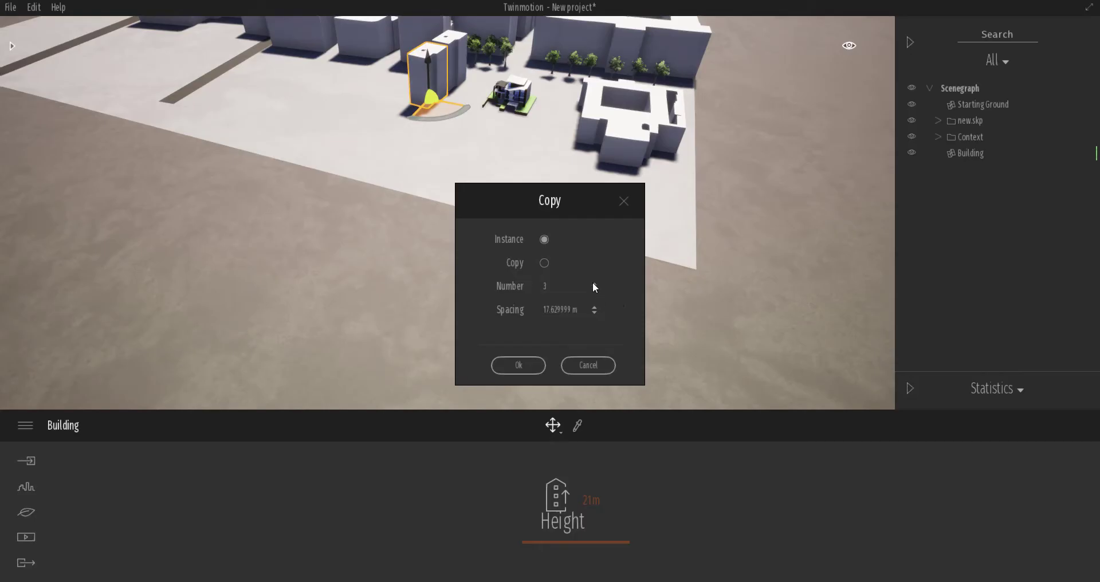
{"action": "left_click", "coordinate": [514, 369]}
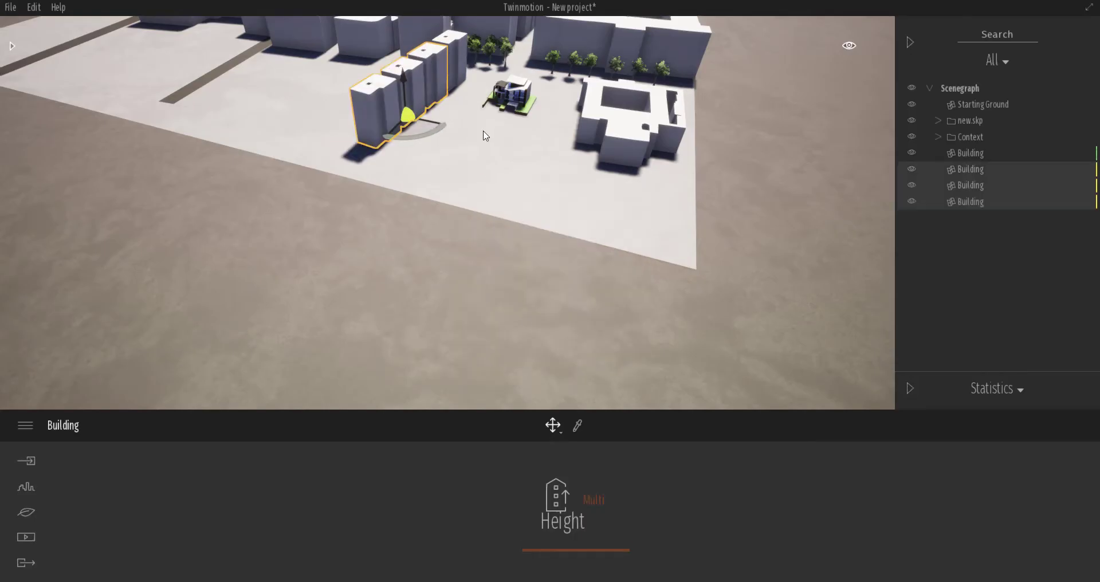
Step: Place instance copies of a London plane 2 tree from behind the house in rows of three along both of its sides
{"action": "middle_click_drag", "start_coordinate": [485, 134], "coordinate": [484, 86], "text": "shift"}
{"action": "left_click_drag", "start_coordinate": [487, 108], "coordinate": [483, 80]}
{"action": "left_click", "coordinate": [483, 92]}
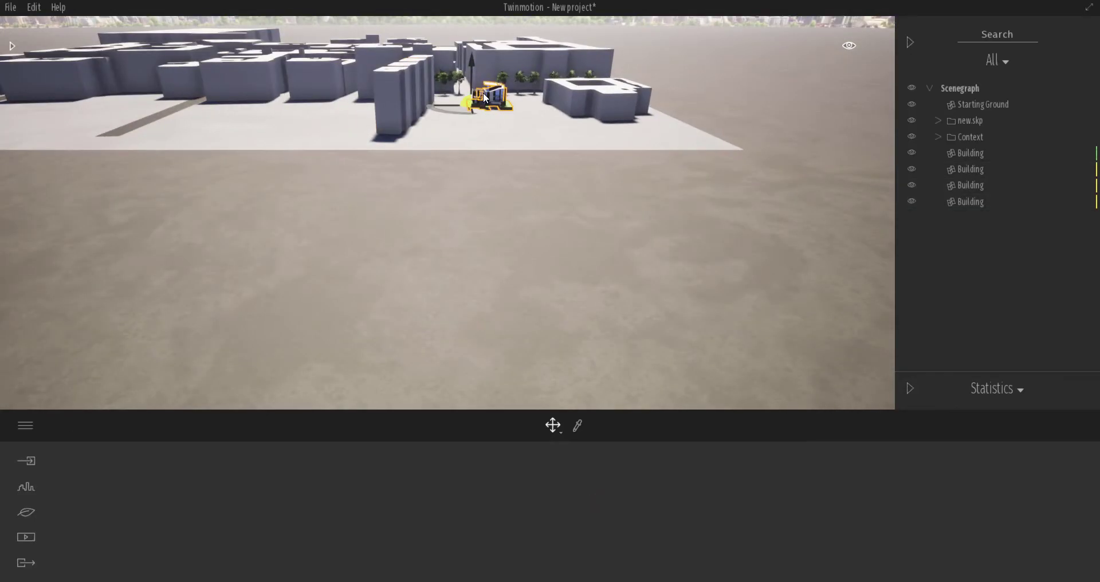
{"action": "double_click", "coordinate": [483, 92]}
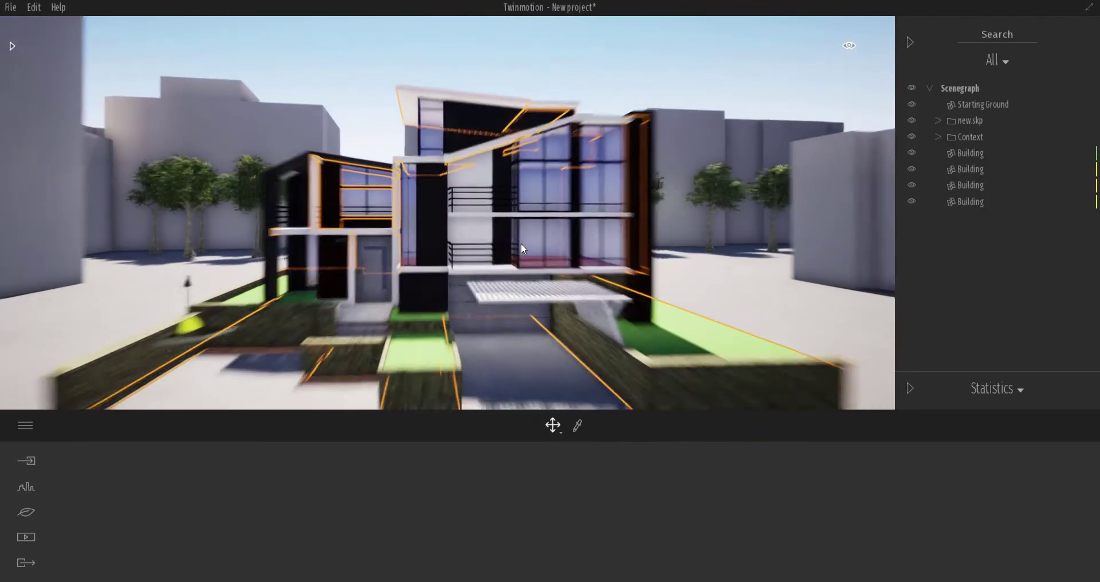
{"action": "scroll", "coordinate": [521, 244], "scroll_direction": "down", "scroll_amount": 2}
{"action": "mouse_move", "coordinate": [538, 255]}
{"action": "middle_mouse_down", "text": "shift"}
{"action": "mouse_move", "coordinate": [481, 257]}
{"action": "mouse_move", "coordinate": [543, 266]}
{"action": "middle_mouse_up", "text": "shift"}
{"action": "double_click", "coordinate": [256, 211]}
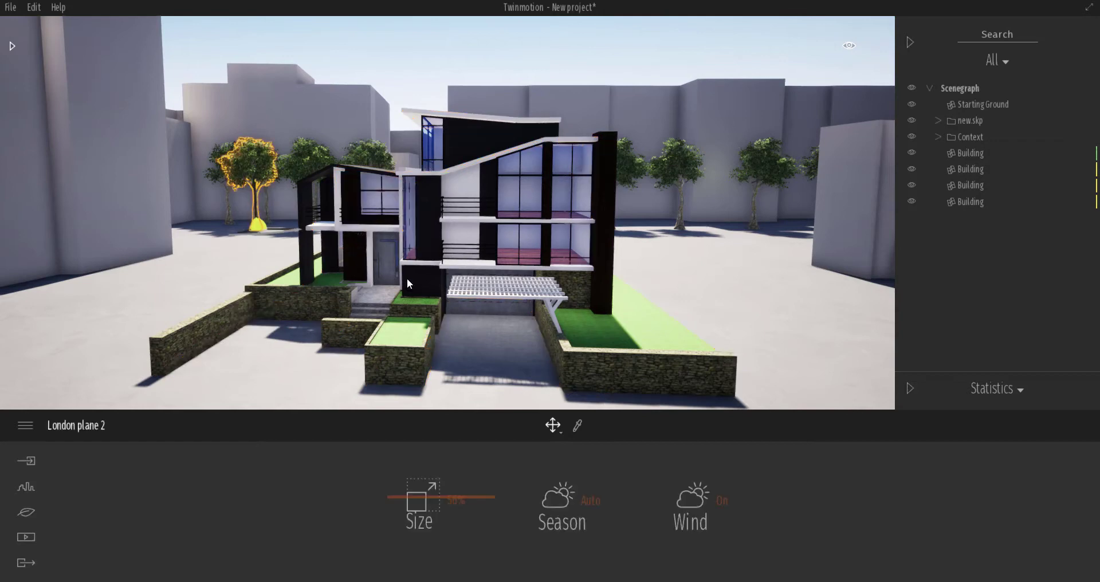
{"action": "middle_click_drag", "start_coordinate": [435, 275], "coordinate": [421, 196]}
{"action": "scroll", "coordinate": [454, 262], "scroll_direction": "down", "scroll_amount": 2}
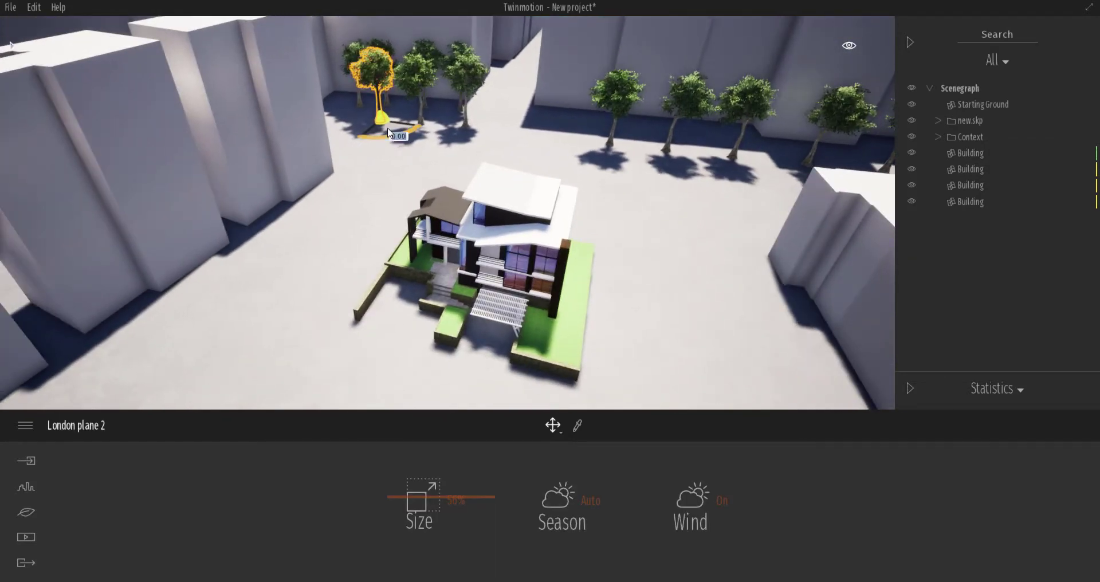
{"action": "left_click_drag", "start_coordinate": [388, 133], "coordinate": [416, 236], "text": "ctrl"}
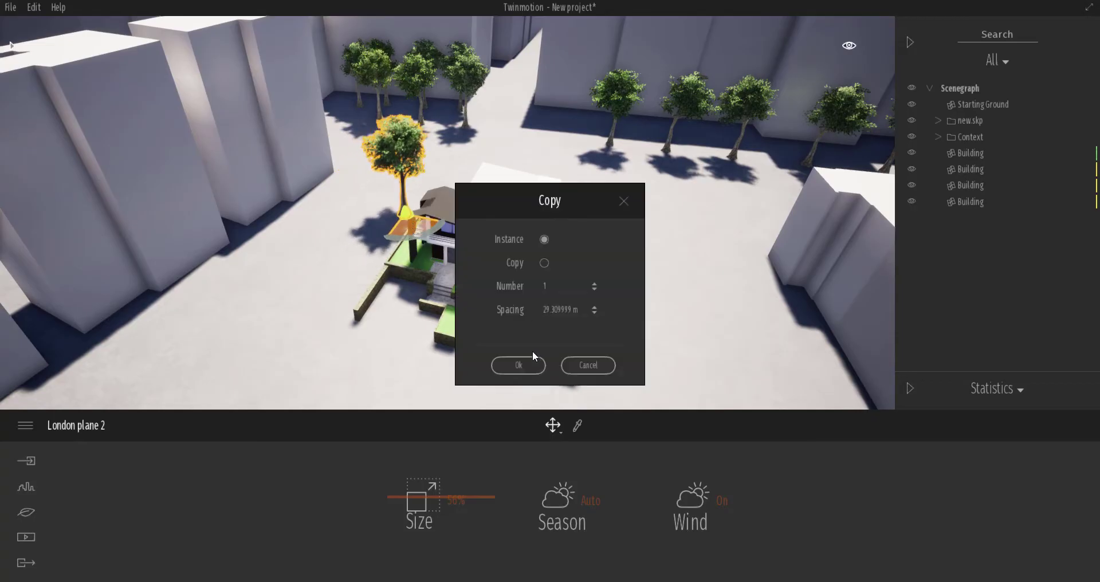
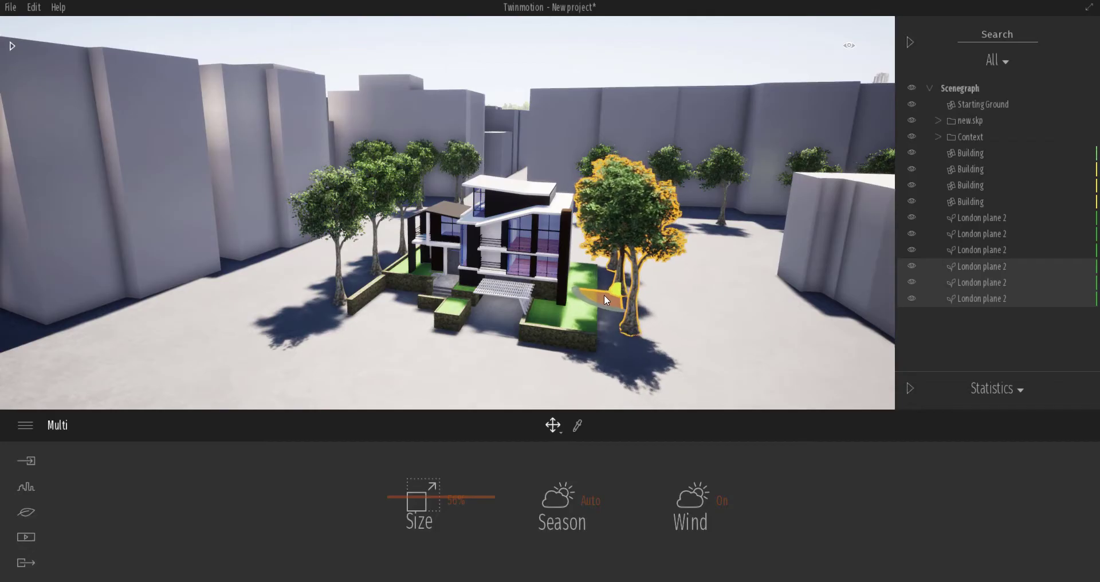
Step: Activate vegetation painting with Grass 1 as the plant to paint
{"action": "middle_click_drag", "start_coordinate": [576, 321], "coordinate": [531, 262], "text": "shift"}
{"action": "scroll", "coordinate": [531, 263], "scroll_direction": "up", "scroll_amount": 5}
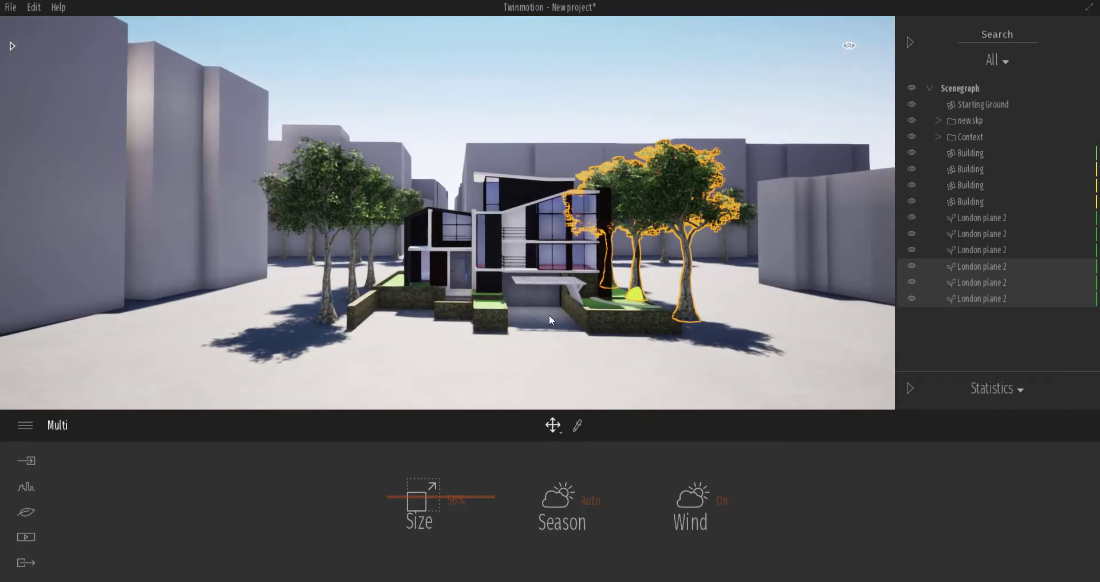
{"action": "scroll", "coordinate": [619, 320], "scroll_direction": "up", "scroll_amount": 3}
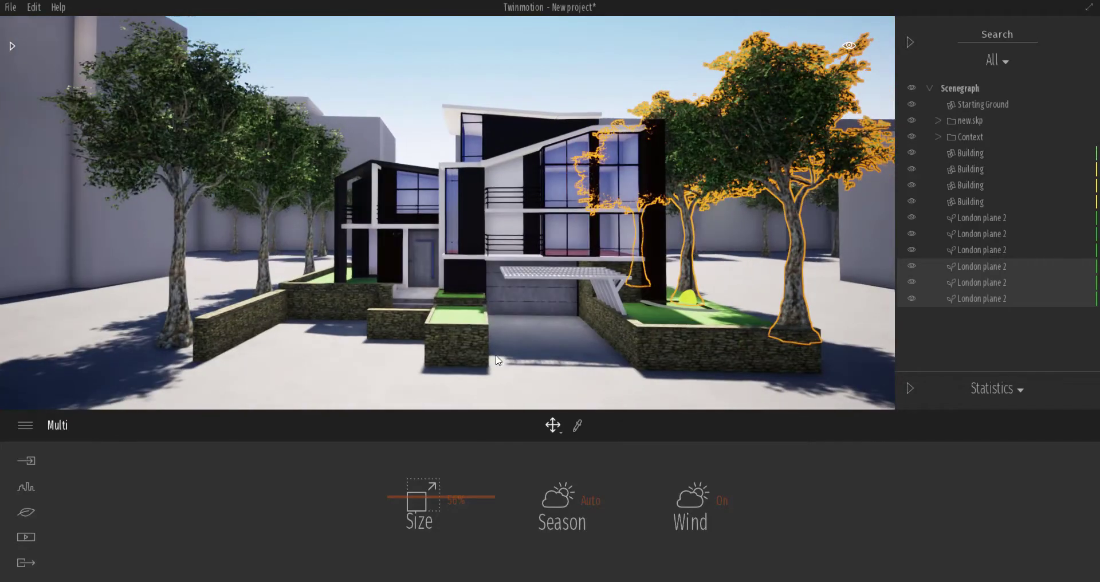
{"action": "left_click", "coordinate": [26, 515]}
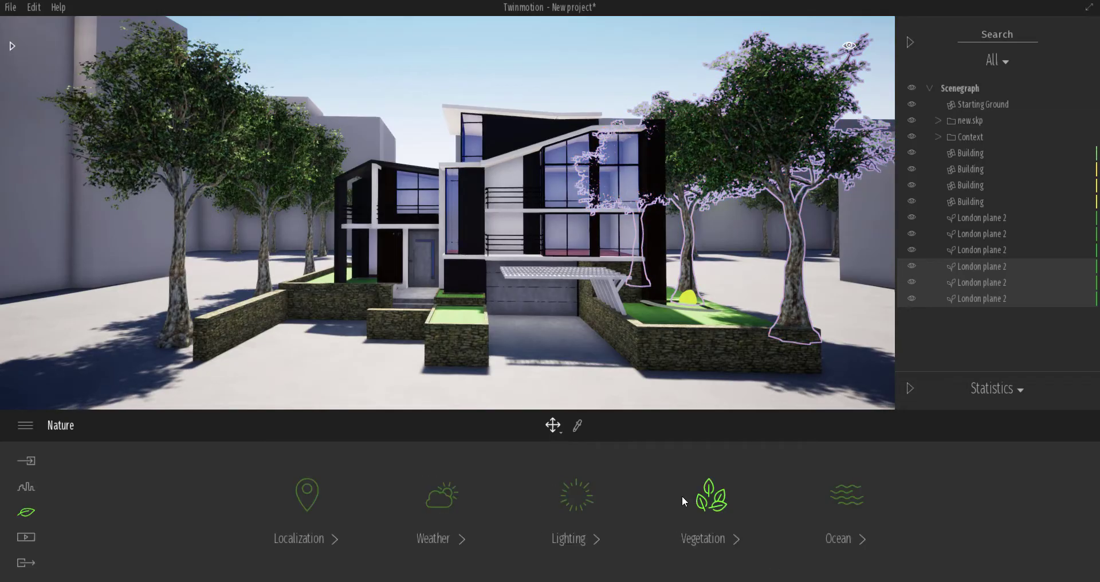
{"action": "left_click", "coordinate": [725, 500]}
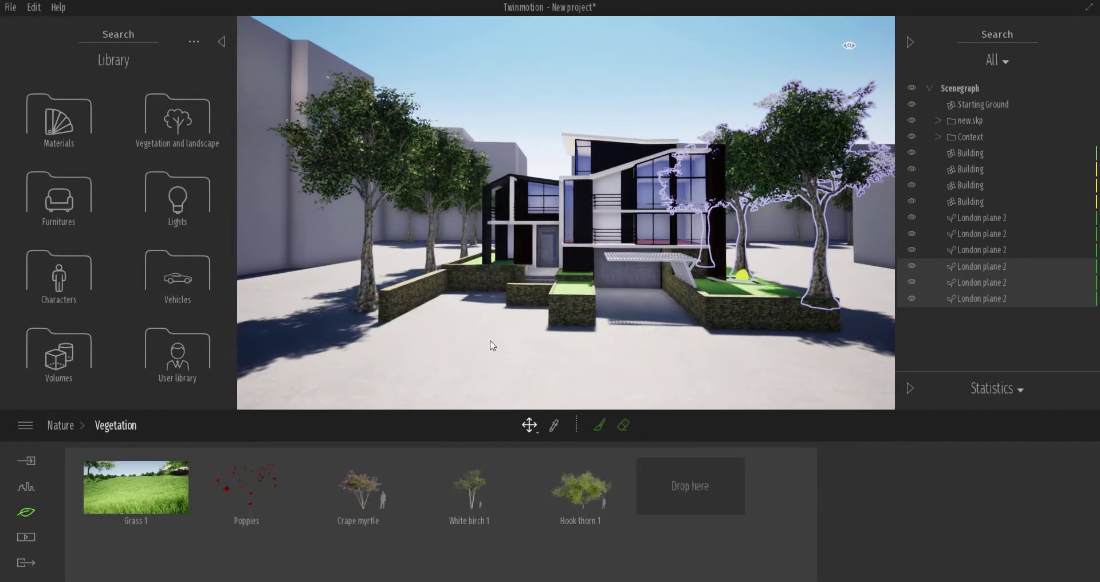
{"action": "scroll", "coordinate": [632, 303], "scroll_direction": "up", "scroll_amount": 3}
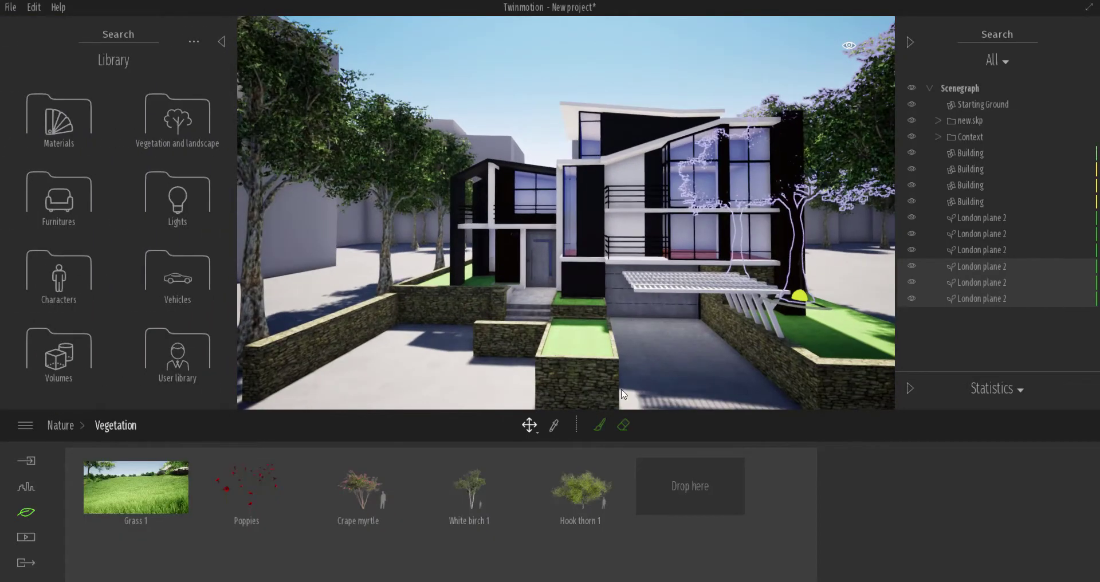
{"action": "left_click", "coordinate": [600, 425]}
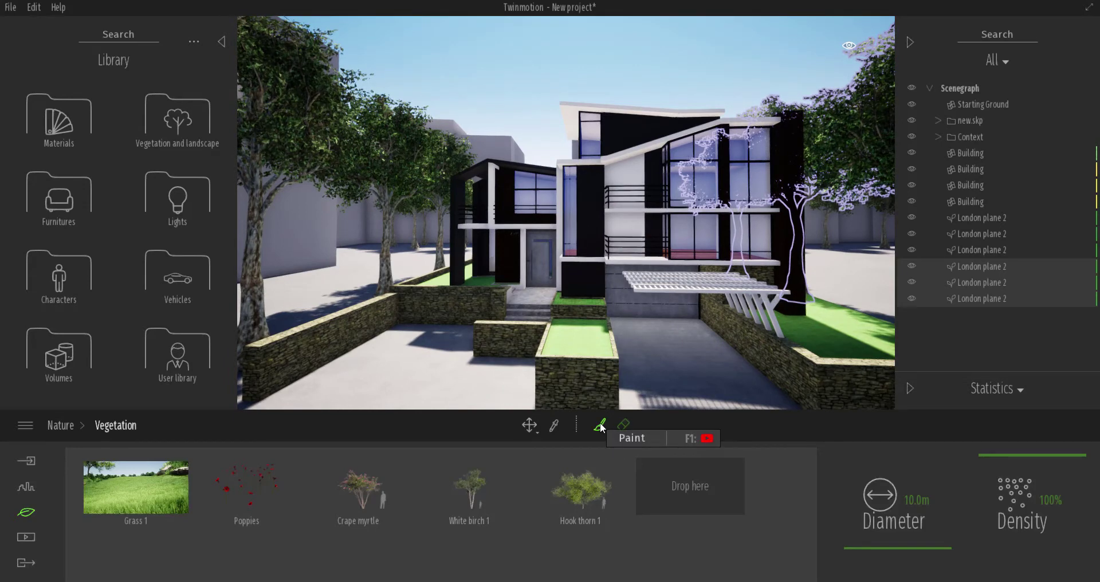
{"action": "left_click", "coordinate": [132, 490]}
Step: Add Daisies from the grass and flowers library to the vegetation paint set and select them for painting
{"action": "left_click", "coordinate": [178, 121]}
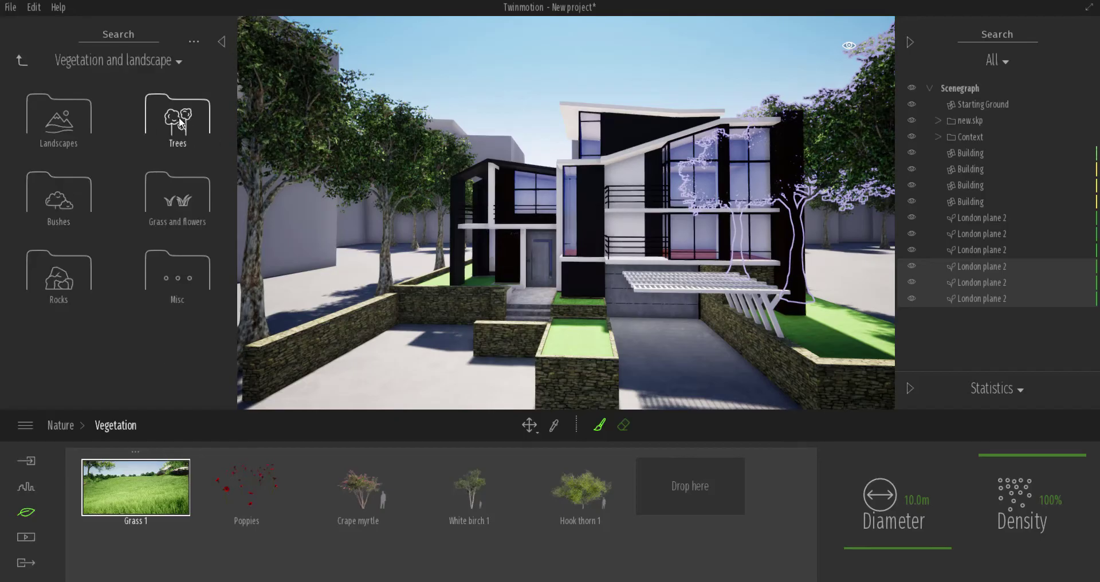
{"action": "left_click", "coordinate": [167, 220]}
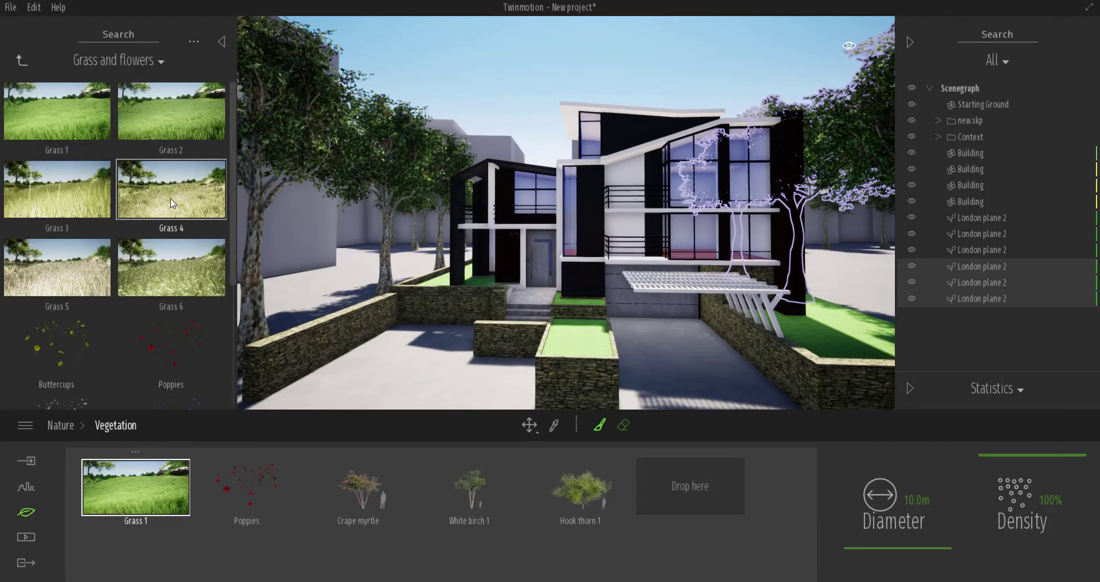
{"action": "scroll", "coordinate": [121, 341], "scroll_direction": "down", "scroll_amount": 3}
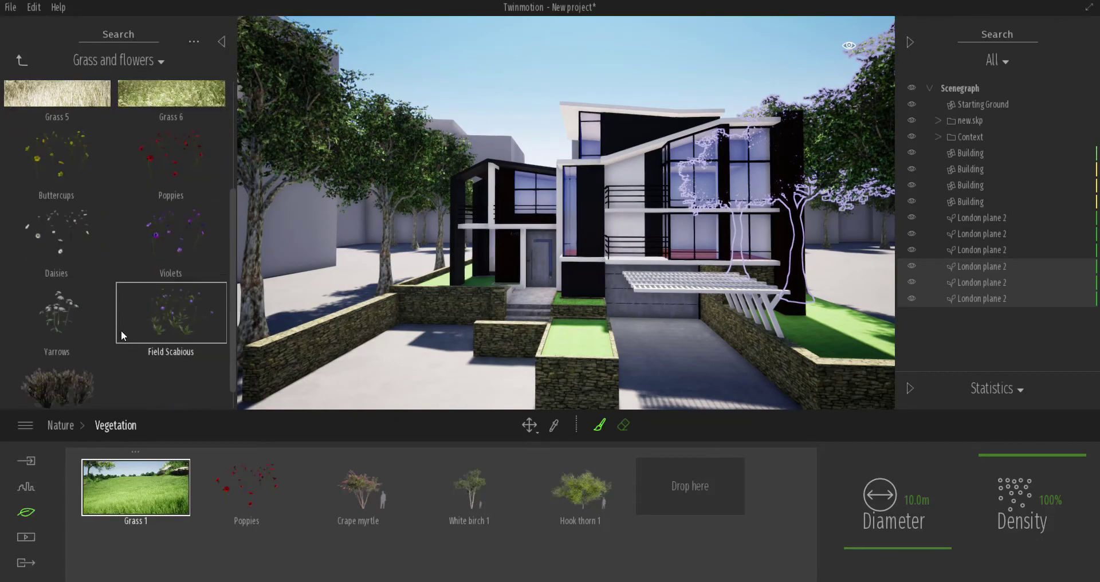
{"action": "left_click_drag", "start_coordinate": [58, 235], "coordinate": [710, 494]}
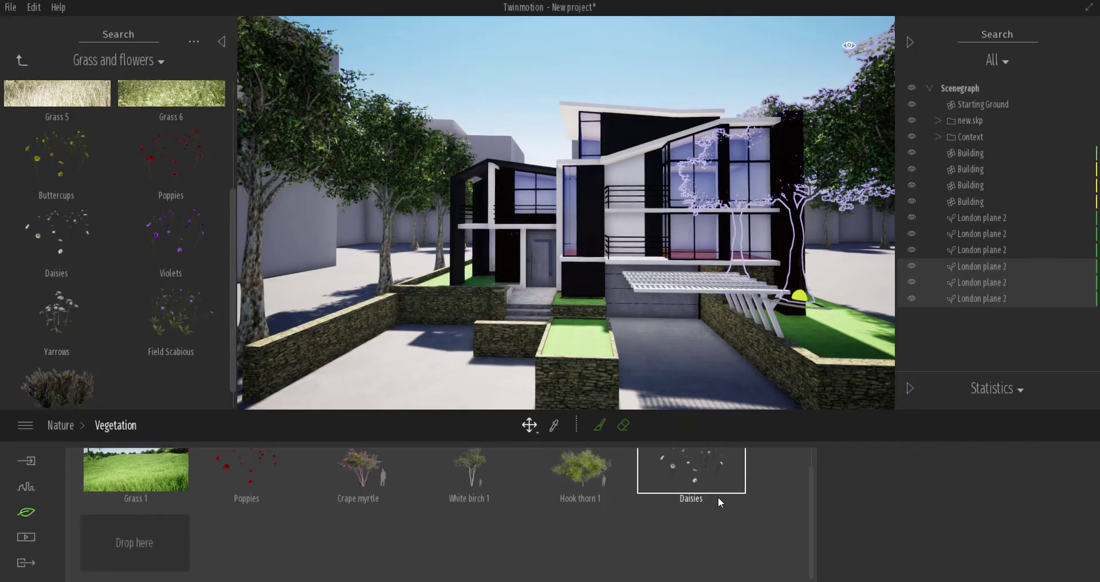
{"action": "left_click", "coordinate": [696, 475]}
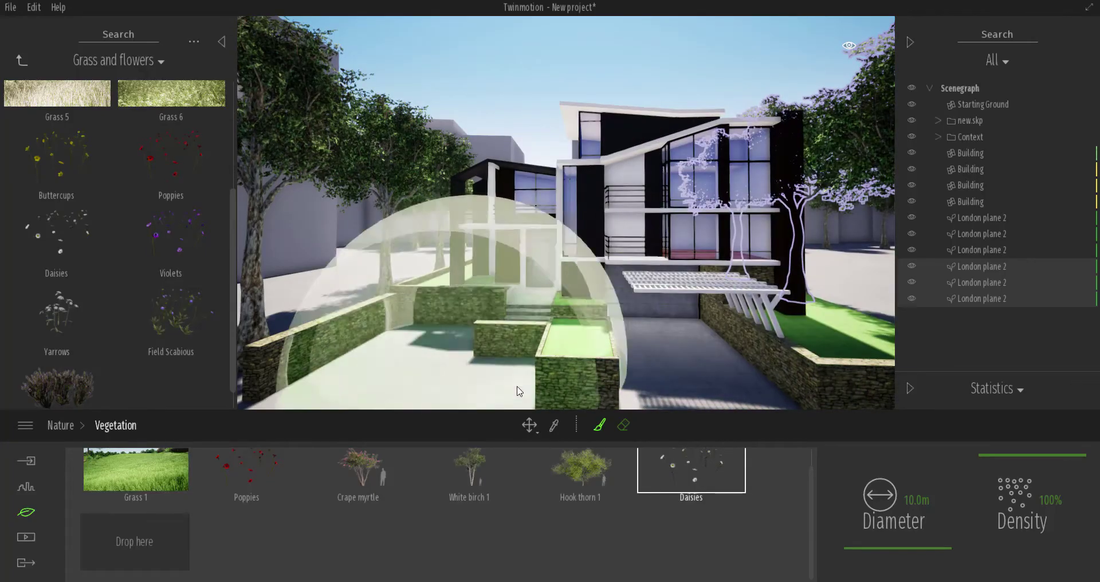
Step: Try to add chairs from the living room furniture library to the vegetation paint set
{"action": "left_click", "coordinate": [18, 61]}
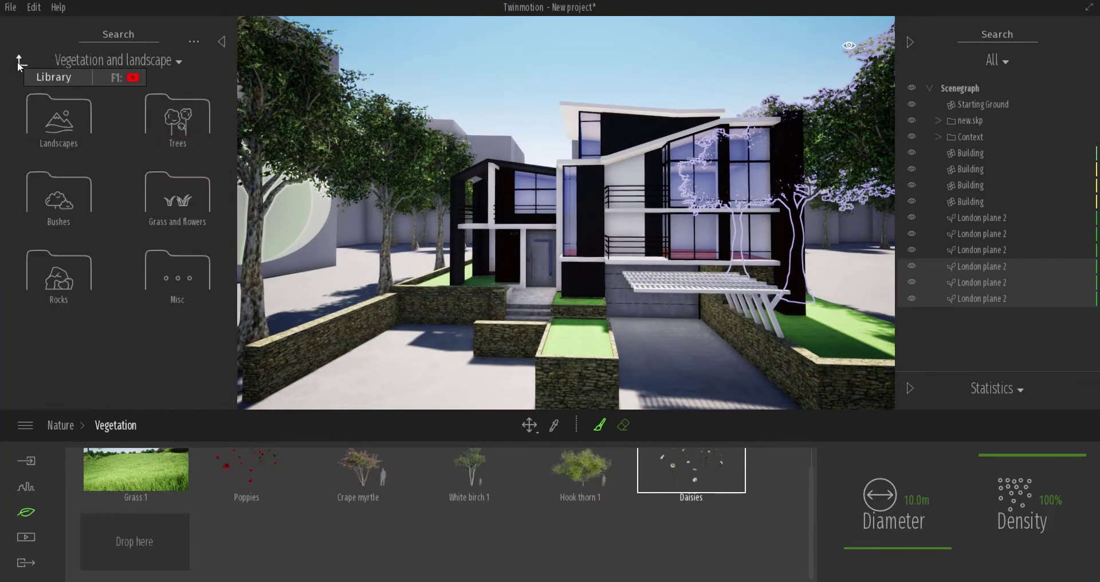
{"action": "left_click", "coordinate": [18, 62]}
{"action": "left_click", "coordinate": [63, 202]}
{"action": "left_click", "coordinate": [68, 131]}
{"action": "left_click", "coordinate": [63, 131]}
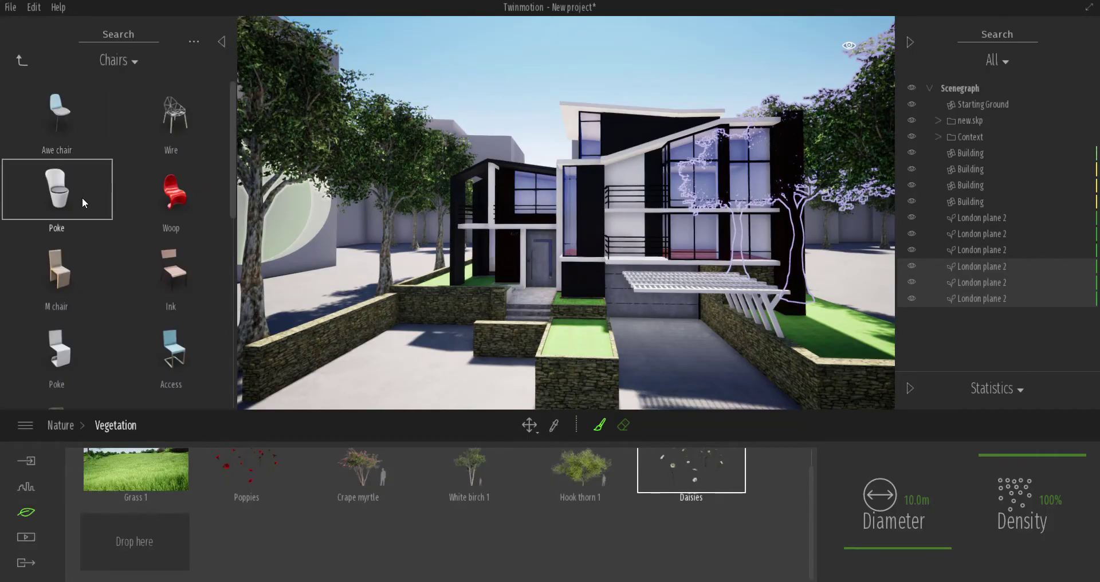
{"action": "left_click_drag", "start_coordinate": [280, 545], "coordinate": [147, 548]}
{"action": "left_click_drag", "start_coordinate": [84, 336], "coordinate": [243, 415]}
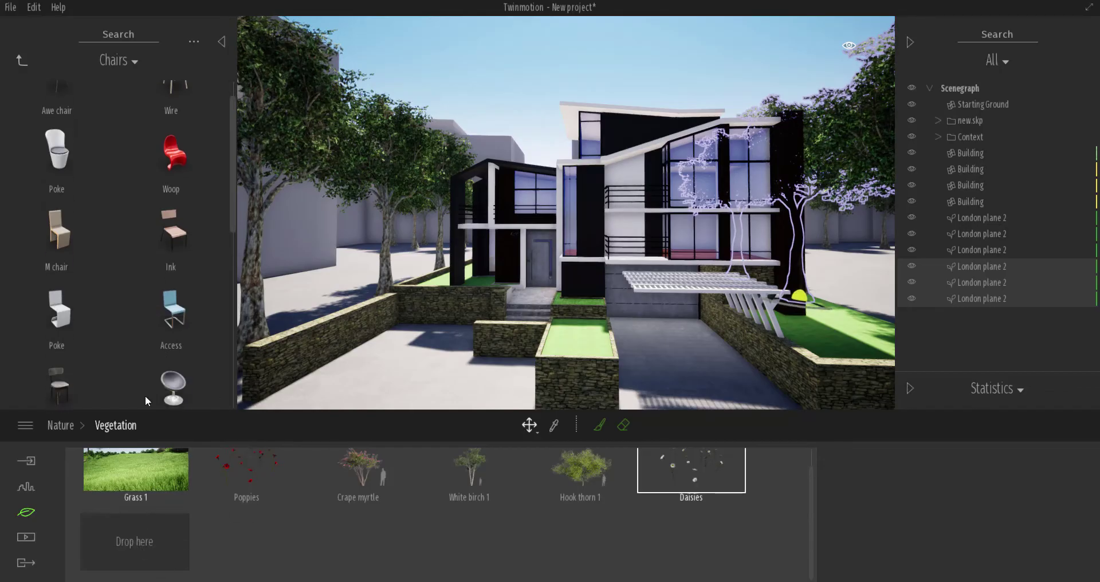
{"action": "left_click_drag", "start_coordinate": [211, 321], "coordinate": [161, 542]}
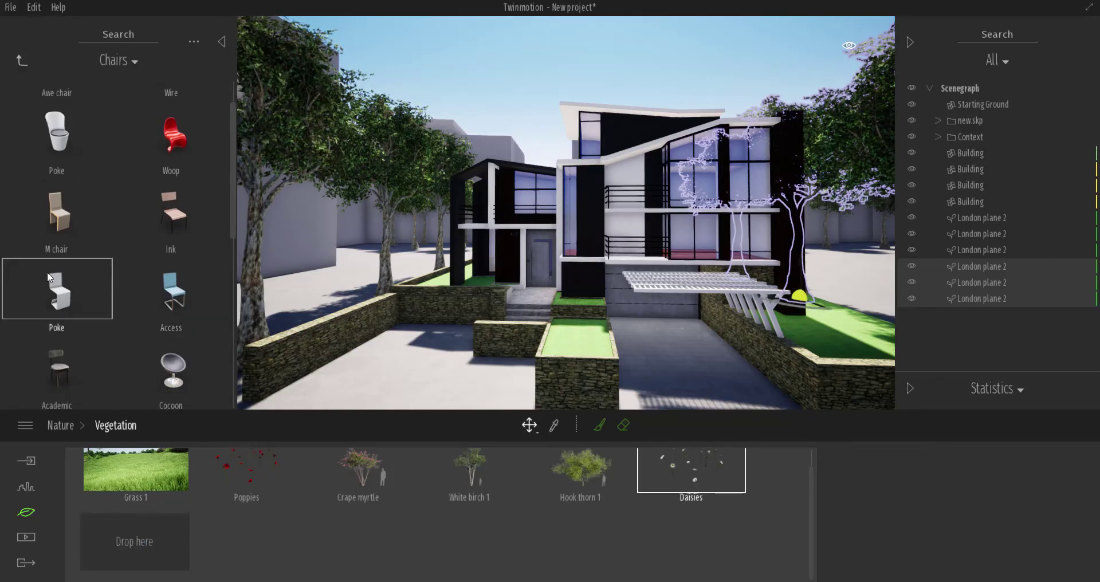
{"action": "left_click_drag", "start_coordinate": [49, 303], "coordinate": [130, 544]}
{"action": "left_click_drag", "start_coordinate": [54, 109], "coordinate": [49, 74]}
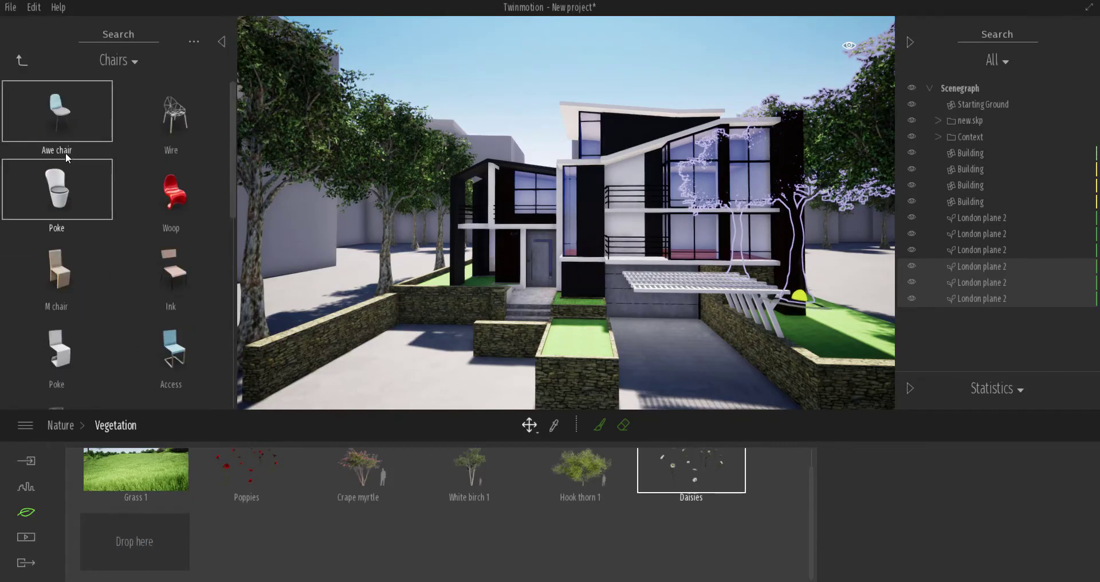
Step: Try to add the Box 10m item from the user library to the vegetation paint set
{"action": "left_click", "coordinate": [22, 61]}
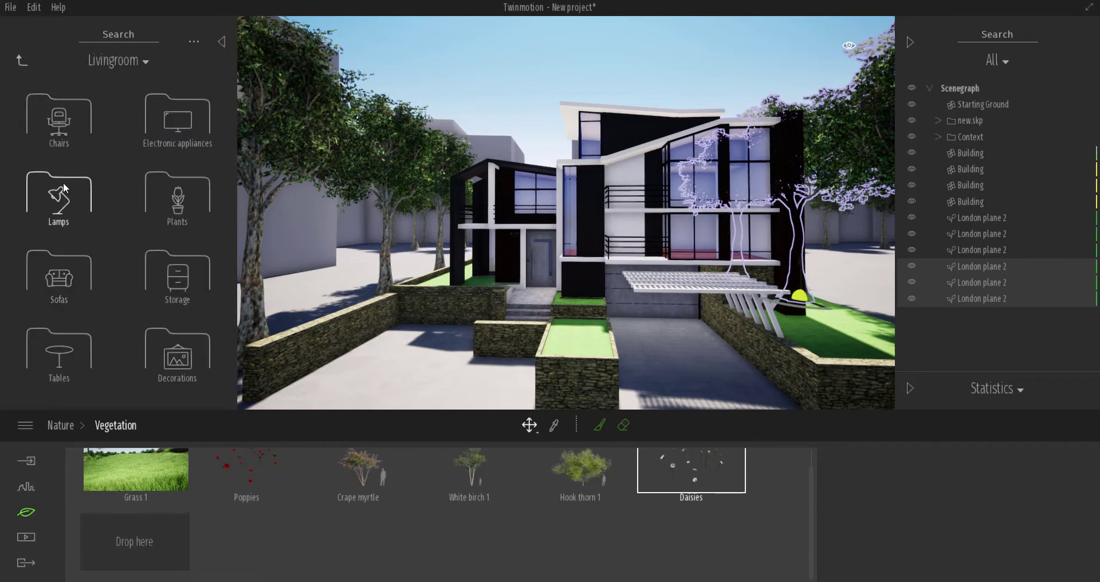
{"action": "left_click", "coordinate": [25, 60]}
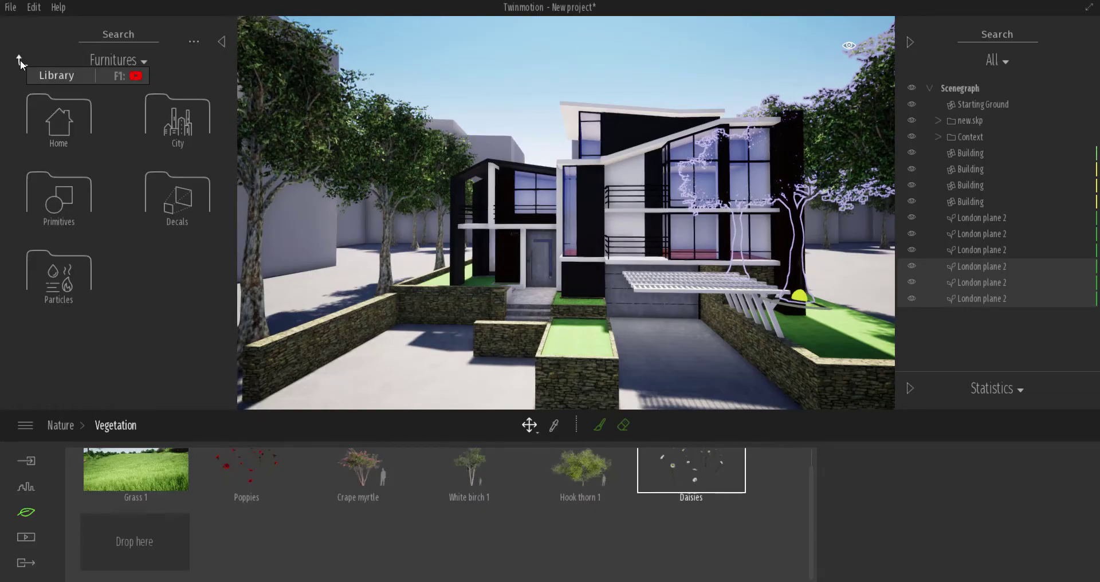
{"action": "left_click", "coordinate": [21, 60]}
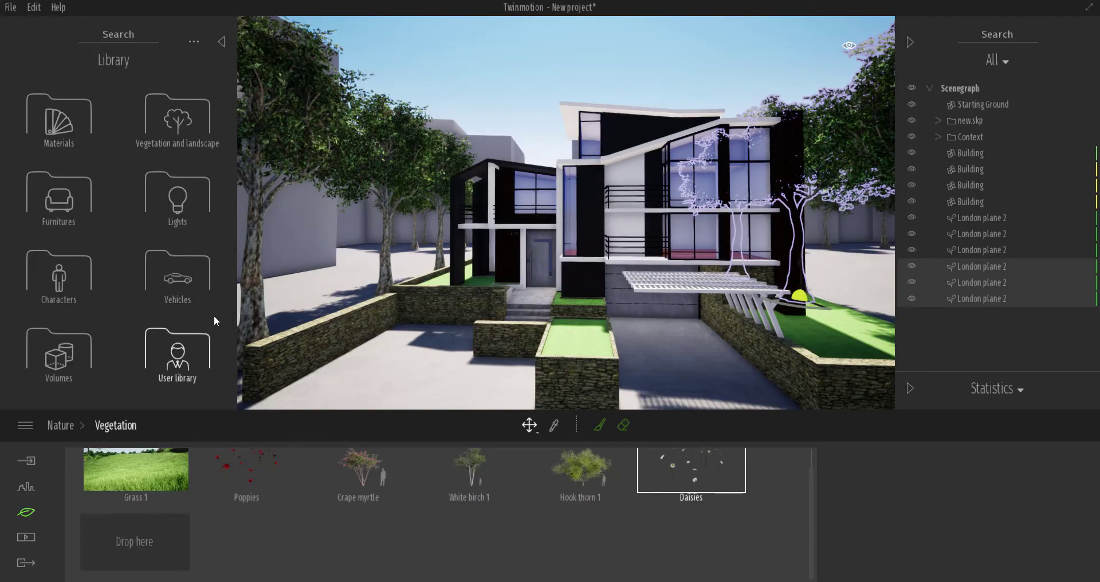
{"action": "left_click", "coordinate": [184, 350]}
{"action": "mouse_move", "coordinate": [50, 184]}
{"action": "left_mouse_down"}
{"action": "mouse_move", "coordinate": [212, 508]}
{"action": "mouse_move", "coordinate": [143, 546]}
{"action": "mouse_move", "coordinate": [80, 209]}
{"action": "mouse_move", "coordinate": [73, 189]}
{"action": "mouse_move", "coordinate": [59, 190]}
{"action": "mouse_move", "coordinate": [140, 548]}
{"action": "mouse_move", "coordinate": [112, 329]}
{"action": "mouse_move", "coordinate": [126, 243]}
{"action": "mouse_move", "coordinate": [143, 554]}
{"action": "mouse_move", "coordinate": [136, 479]}
{"action": "left_mouse_up"}
Step: Select Grass 1 as the plant to paint and reduce the brush diameter to 0.0 m
{"action": "left_click", "coordinate": [137, 479]}
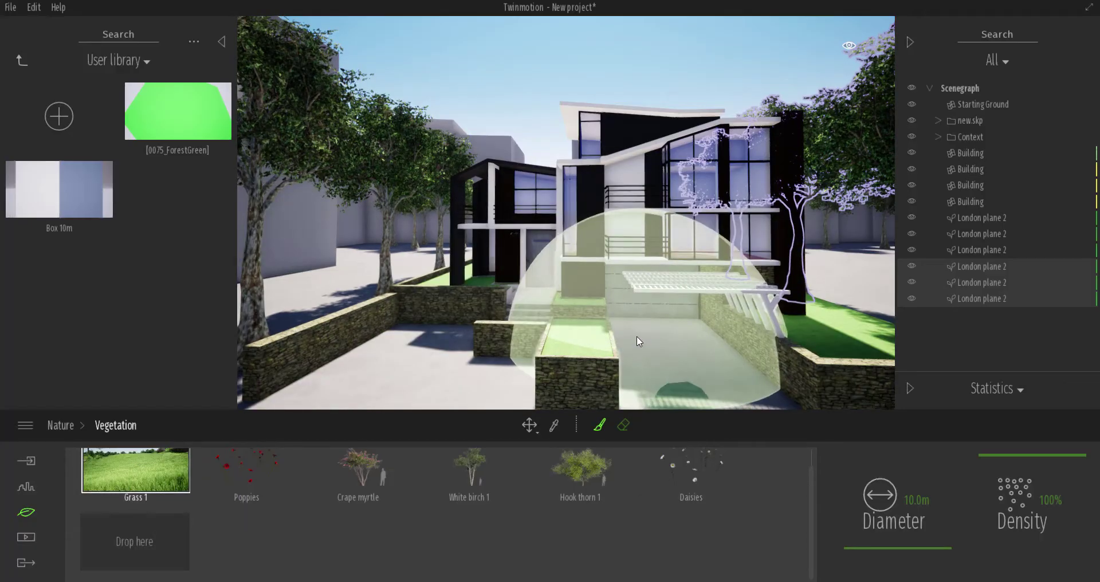
{"action": "mouse_move", "coordinate": [926, 551]}
{"action": "left_mouse_down"}
{"action": "mouse_move", "coordinate": [916, 541]}
{"action": "mouse_move", "coordinate": [910, 551]}
{"action": "left_mouse_up"}
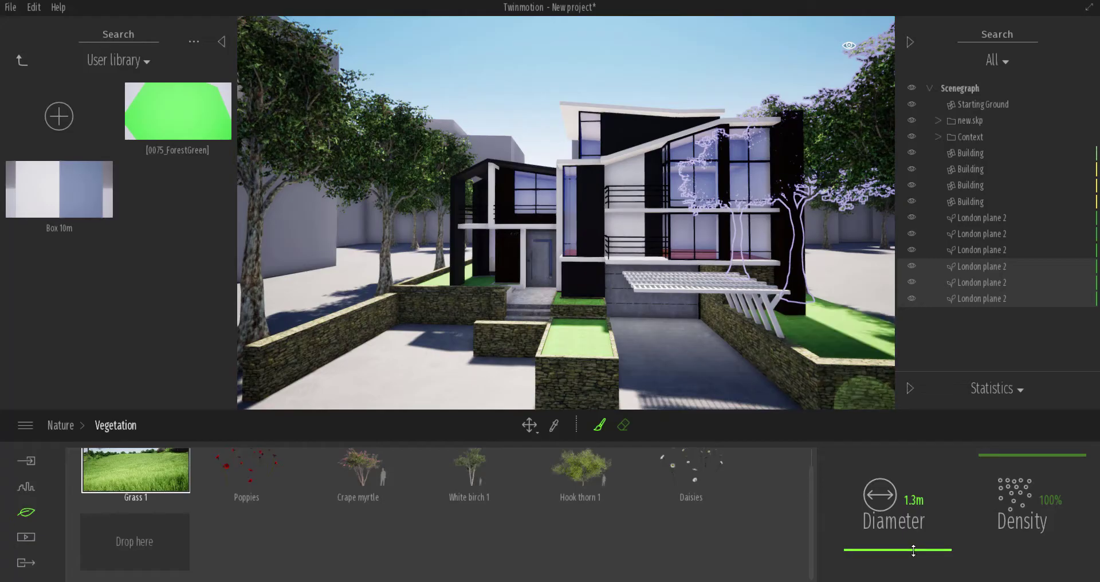
{"action": "middle_click_drag", "start_coordinate": [646, 264], "coordinate": [599, 345], "text": "shift"}
{"action": "right_click_drag", "start_coordinate": [602, 348], "coordinate": [593, 319]}
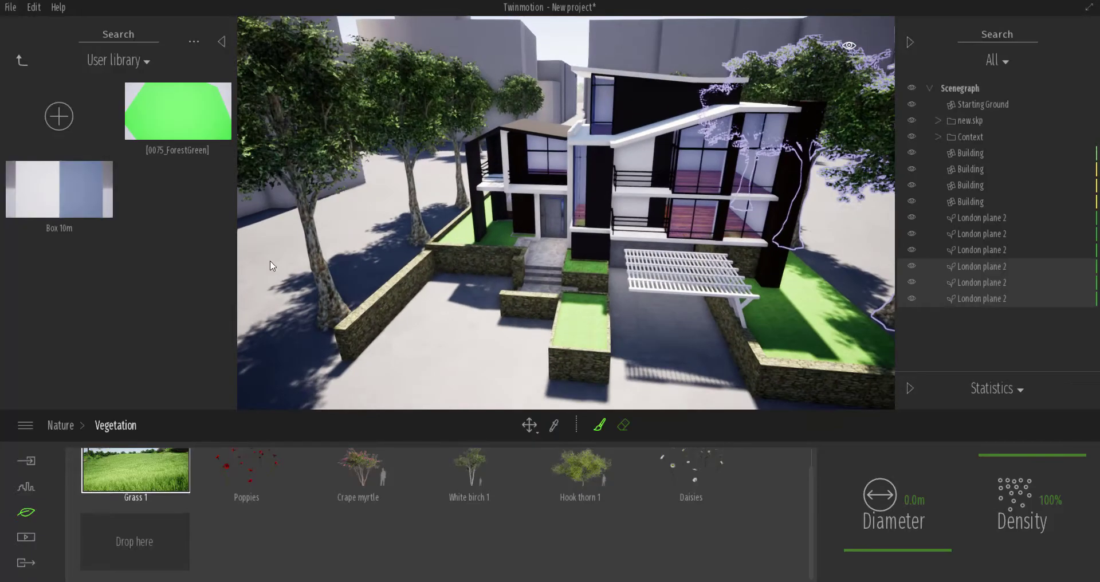
Step: Place Orchid 01 from the living room plants library on the ground in the corner between the low stone wall and the front planter
{"action": "left_click", "coordinate": [23, 60]}
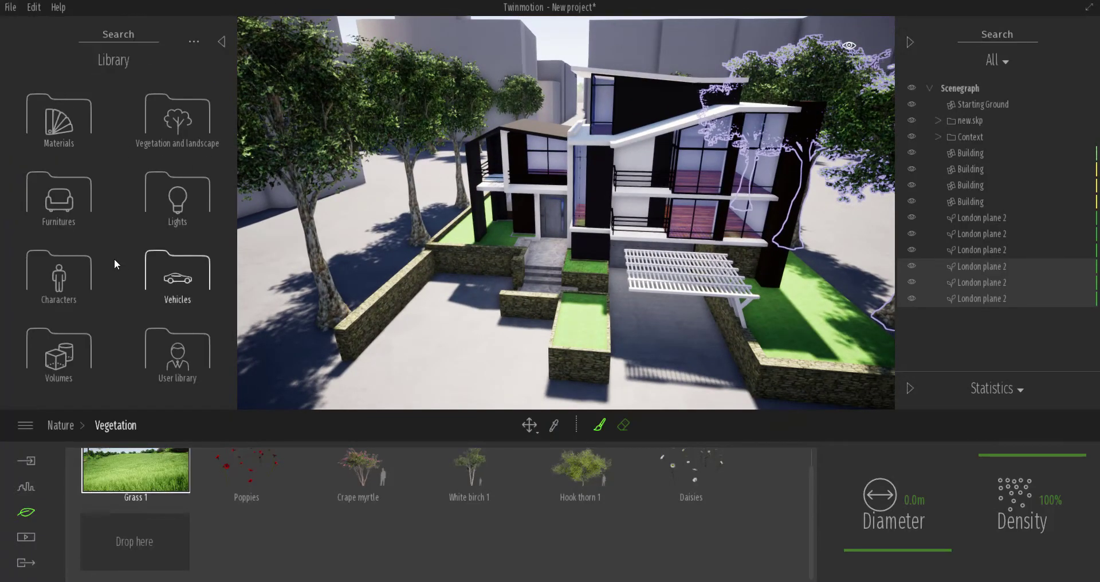
{"action": "left_click", "coordinate": [59, 198]}
{"action": "left_click", "coordinate": [71, 126]}
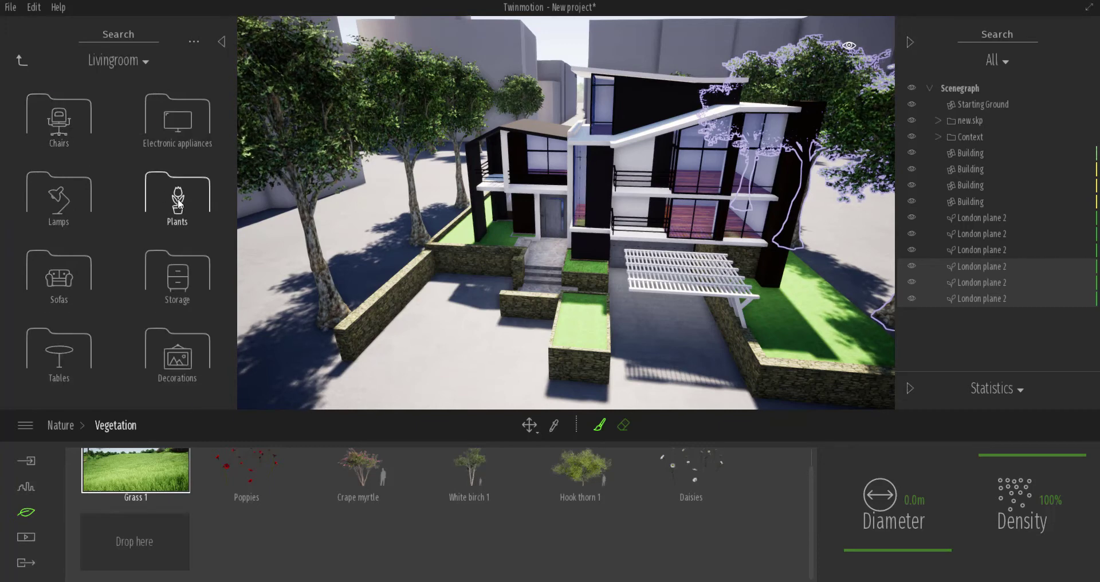
{"action": "left_click", "coordinate": [178, 201]}
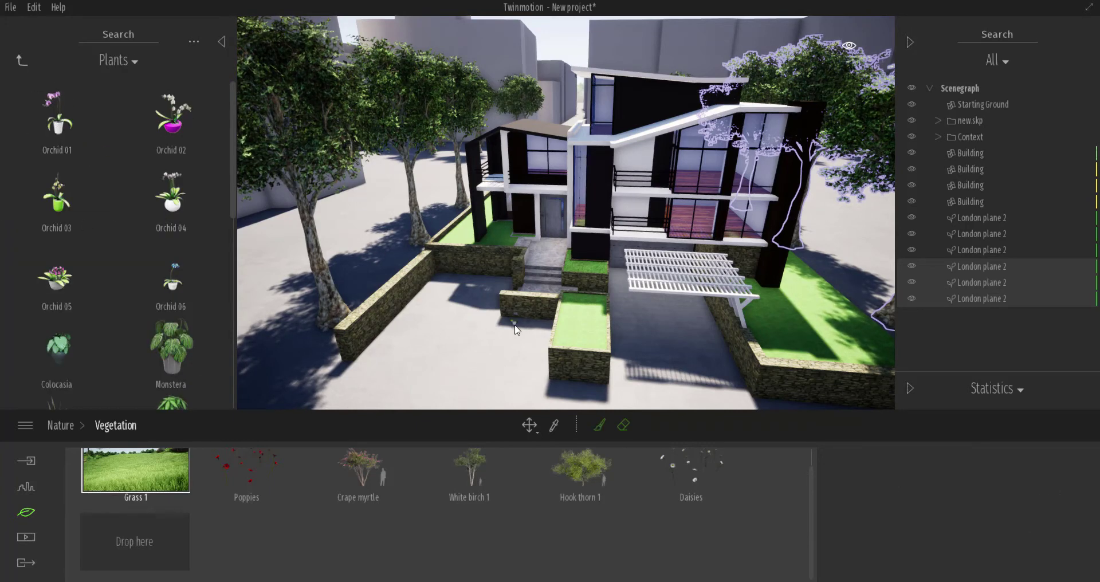
{"action": "left_click_drag", "start_coordinate": [514, 325], "coordinate": [514, 326]}
{"action": "left_click_drag", "start_coordinate": [409, 366], "coordinate": [446, 370]}
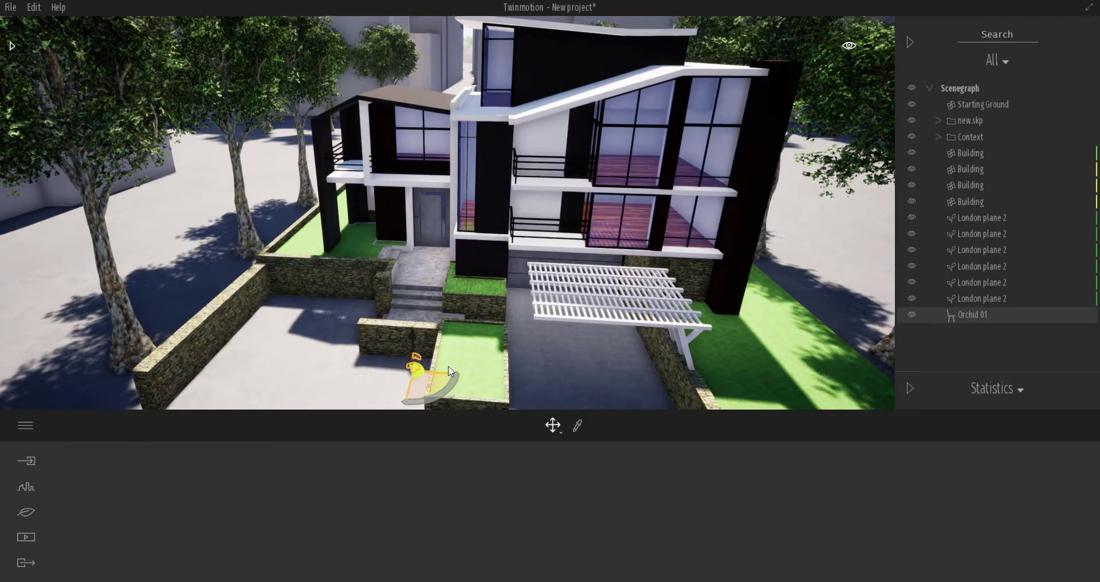
Step: Focus on the placed orchid and examine its scale and position against the stone walls
{"action": "key", "text": "f"}
{"action": "middle_click_drag", "start_coordinate": [477, 330], "coordinate": [400, 287], "text": "shift"}
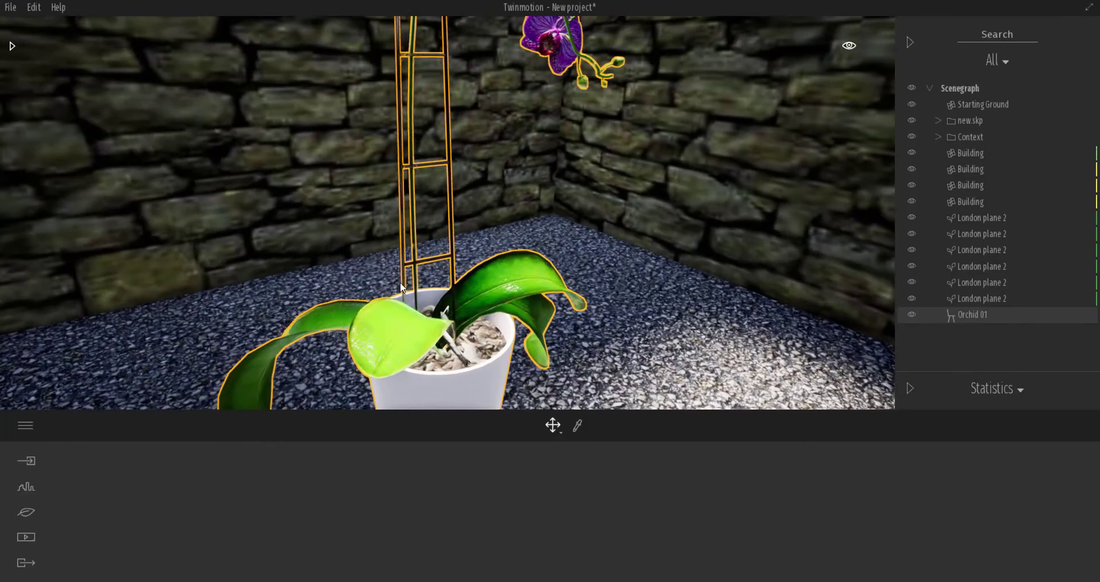
{"action": "scroll", "coordinate": [401, 288], "scroll_direction": "down", "scroll_amount": 5}
{"action": "scroll", "coordinate": [431, 250], "scroll_direction": "up", "scroll_amount": 3}
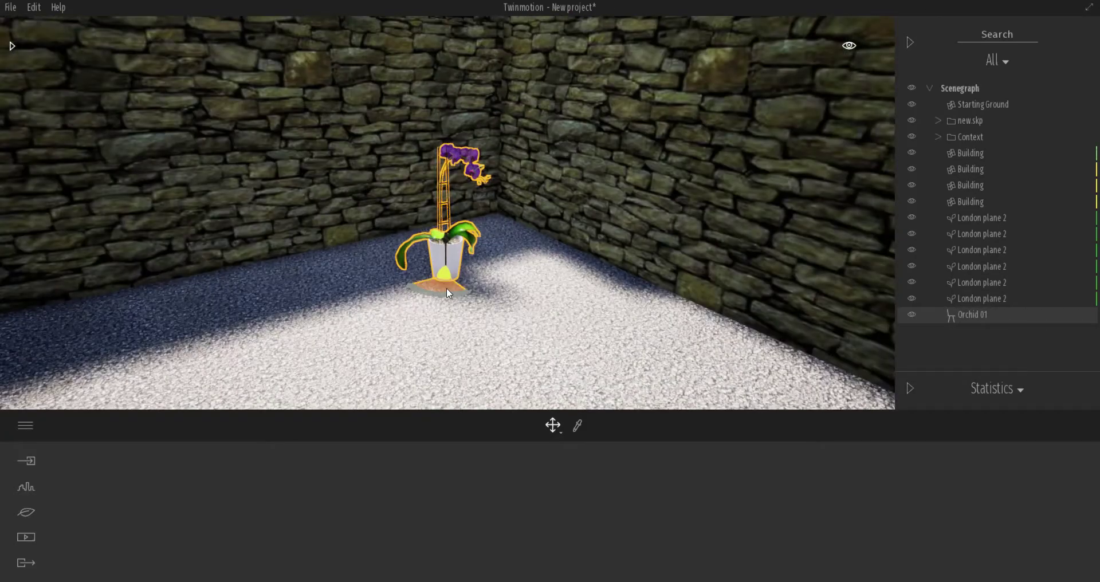
{"action": "scroll", "coordinate": [448, 293], "scroll_direction": "down", "scroll_amount": 8}
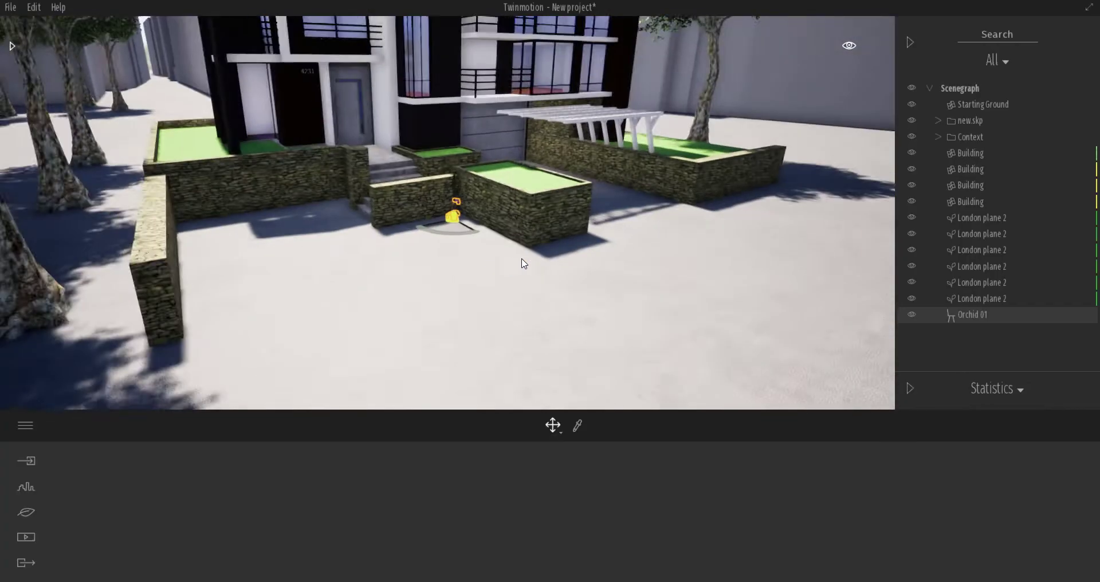
{"action": "middle_click_drag", "start_coordinate": [521, 263], "coordinate": [522, 286], "text": "shift"}
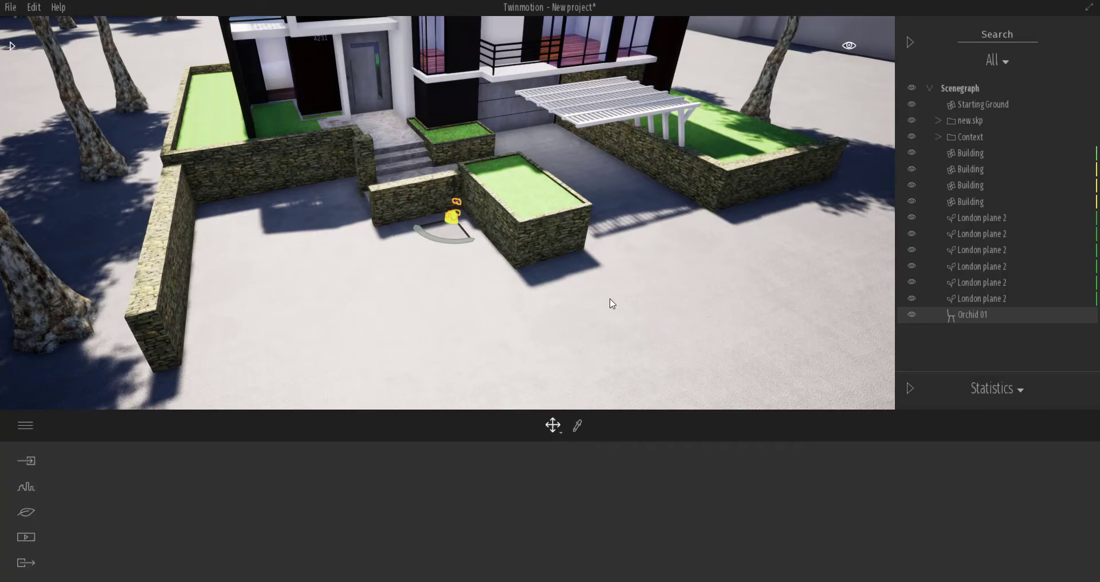
Step: Import the Dude_.obj model from the Dude_ folder in Documents as geometry
{"action": "left_click", "coordinate": [28, 460]}
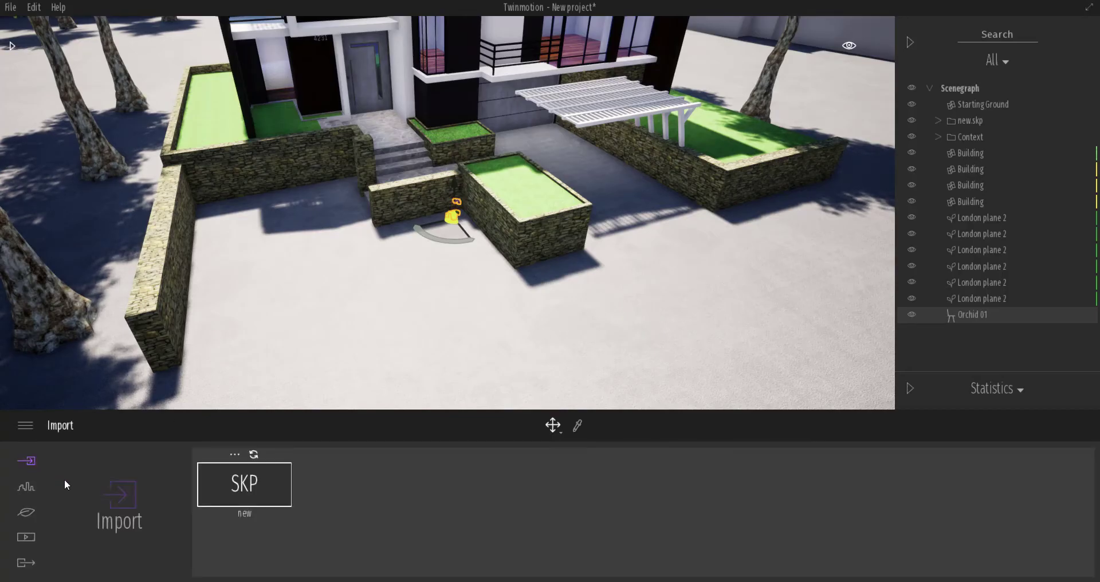
{"action": "left_click", "coordinate": [124, 501]}
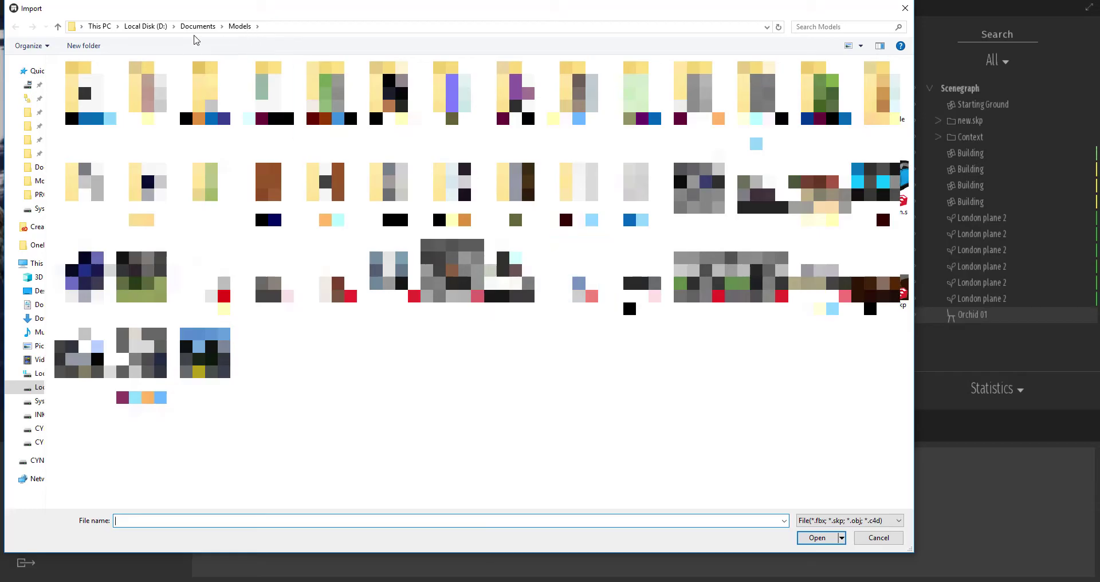
{"action": "left_click", "coordinate": [197, 27]}
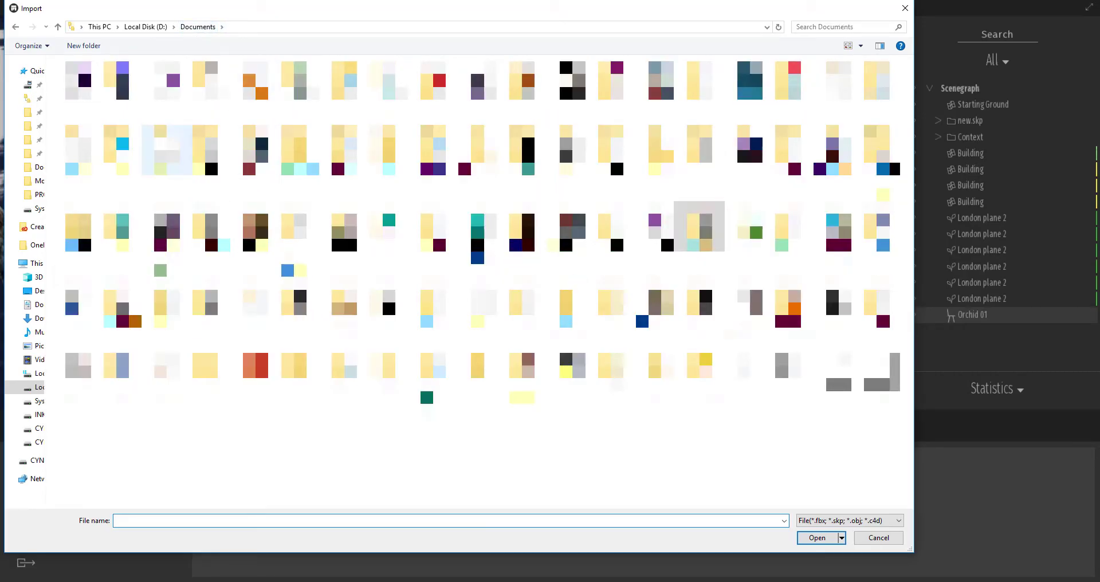
{"action": "double_click", "coordinate": [699, 227]}
{"action": "left_click", "coordinate": [85, 92]}
{"action": "left_click", "coordinate": [832, 543]}
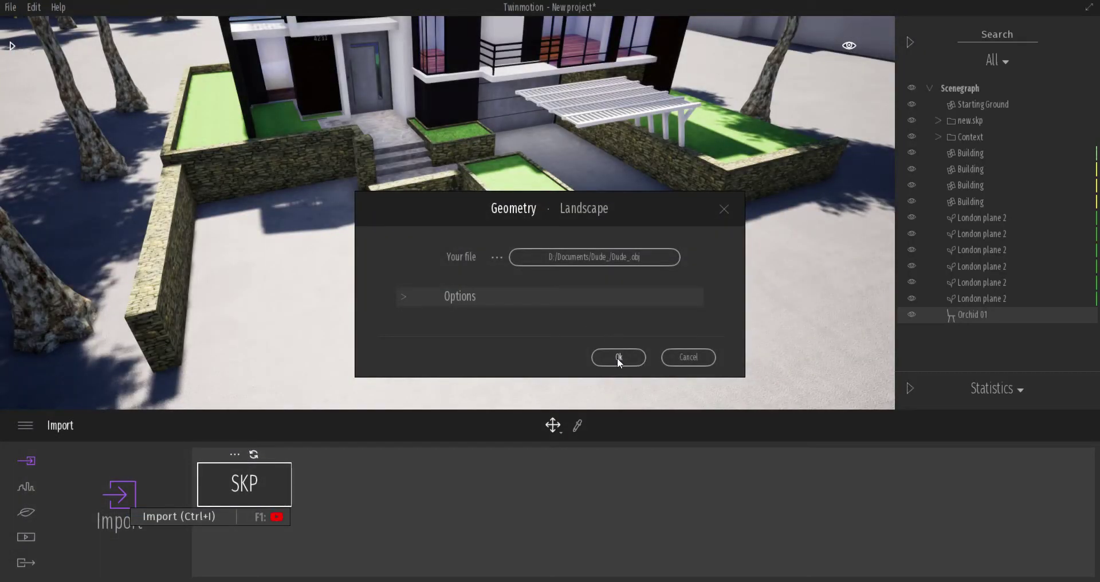
{"action": "left_click", "coordinate": [619, 357]}
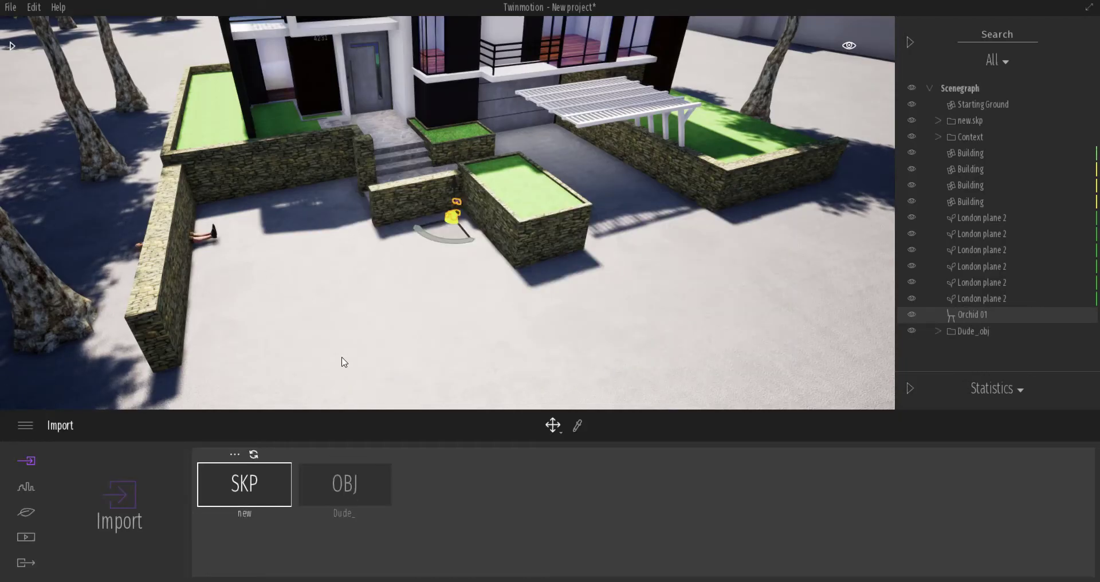
Step: Move the imported Dude_obj figure onto the open ground in front of the planter and rotate it upright
{"action": "left_click", "coordinate": [368, 484]}
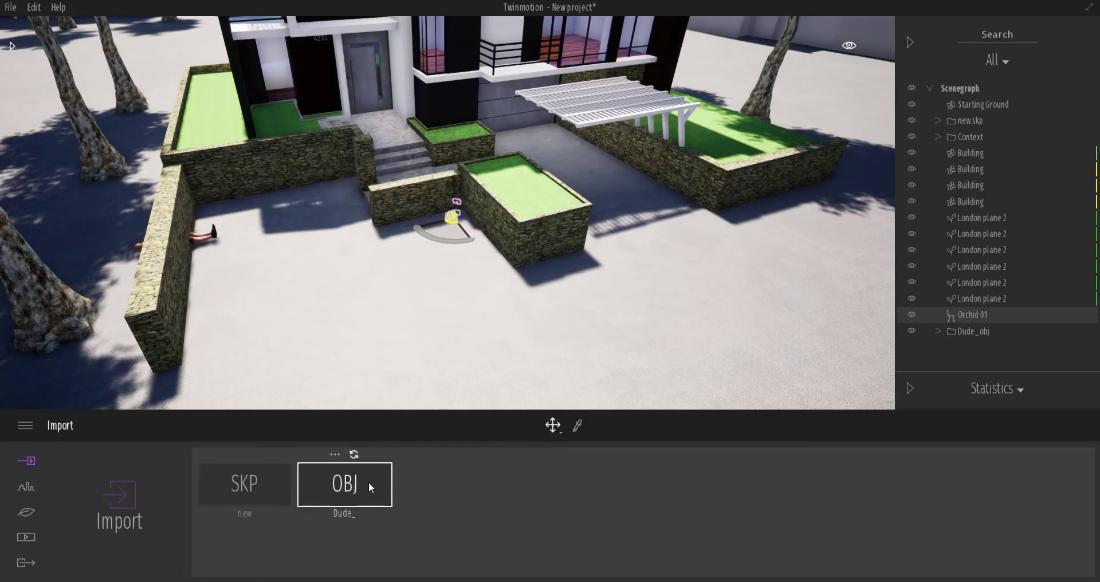
{"action": "left_click", "coordinate": [968, 330]}
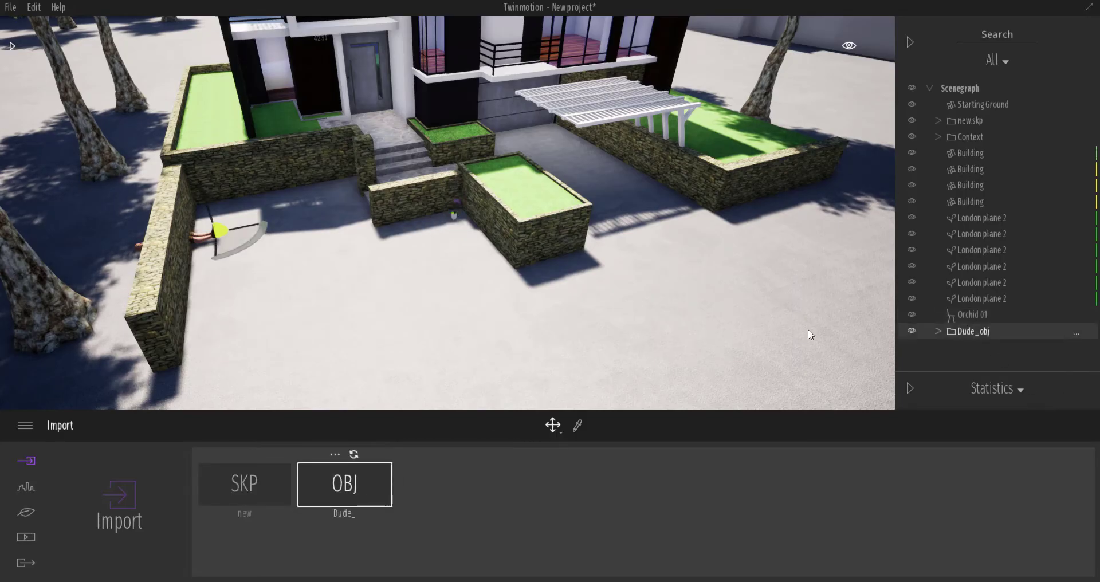
{"action": "left_click_drag", "start_coordinate": [245, 243], "coordinate": [445, 272]}
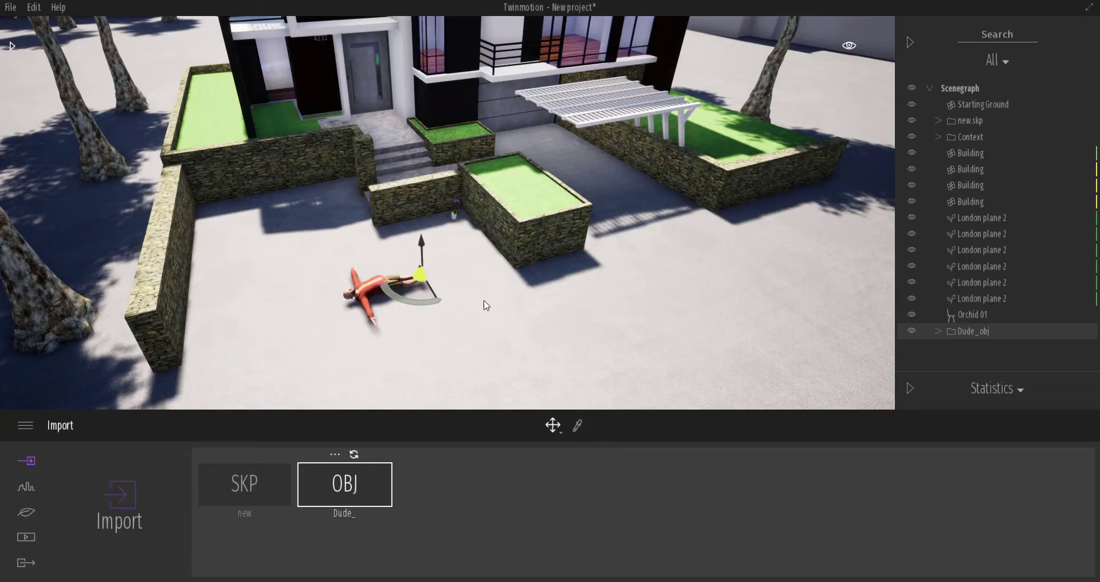
{"action": "left_click_drag", "start_coordinate": [440, 287], "coordinate": [523, 249]}
{"action": "left_click_drag", "start_coordinate": [423, 304], "coordinate": [349, 293]}
Step: Try turning the imported figure horizontally by 18 degrees and back by -18 degrees
{"action": "left_click", "coordinate": [414, 302]}
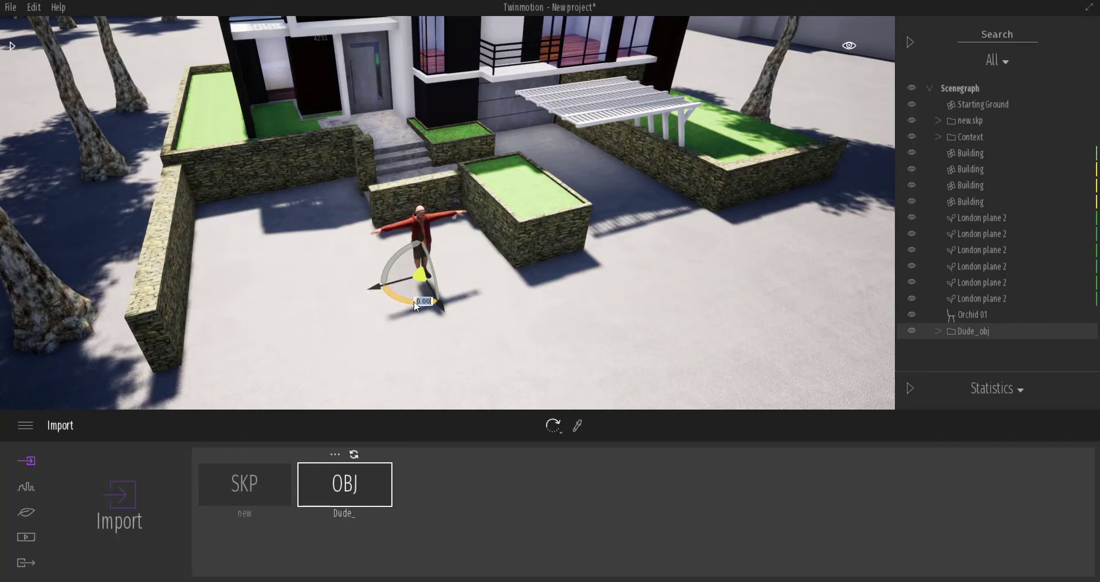
{"action": "type", "text": "18"}
{"action": "key", "text": "Return"}
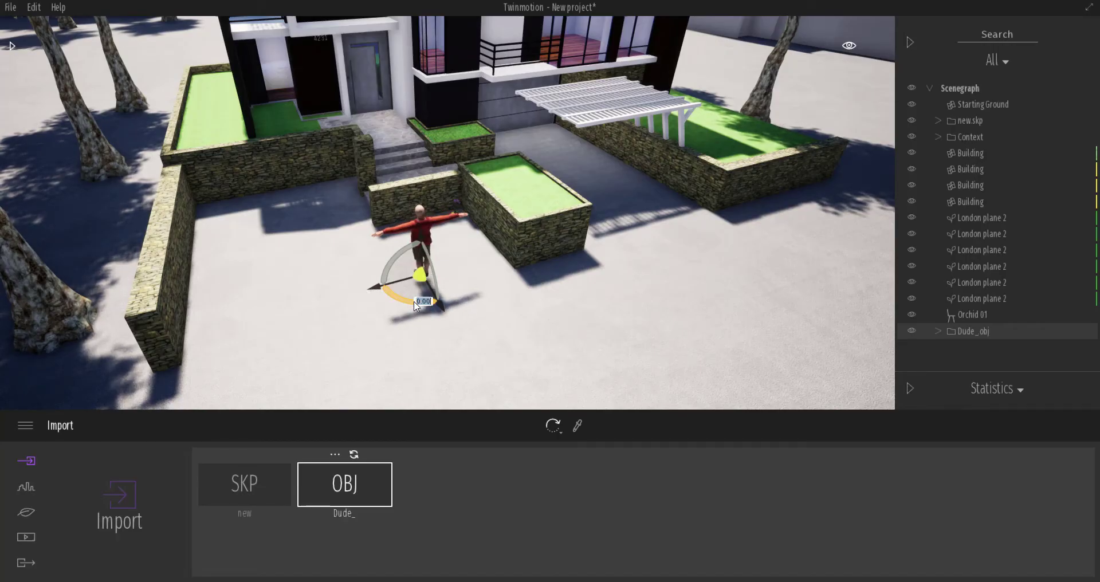
{"action": "key", "text": "BackSpace"}
{"action": "type", "text": "-18"}
{"action": "key", "text": "Return"}
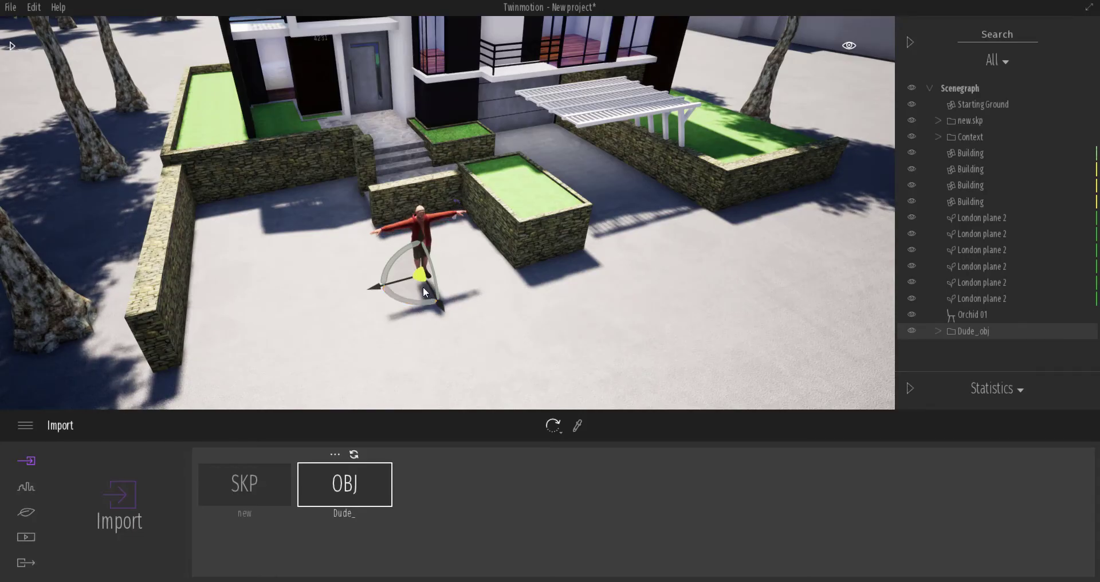
Step: Move the imported figure onto the raised grass planter in front of the house and adjust its height to stand on the grass
{"action": "middle_click_drag", "start_coordinate": [536, 309], "coordinate": [536, 235], "text": "shift"}
{"action": "left_click_drag", "start_coordinate": [416, 293], "coordinate": [544, 267]}
{"action": "left_click_drag", "start_coordinate": [551, 212], "coordinate": [552, 171]}
{"action": "scroll", "coordinate": [574, 210], "scroll_direction": "up", "scroll_amount": 3}
{"action": "scroll", "coordinate": [573, 211], "scroll_direction": "up", "scroll_amount": 2}
{"action": "middle_click_drag", "start_coordinate": [729, 226], "coordinate": [690, 214]}
{"action": "scroll", "coordinate": [690, 215], "scroll_direction": "up", "scroll_amount": 4}
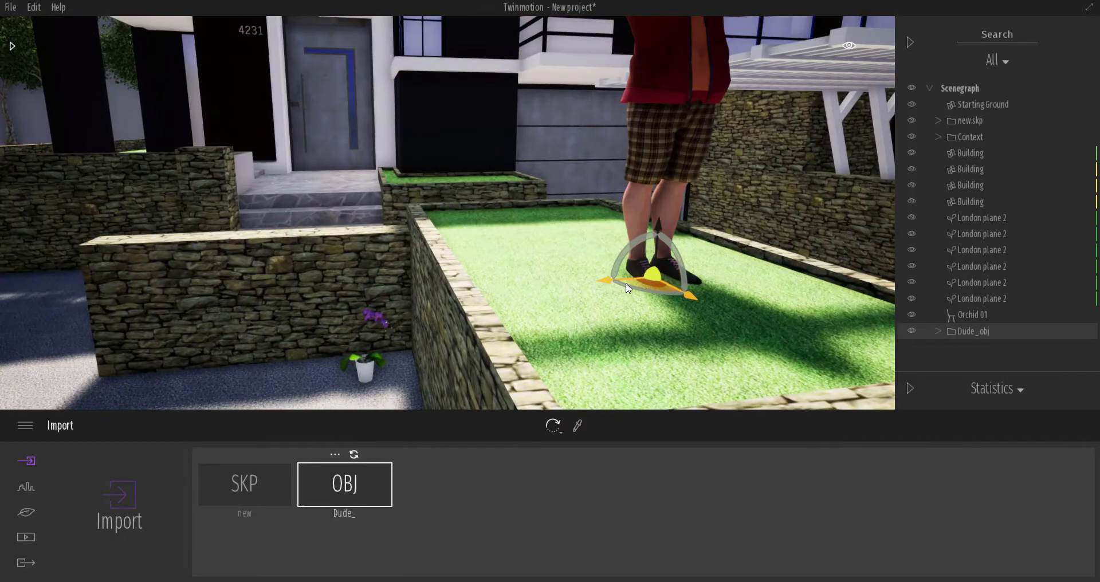
{"action": "left_click_drag", "start_coordinate": [666, 249], "coordinate": [654, 213]}
{"action": "mouse_move", "coordinate": [576, 281]}
{"action": "middle_mouse_down", "text": "shift"}
{"action": "mouse_move", "coordinate": [705, 269]}
{"action": "mouse_move", "coordinate": [577, 282]}
{"action": "middle_mouse_up", "text": "shift"}
{"action": "right_click_drag", "start_coordinate": [577, 282], "coordinate": [493, 226]}
{"action": "middle_click_drag", "start_coordinate": [492, 227], "coordinate": [558, 220], "text": "shift"}
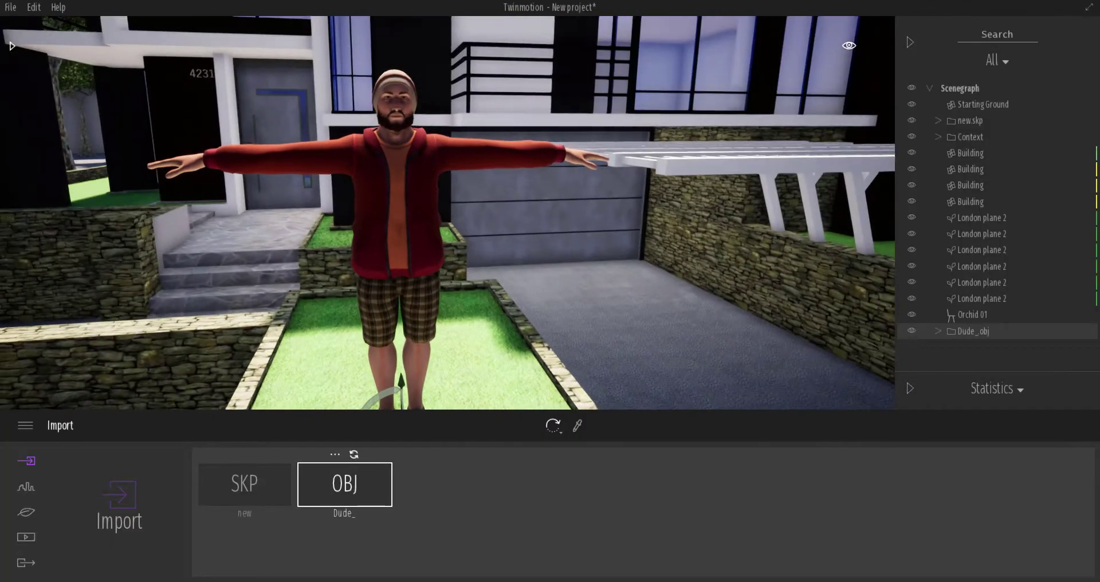
Step: Examine the imported figure's clothing, face and shading up close from the front and side
{"action": "left_click", "coordinate": [417, 208]}
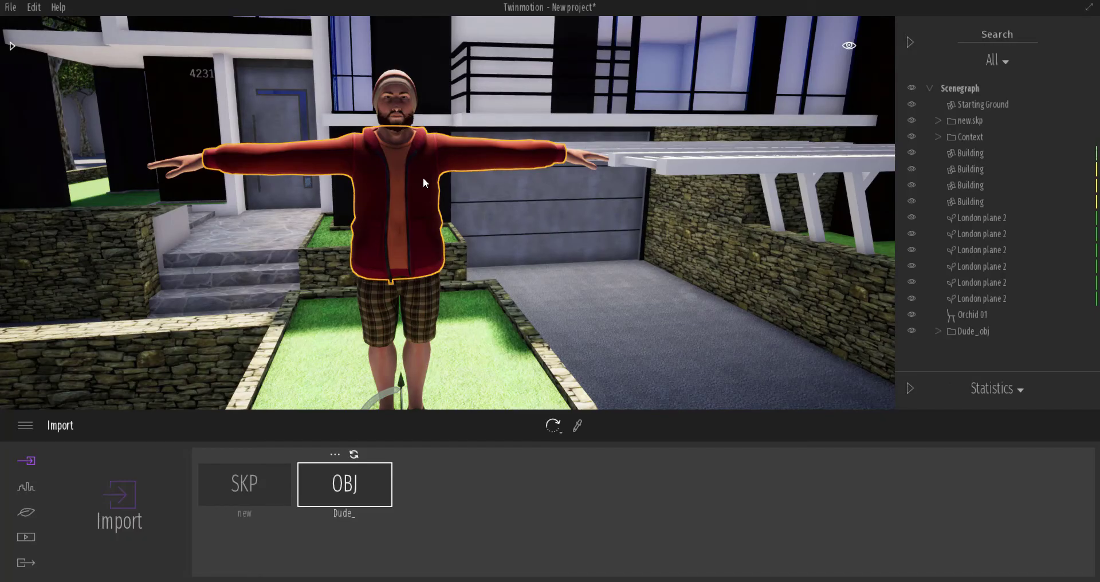
{"action": "scroll", "coordinate": [423, 178], "scroll_direction": "down", "scroll_amount": 2}
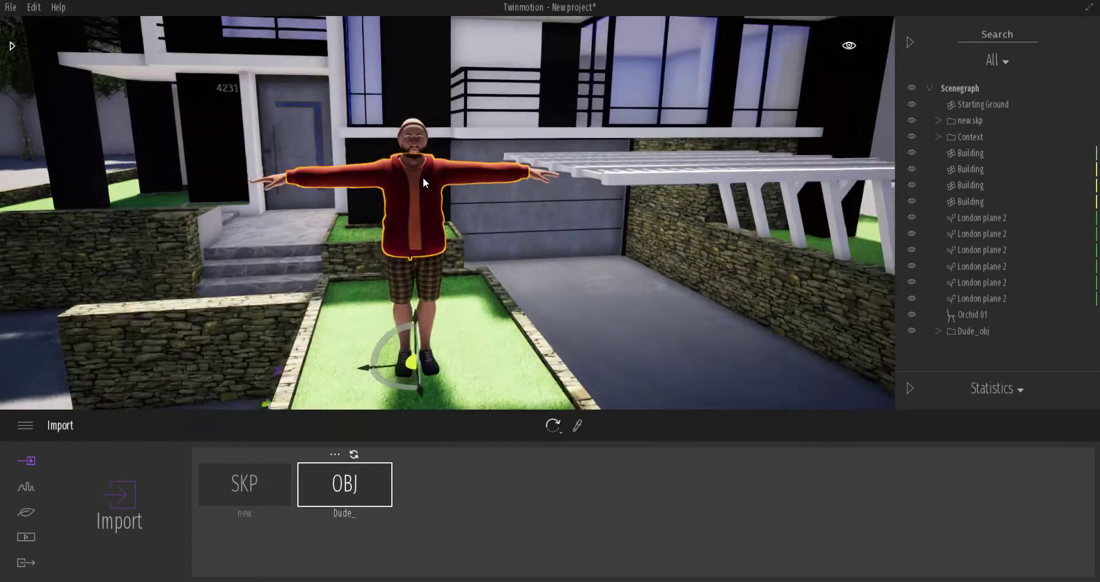
{"action": "scroll", "coordinate": [422, 177], "scroll_direction": "up", "scroll_amount": 1}
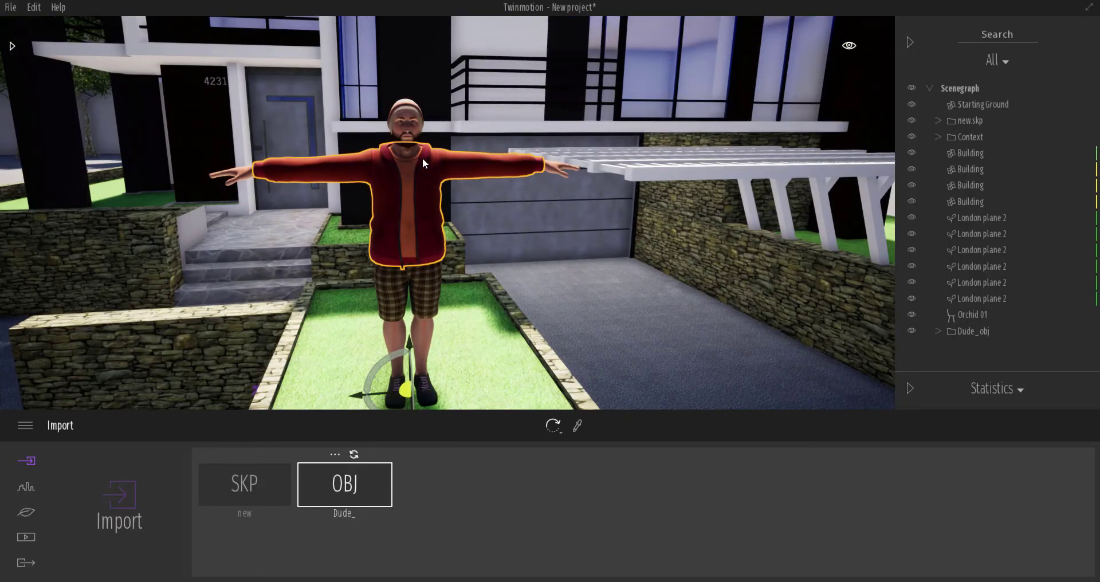
{"action": "scroll", "coordinate": [426, 162], "scroll_direction": "up", "scroll_amount": 4}
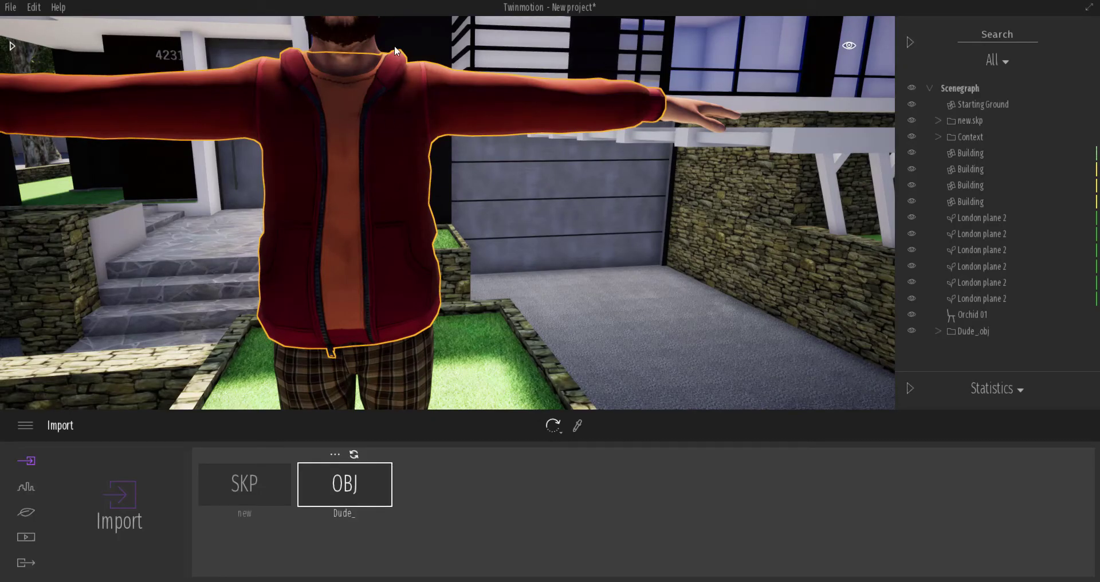
{"action": "scroll", "coordinate": [395, 137], "scroll_direction": "down", "scroll_amount": 2}
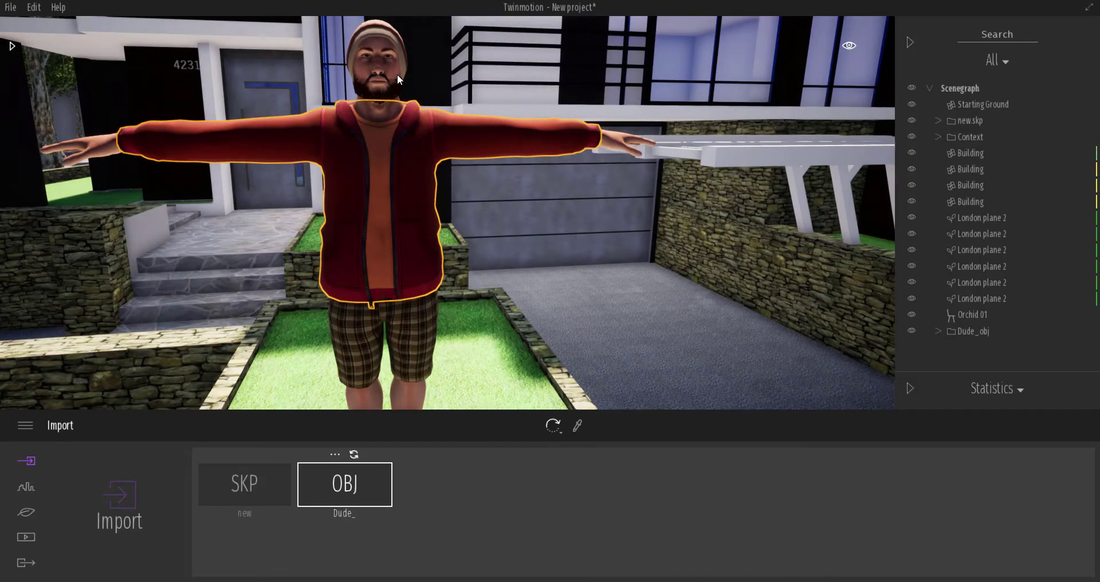
{"action": "scroll", "coordinate": [408, 242], "scroll_direction": "down", "scroll_amount": 2}
{"action": "middle_click_drag", "start_coordinate": [436, 267], "coordinate": [345, 122], "text": "shift"}
{"action": "scroll", "coordinate": [401, 154], "scroll_direction": "up", "scroll_amount": 2}
{"action": "scroll", "coordinate": [345, 122], "scroll_direction": "down", "scroll_amount": 3}
{"action": "scroll", "coordinate": [394, 143], "scroll_direction": "up", "scroll_amount": 3}
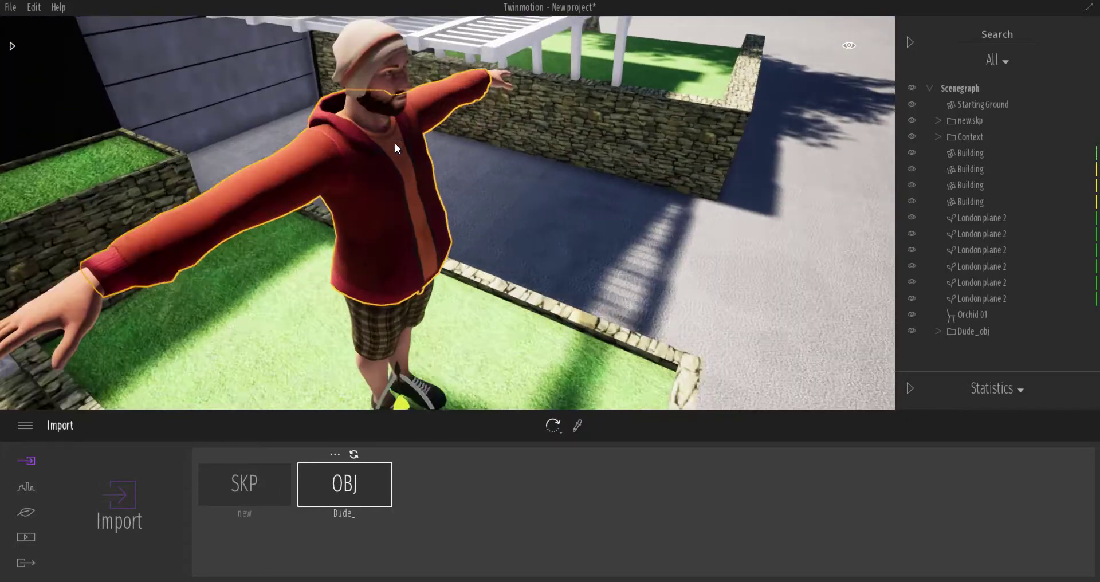
{"action": "scroll", "coordinate": [455, 166], "scroll_direction": "down", "scroll_amount": 3}
{"action": "middle_click_drag", "start_coordinate": [507, 185], "coordinate": [545, 195], "text": "shift"}
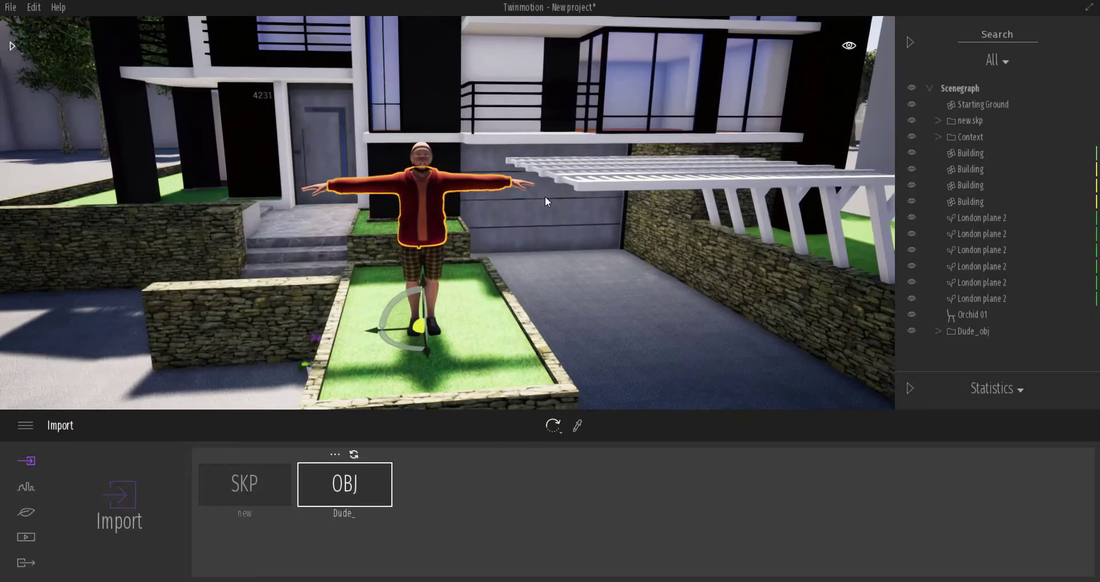
{"action": "scroll", "coordinate": [545, 202], "scroll_direction": "down", "scroll_amount": 2}
{"action": "scroll", "coordinate": [546, 207], "scroll_direction": "down", "scroll_amount": 2}
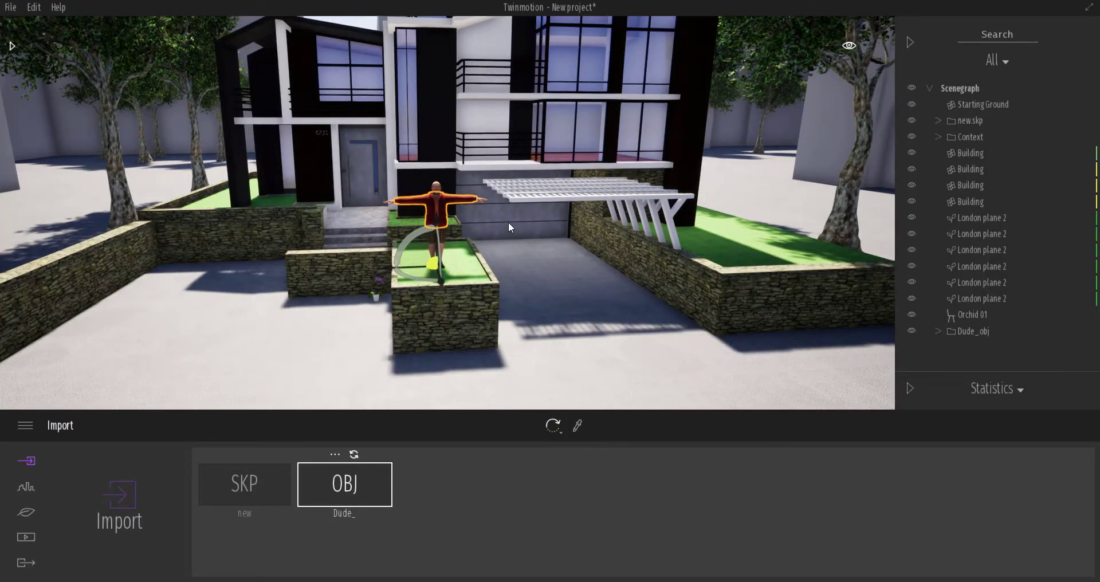
Step: Frame the whole house front with the surrounding trees, stone walls and the figure on the planter
{"action": "left_click", "coordinate": [33, 517]}
{"action": "middle_click_drag", "start_coordinate": [489, 256], "coordinate": [579, 240], "text": "shift"}
{"action": "middle_click_drag", "start_coordinate": [441, 229], "coordinate": [292, 278]}
{"action": "scroll", "coordinate": [489, 241], "scroll_direction": "down", "scroll_amount": 2}
{"action": "middle_click_drag", "start_coordinate": [489, 241], "coordinate": [347, 227], "text": "shift"}
{"action": "middle_click_drag", "start_coordinate": [570, 277], "coordinate": [579, 284], "text": "shift"}
{"action": "scroll", "coordinate": [577, 285], "scroll_direction": "down", "scroll_amount": 3}
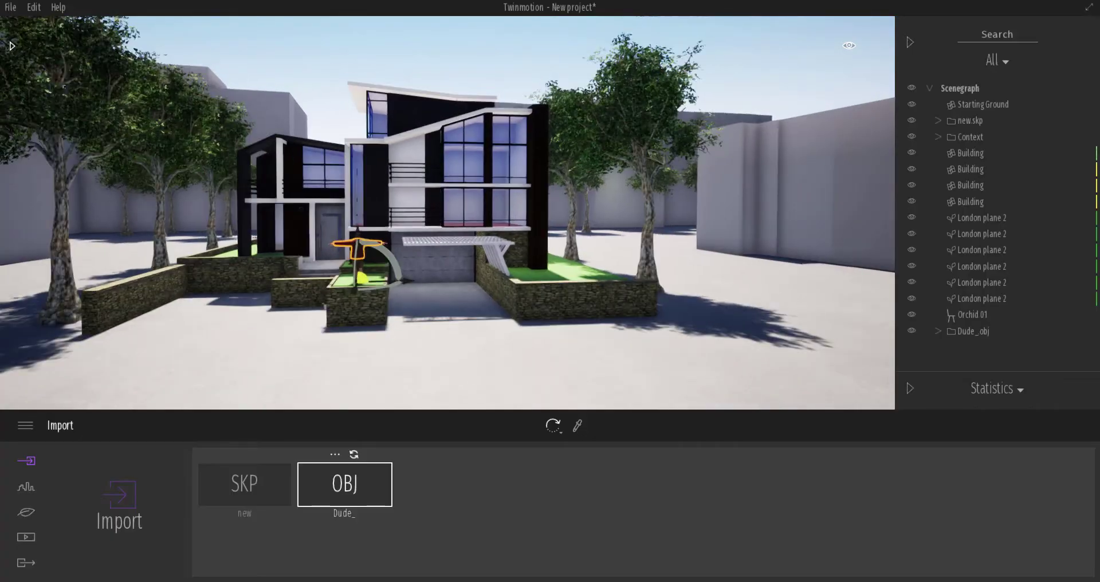
{"action": "scroll", "coordinate": [518, 315], "scroll_direction": "up", "scroll_amount": 5}
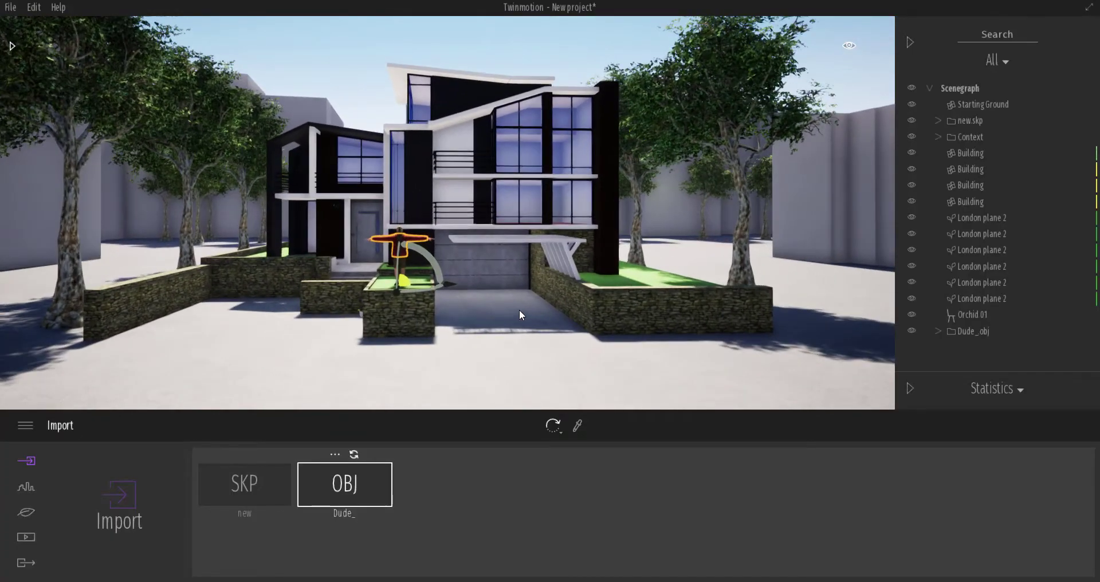
{"action": "left_click_drag", "start_coordinate": [521, 342], "coordinate": [544, 310]}
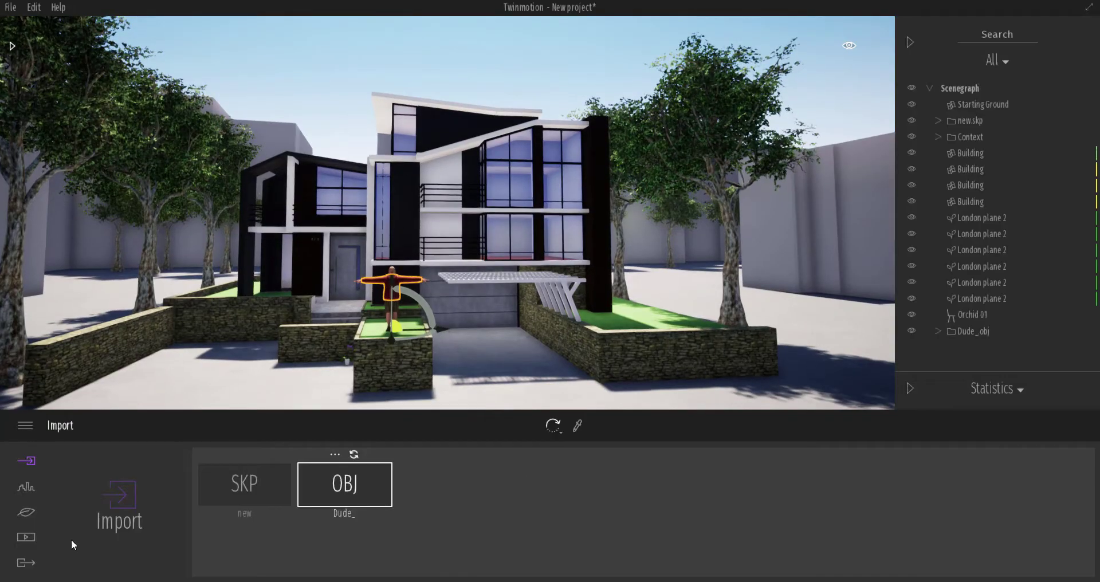
Step: Shift the weather from a clear sky towards light clouds
{"action": "left_click", "coordinate": [26, 488]}
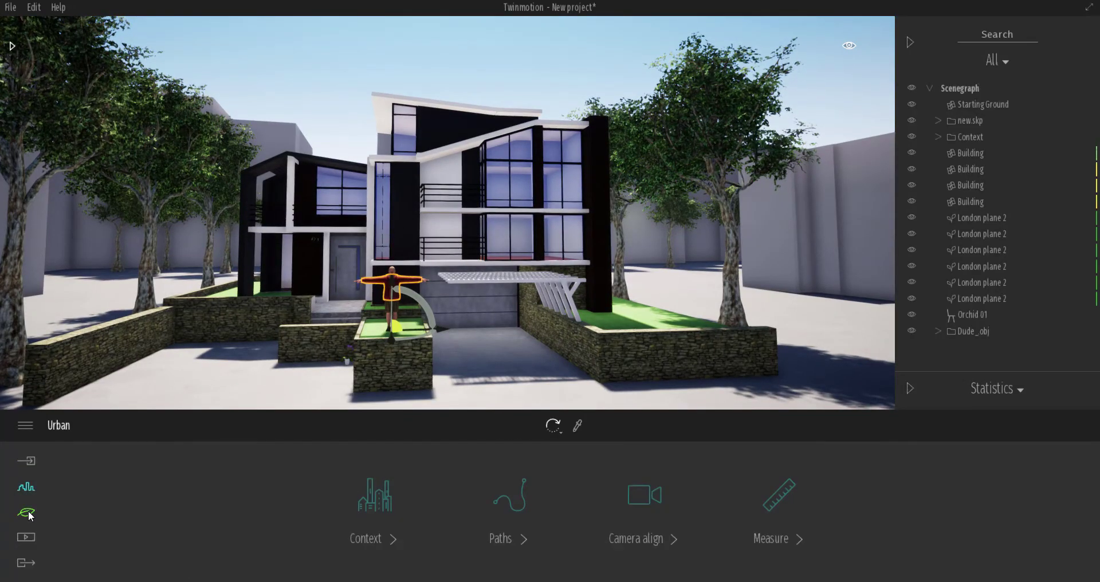
{"action": "left_click", "coordinate": [30, 514]}
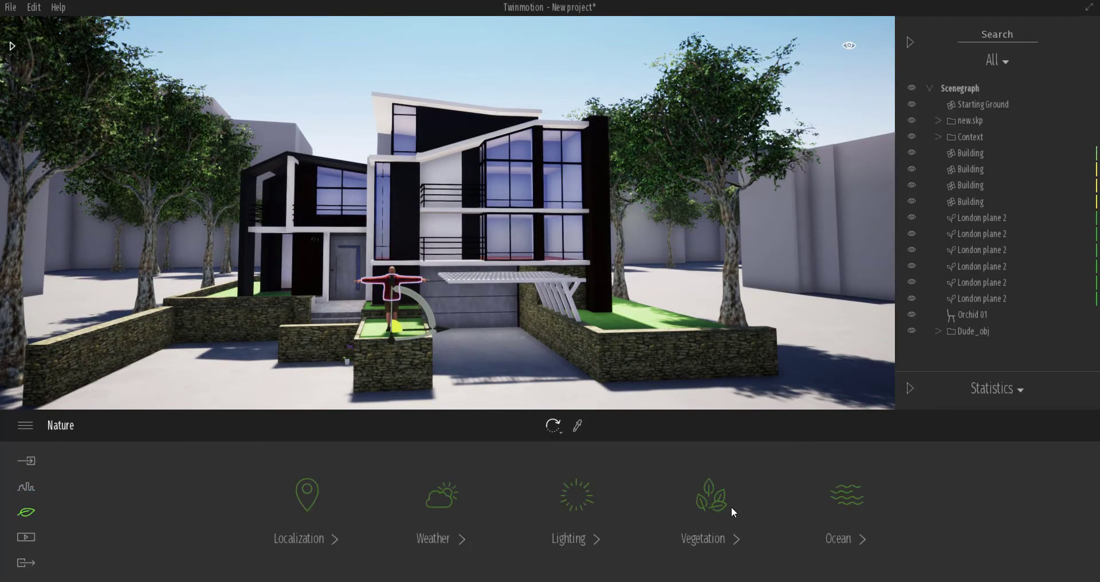
{"action": "left_click", "coordinate": [429, 505]}
{"action": "left_click_drag", "start_coordinate": [135, 477], "coordinate": [235, 463]}
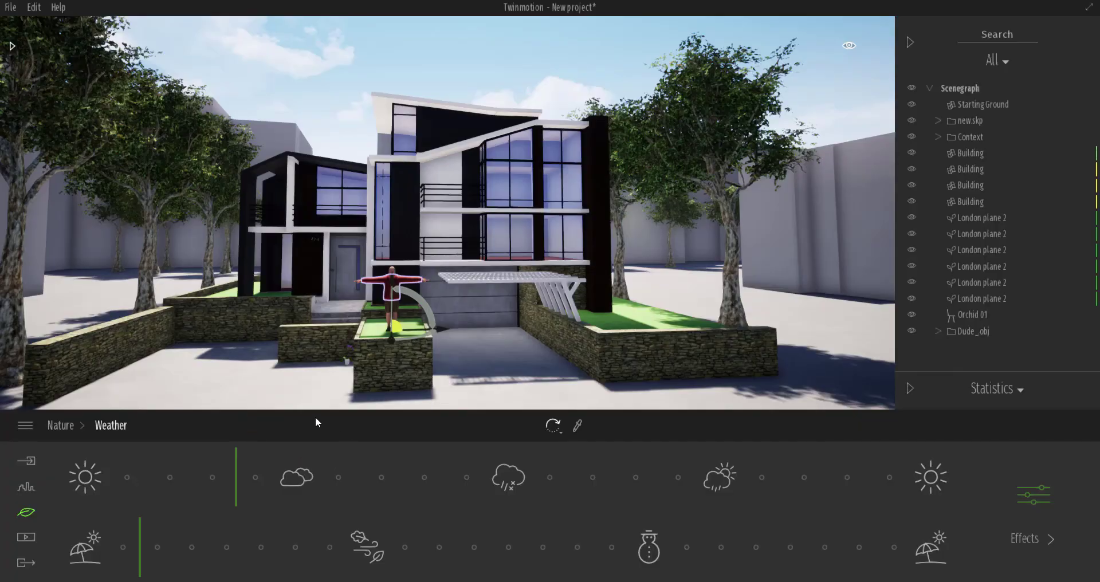
Step: Create a still image of the current view of the house front
{"action": "left_click", "coordinate": [26, 537]}
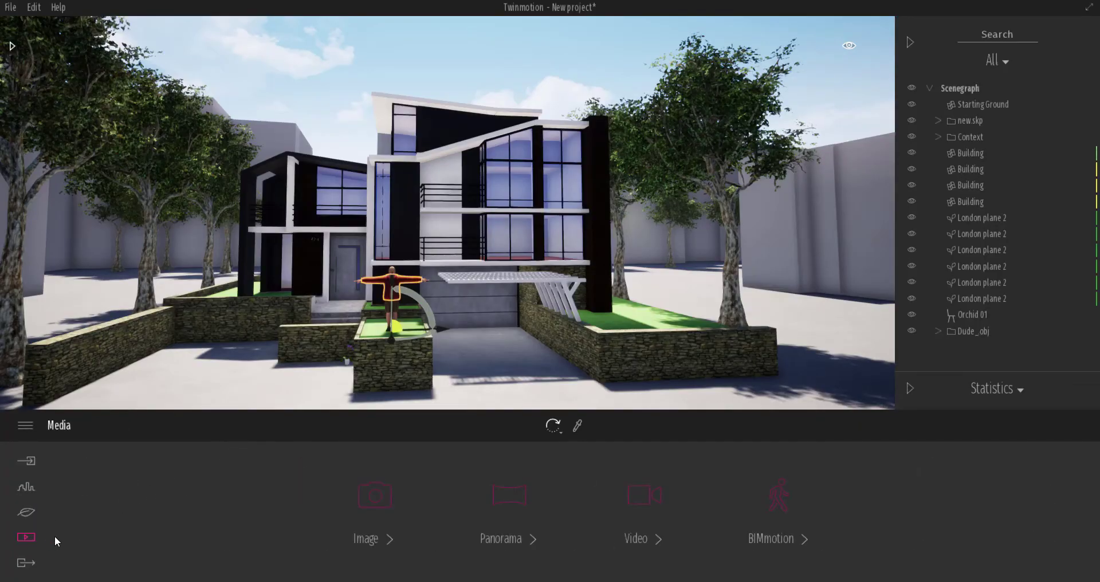
{"action": "left_click", "coordinate": [379, 494]}
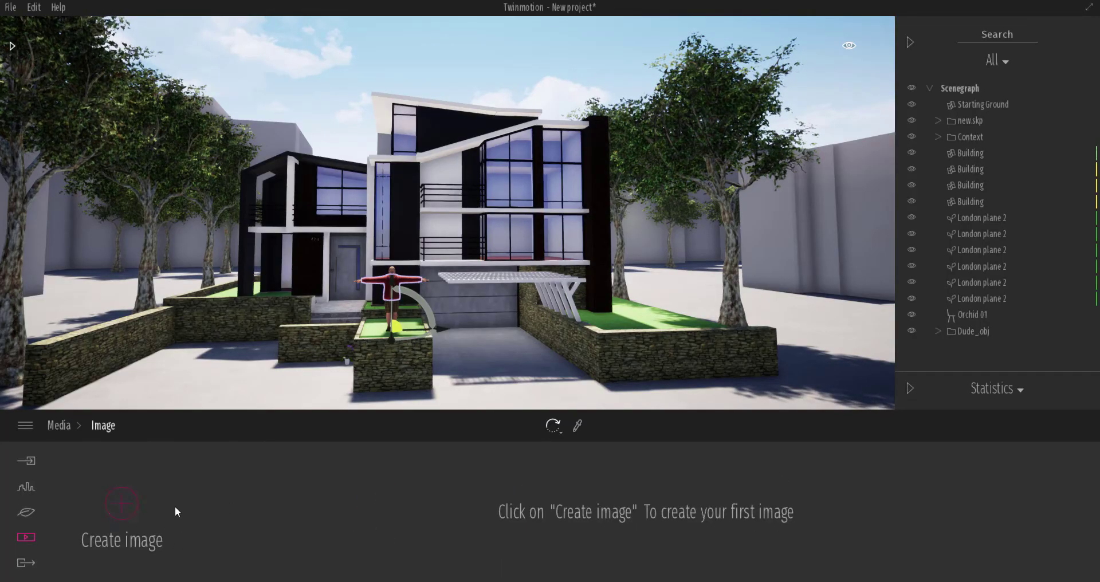
{"action": "left_click", "coordinate": [121, 505]}
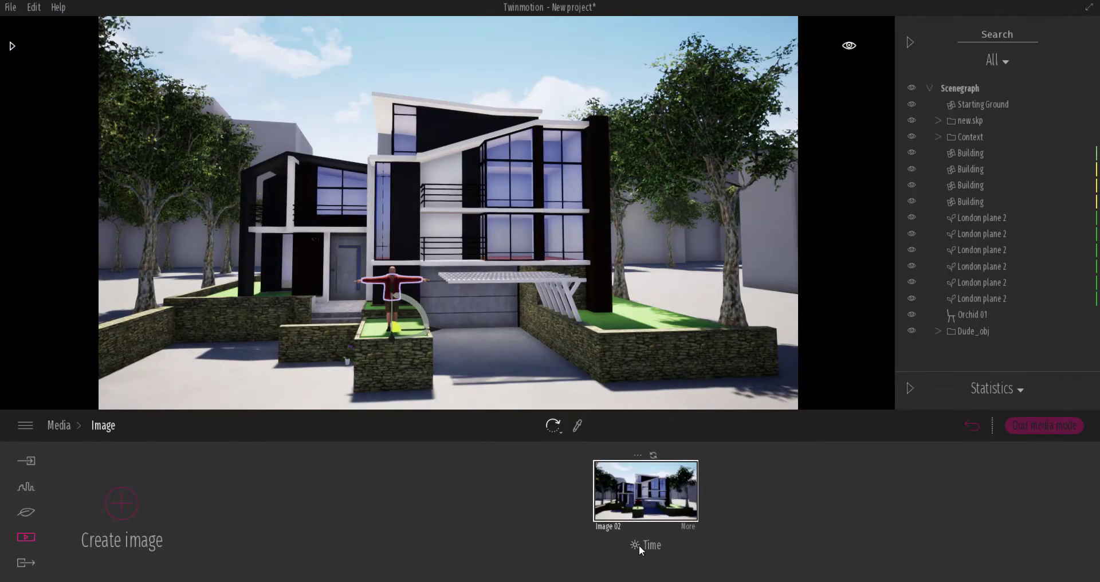
{"action": "left_click", "coordinate": [640, 456]}
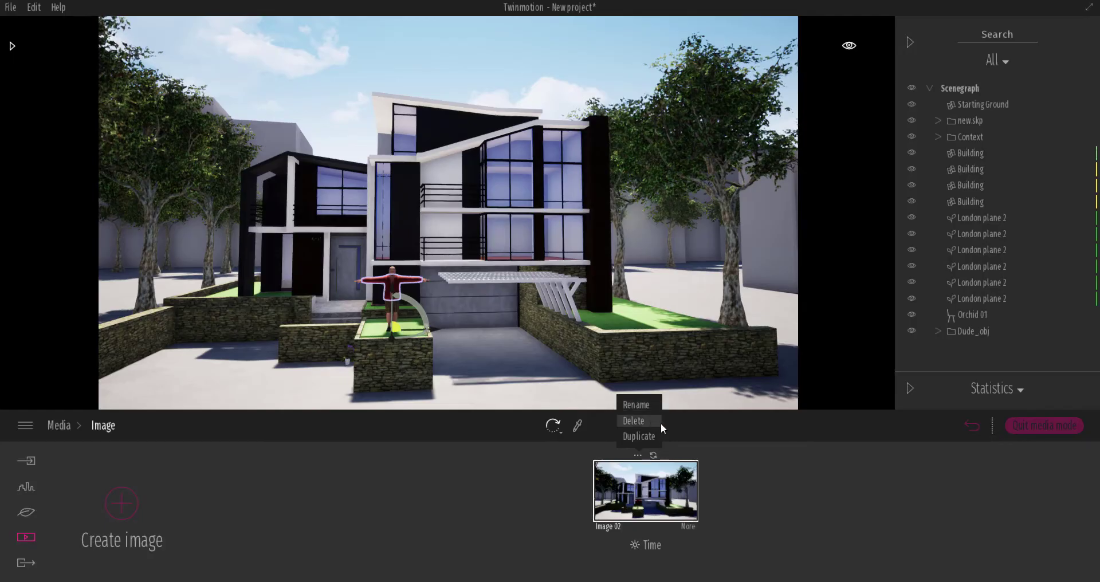
{"action": "left_click", "coordinate": [640, 456]}
Step: Turn on perspective correction in the new image's camera settings
{"action": "left_click", "coordinate": [690, 526]}
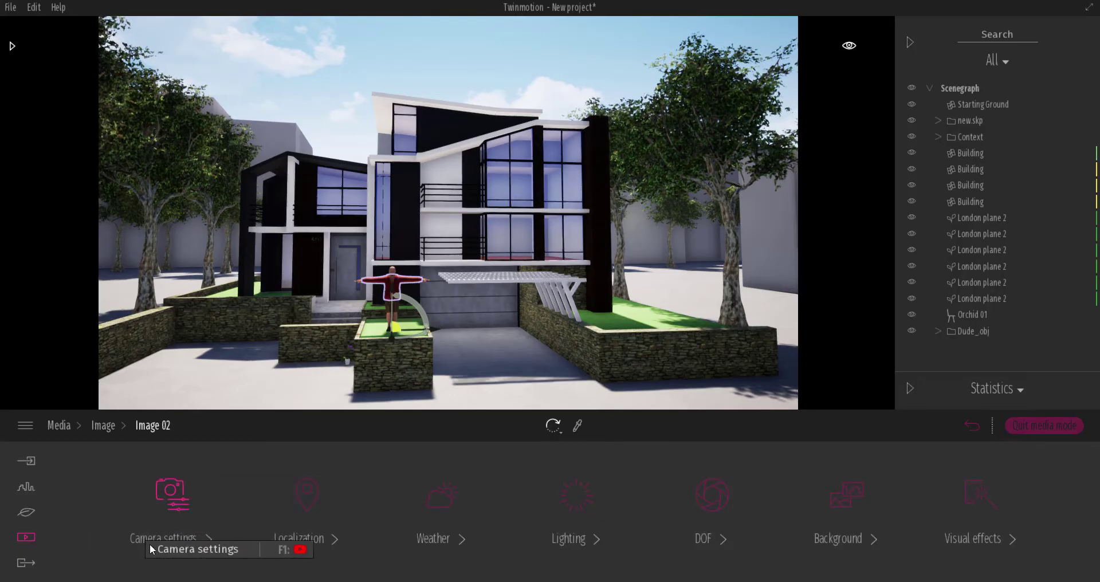
{"action": "left_click", "coordinate": [176, 498]}
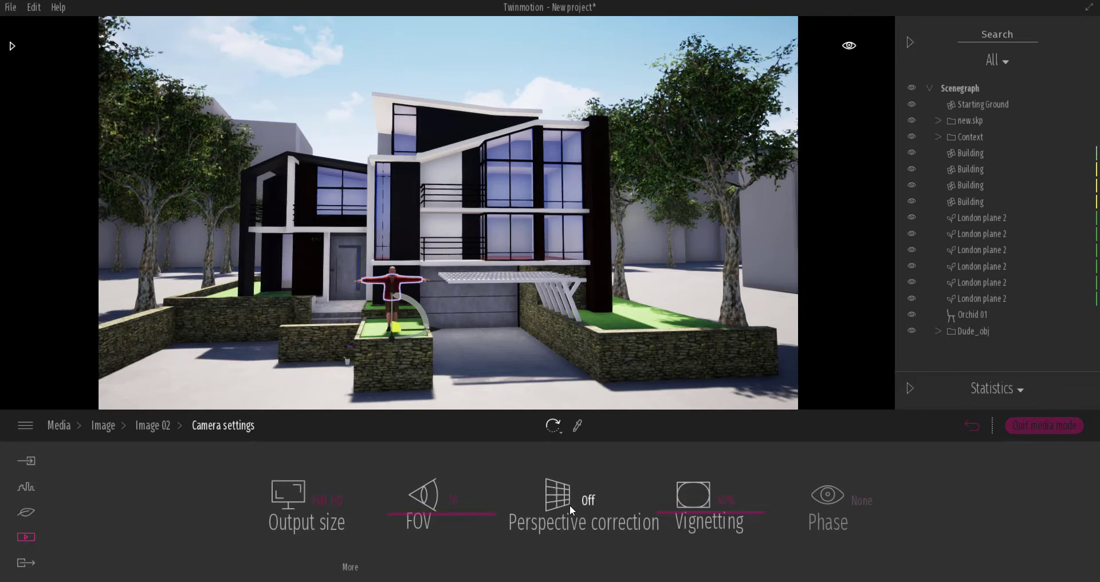
{"action": "left_click", "coordinate": [584, 501]}
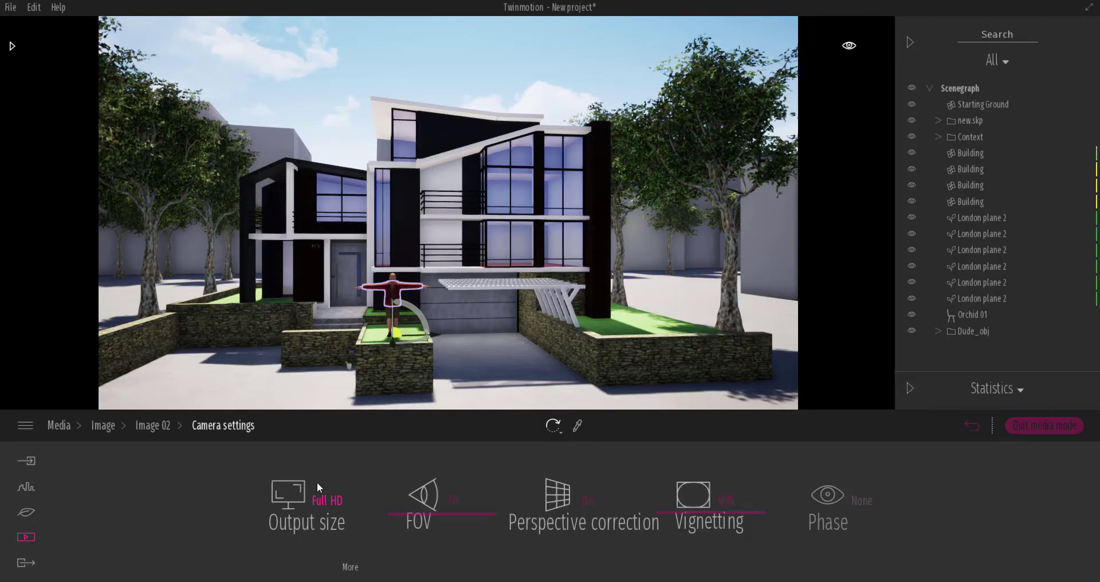
Step: Set the image's output size to a portrait format, 1080 wide and 1920 high
{"action": "left_click", "coordinate": [349, 568]}
{"action": "left_click", "coordinate": [526, 500]}
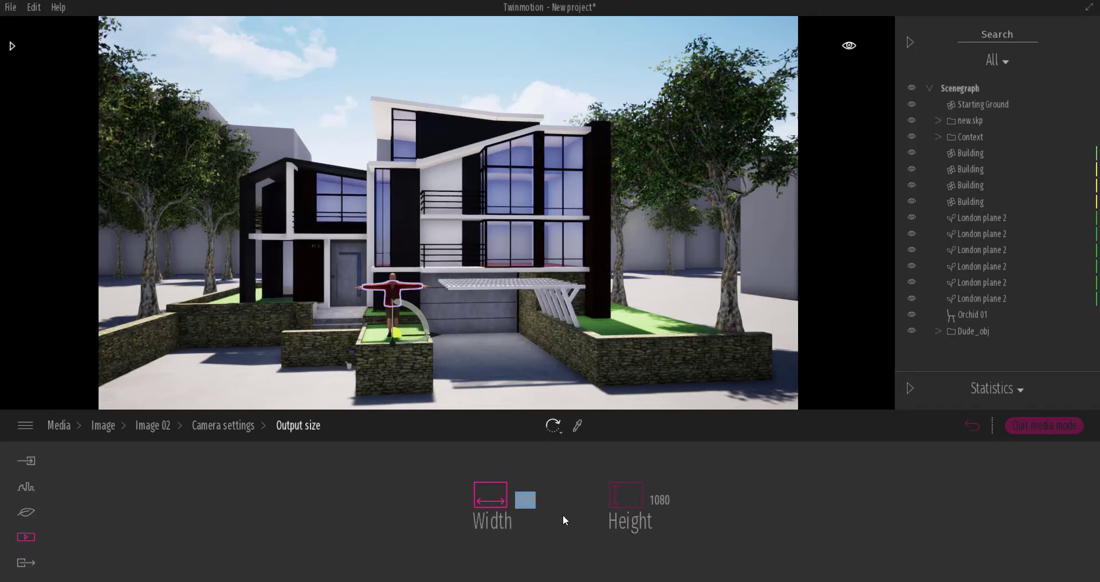
{"action": "left_click", "coordinate": [659, 500]}
{"action": "left_click", "coordinate": [526, 500]}
{"action": "type", "text": "1080"}
{"action": "key", "text": "Return"}
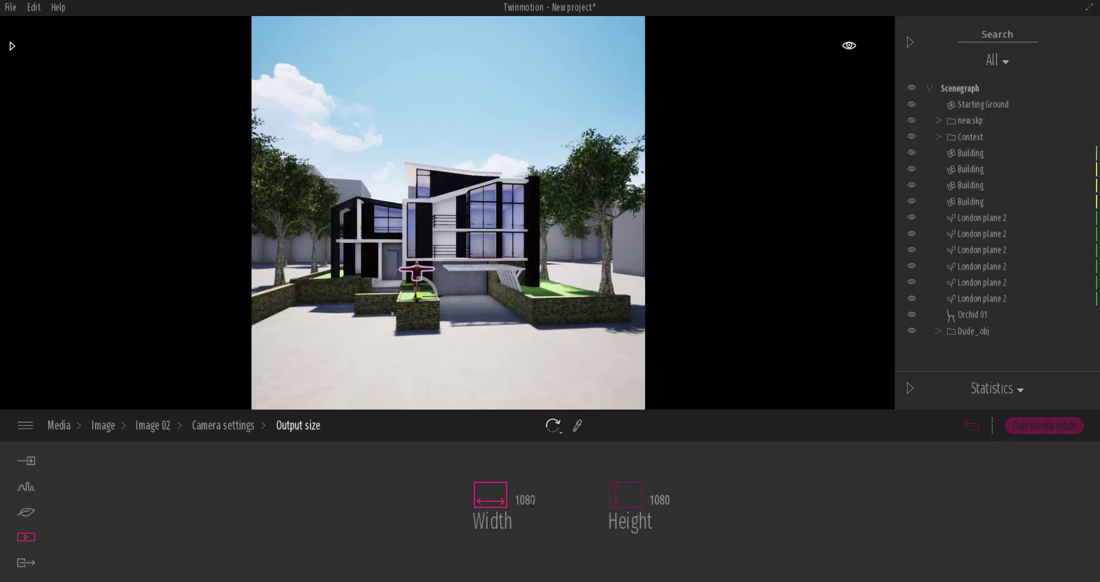
{"action": "left_click", "coordinate": [664, 500]}
{"action": "type", "text": "1920"}
{"action": "key", "text": "Return"}
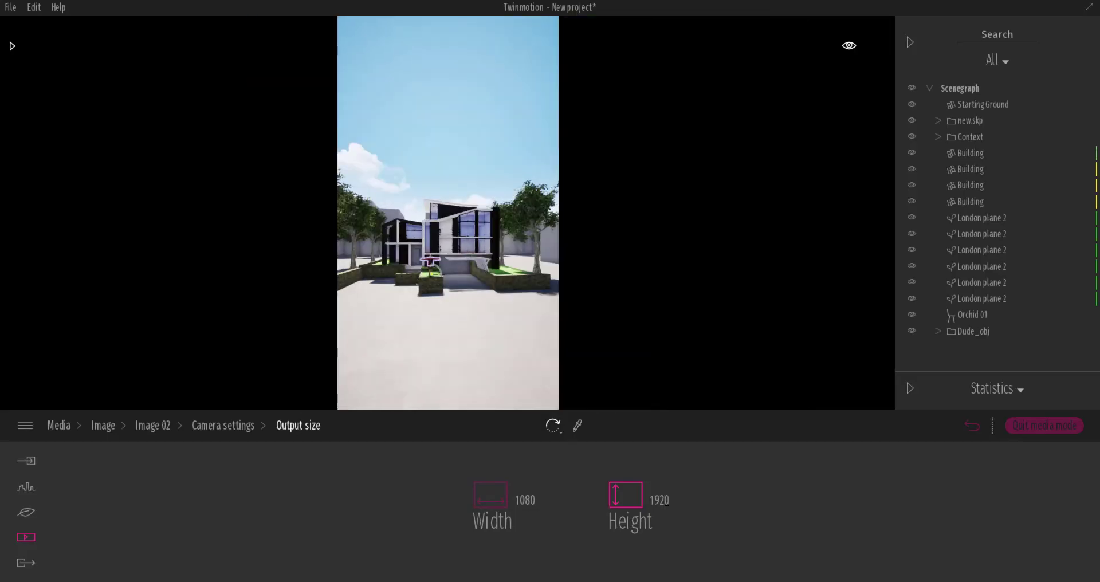
Step: Set the image's output size back to landscape, 1920 wide and 1080 high
{"action": "left_click", "coordinate": [530, 498]}
{"action": "type", "text": "1920"}
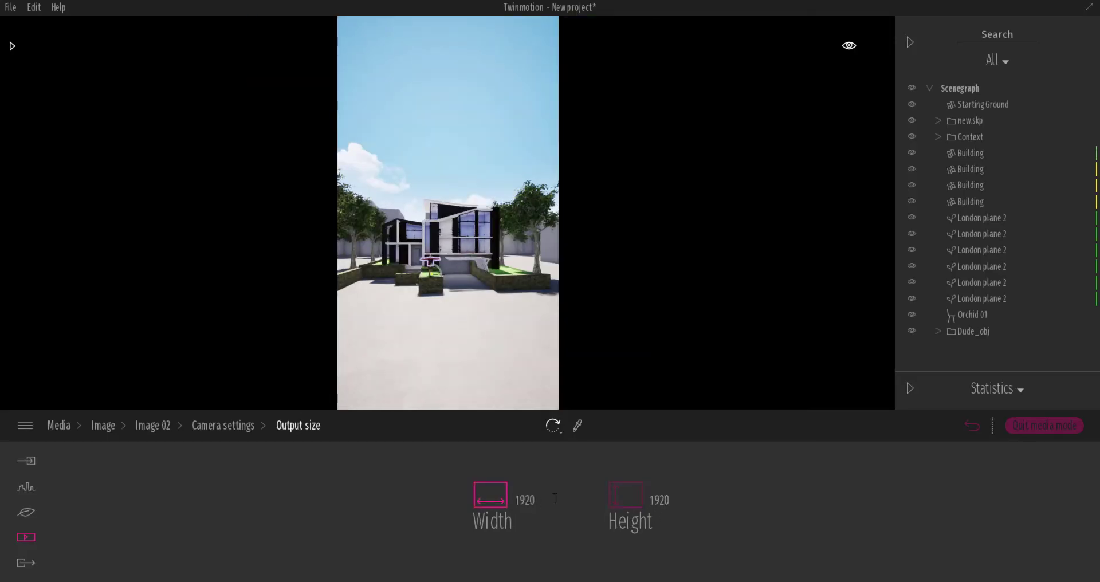
{"action": "left_click", "coordinate": [658, 500]}
{"action": "type", "text": "1080"}
{"action": "key", "text": "Return"}
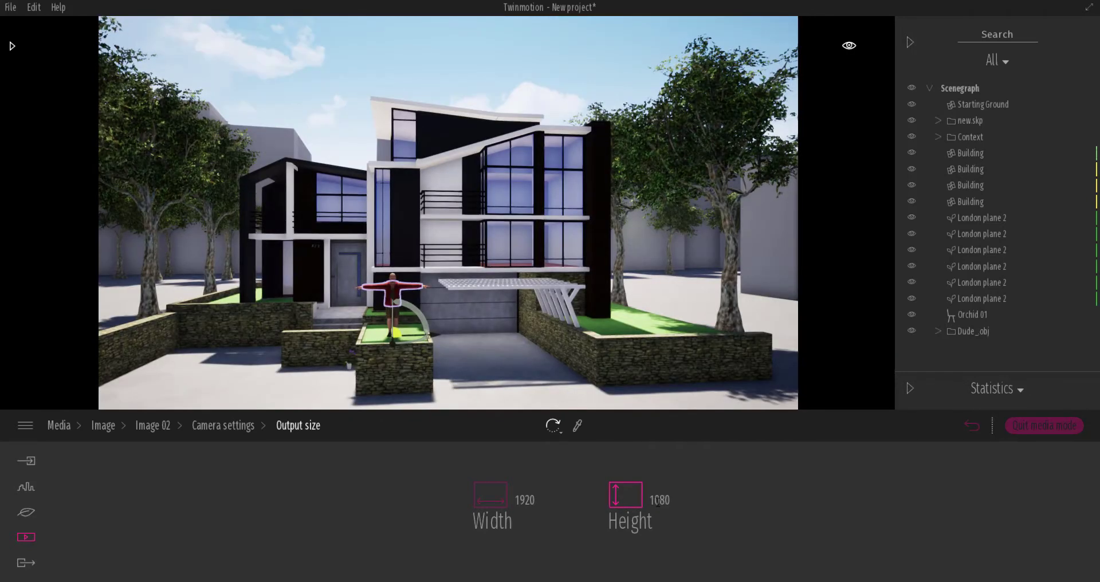
{"action": "left_click", "coordinate": [226, 424]}
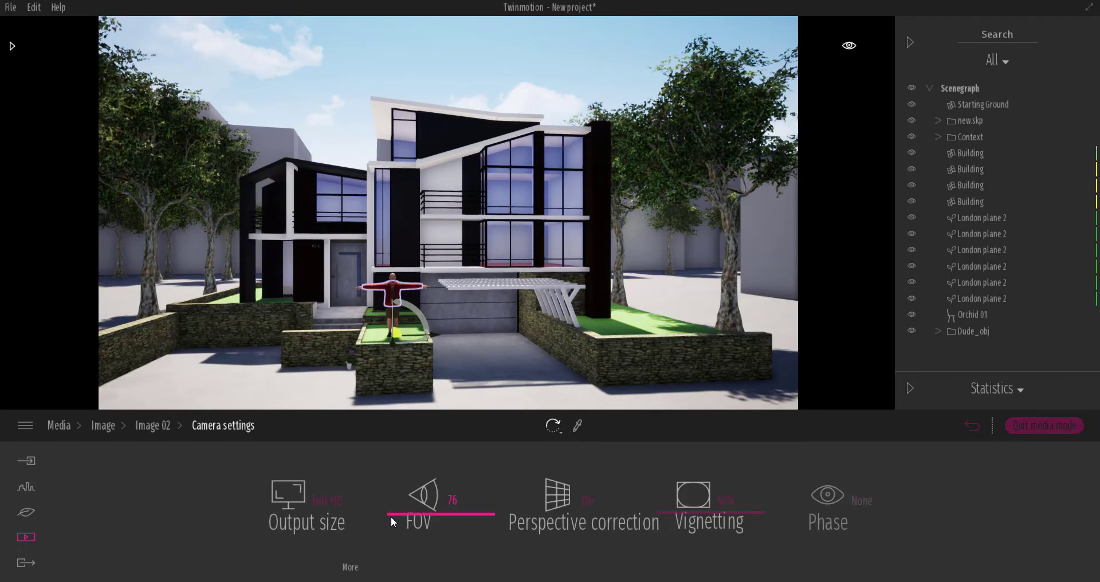
Step: Set the image's field of view to 50 and pull the camera back to fit the house front
{"action": "left_click", "coordinate": [462, 500]}
{"action": "type", "text": "50"}
{"action": "key", "text": "Return"}
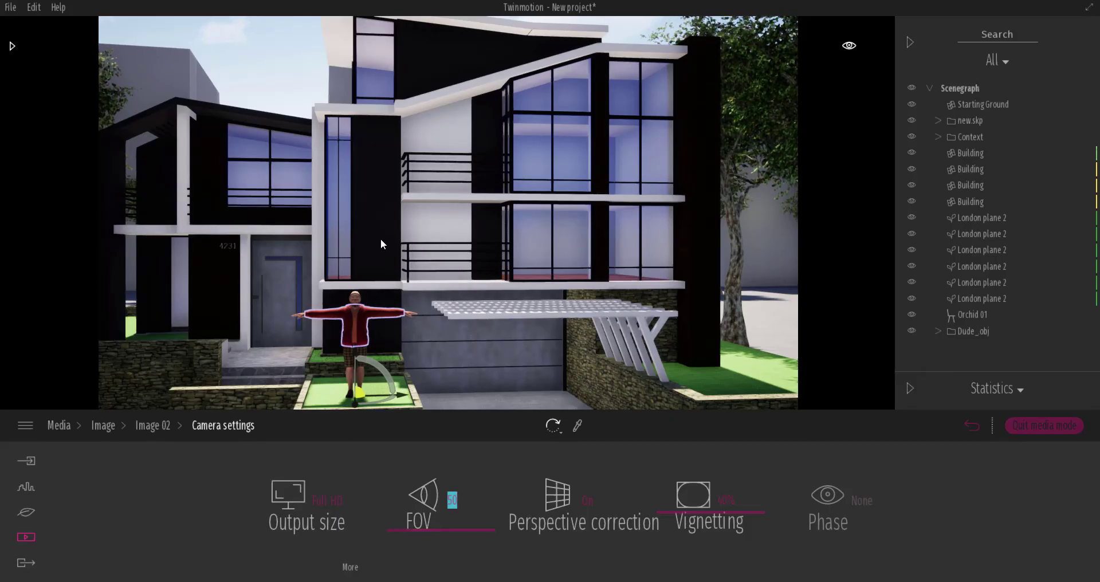
{"action": "scroll", "coordinate": [381, 240], "scroll_direction": "down", "scroll_amount": 3}
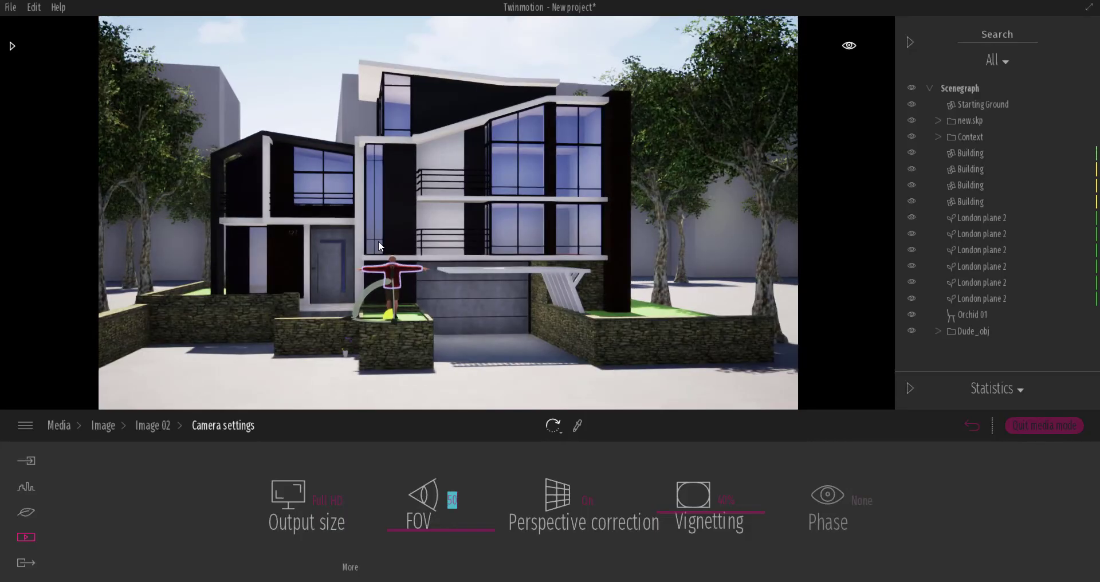
{"action": "middle_click_drag", "start_coordinate": [453, 233], "coordinate": [475, 245]}
Step: Compare fields of view of 70, 35 and 50 for the image, finishing on 50
{"action": "left_click", "coordinate": [452, 500]}
{"action": "type", "text": "70"}
{"action": "key", "text": "Return"}
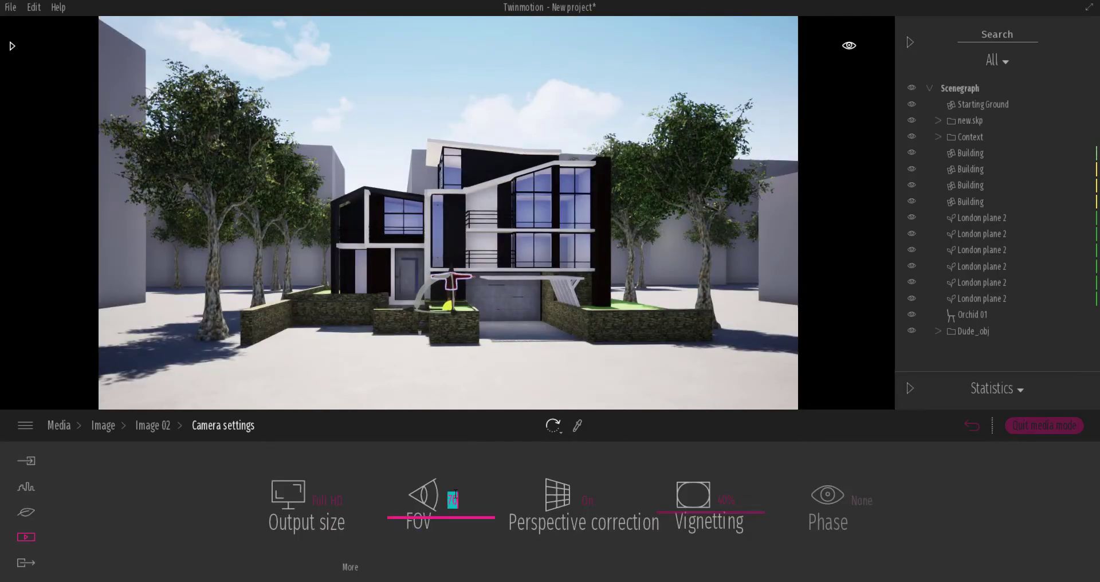
{"action": "type", "text": "35"}
{"action": "key", "text": "Return"}
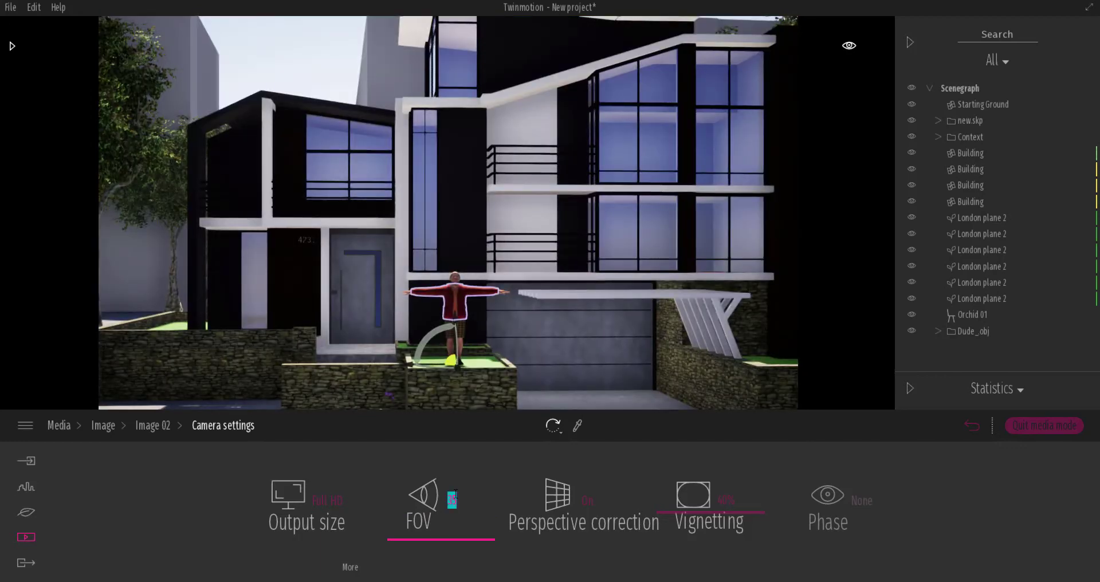
{"action": "type", "text": "50"}
{"action": "key", "text": "Return"}
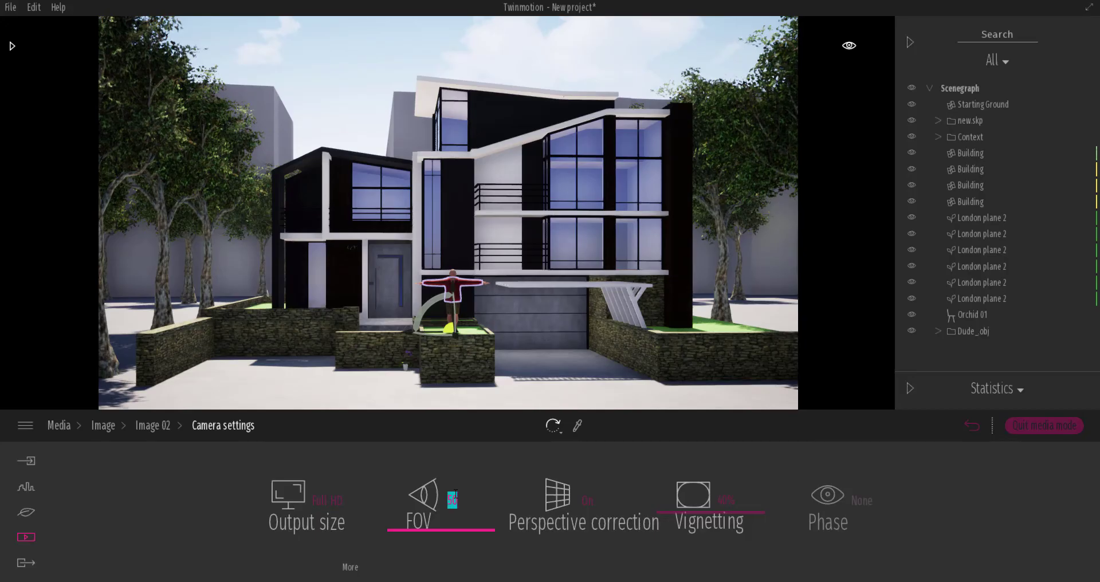
{"action": "left_click", "coordinate": [171, 431]}
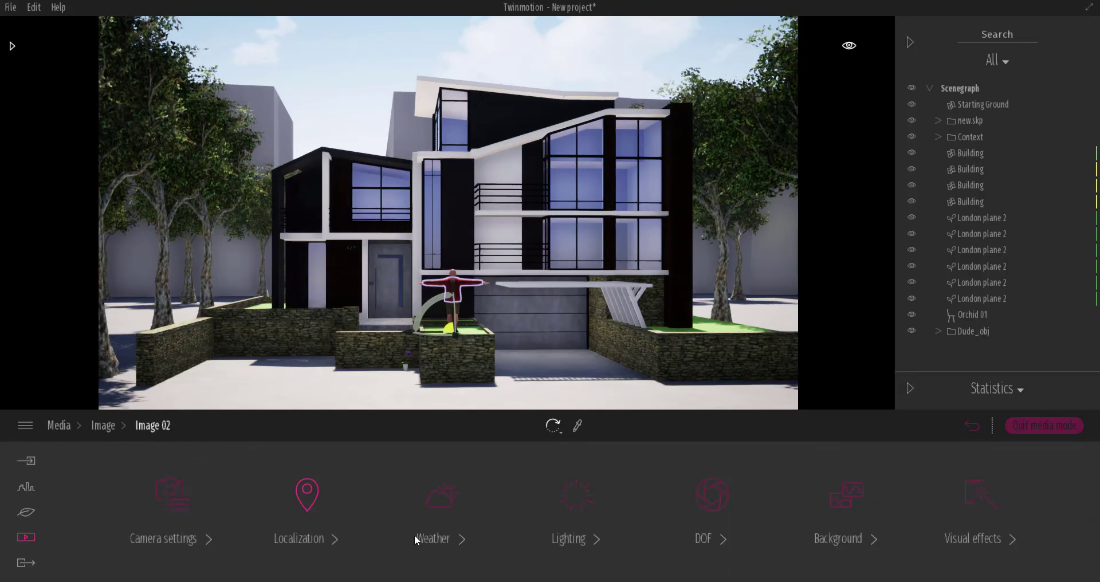
{"action": "left_click", "coordinate": [103, 427]}
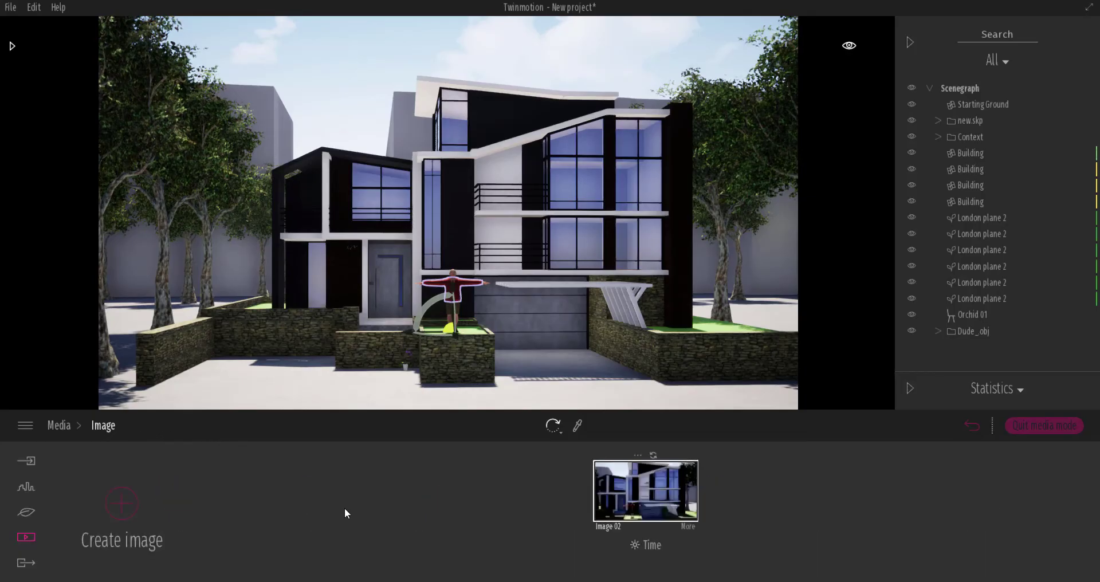
Step: Set the image's field of view to 75 and move the camera closer to the house
{"action": "left_click", "coordinate": [692, 523]}
{"action": "left_click", "coordinate": [159, 508]}
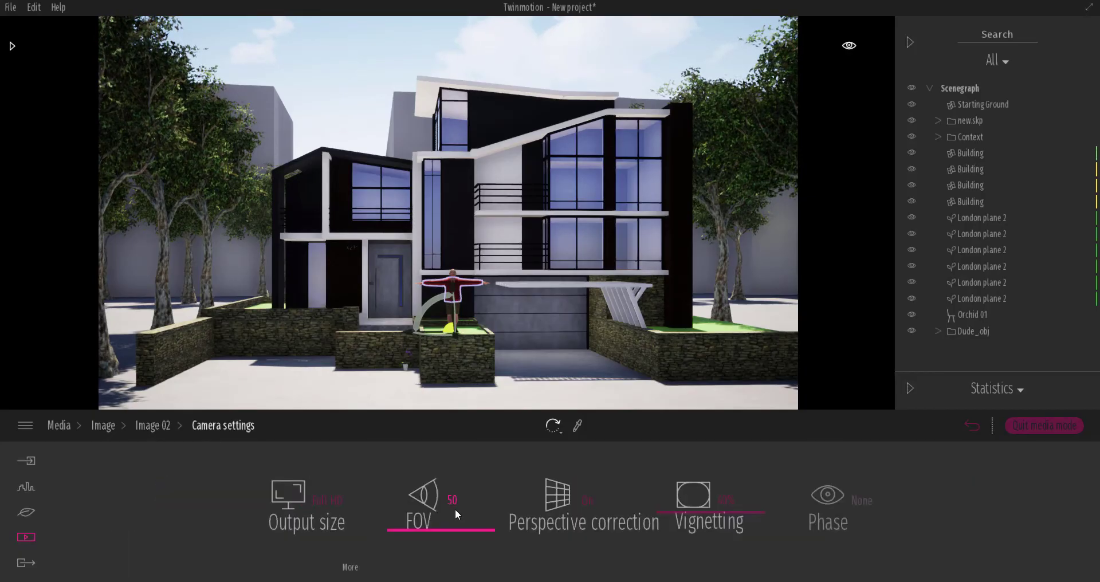
{"action": "left_click", "coordinate": [449, 500]}
{"action": "type", "text": "75"}
{"action": "key", "text": "Return"}
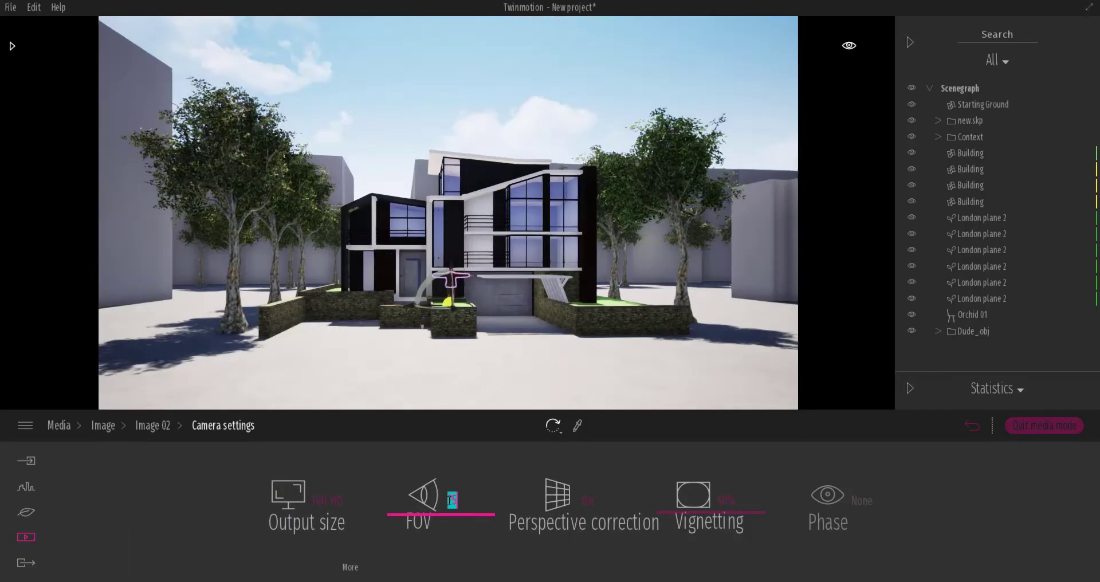
{"action": "scroll", "coordinate": [532, 329], "scroll_direction": "up", "scroll_amount": 6}
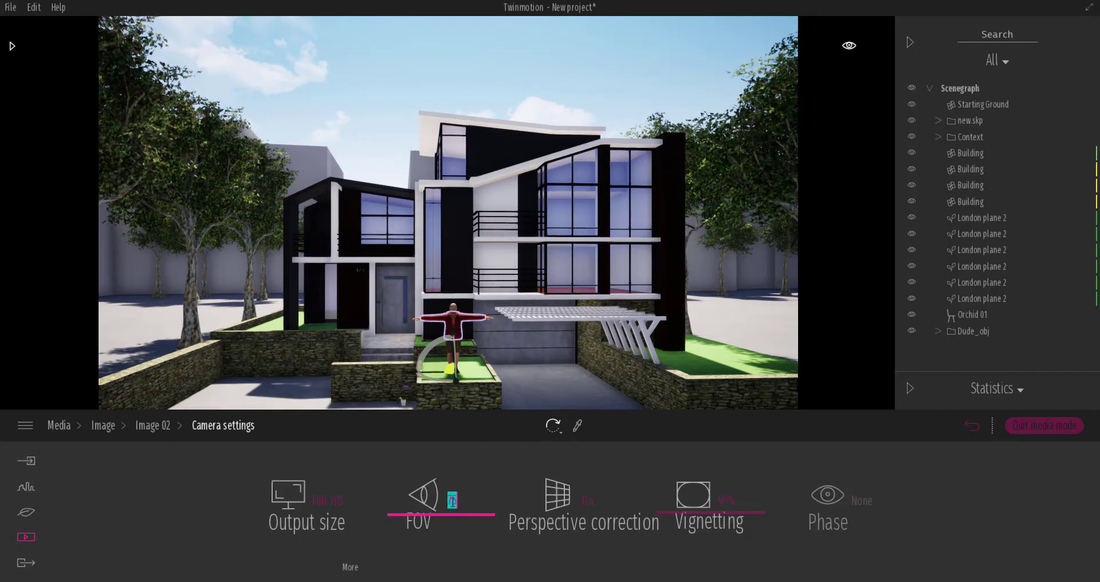
Step: Try a field of view of 30 and pull the camera back until the house fits
{"action": "type", "text": "30"}
{"action": "key", "text": "Return"}
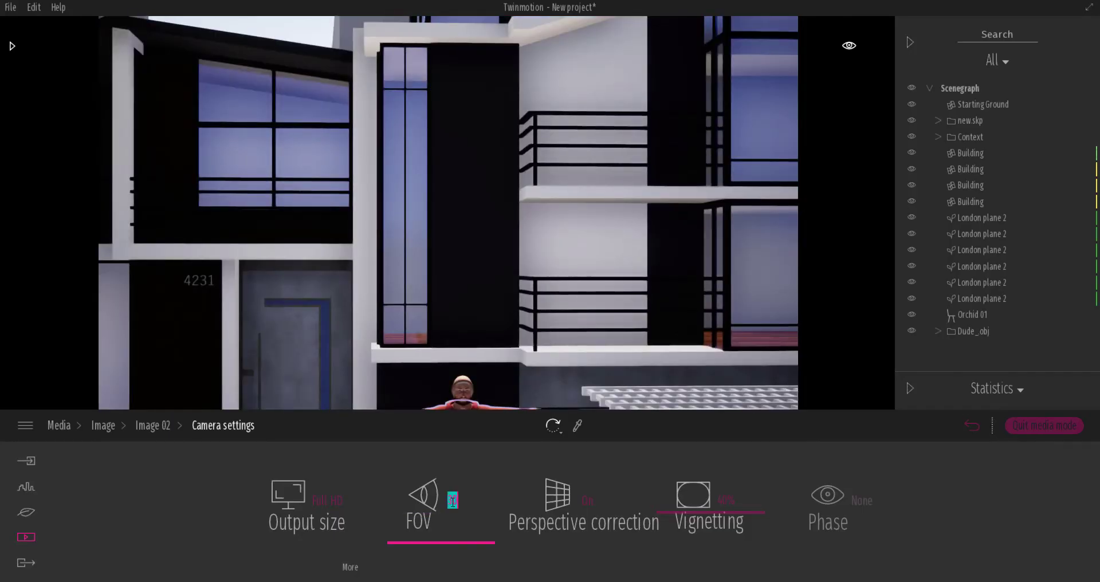
{"action": "scroll", "coordinate": [456, 364], "scroll_direction": "down", "scroll_amount": 5}
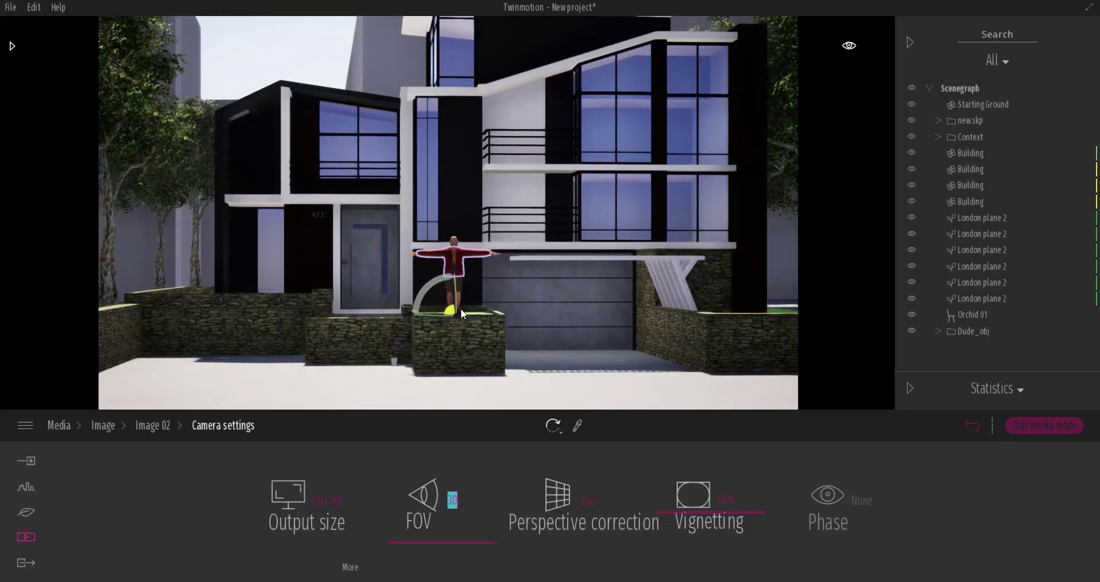
{"action": "scroll", "coordinate": [461, 308], "scroll_direction": "down", "scroll_amount": 1}
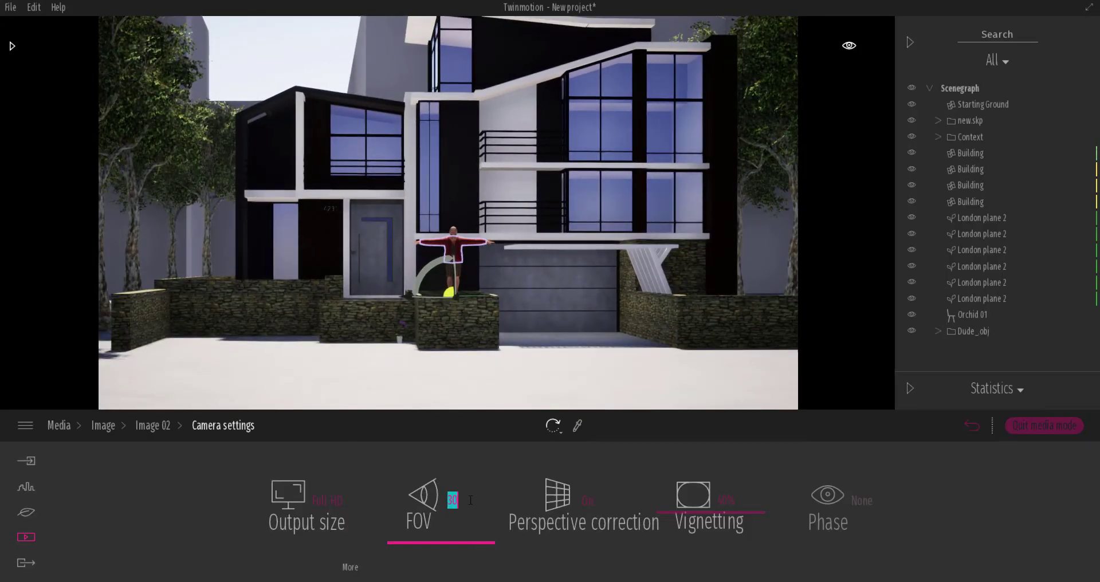
Step: Set the image's field of view back to 75 and reframe the house front closely with the walls and planter in view
{"action": "type", "text": "75"}
{"action": "key", "text": "Return"}
{"action": "scroll", "coordinate": [461, 279], "scroll_direction": "up", "scroll_amount": 3}
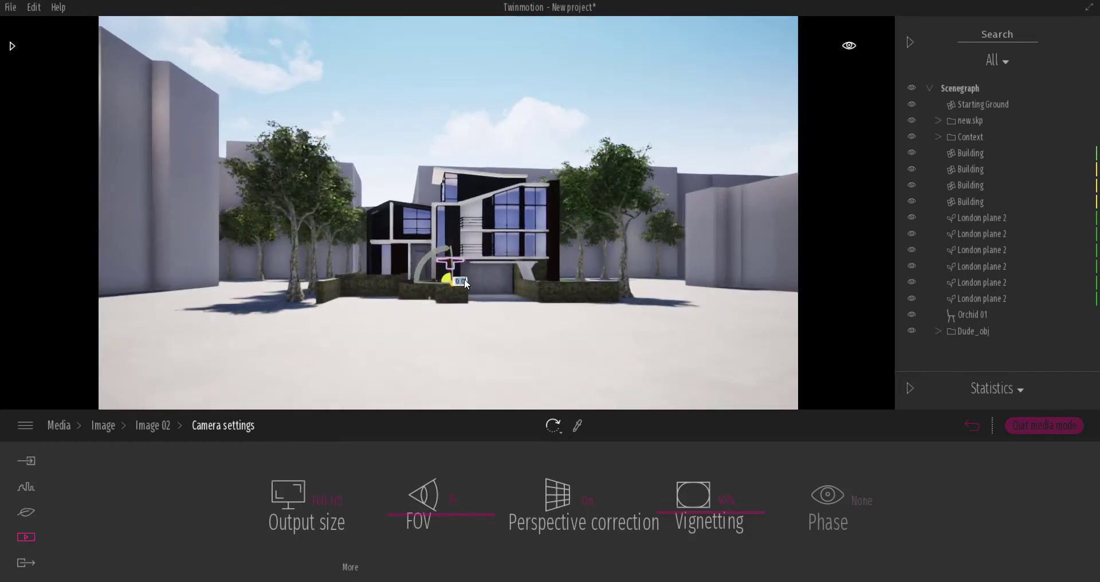
{"action": "scroll", "coordinate": [428, 173], "scroll_direction": "up", "scroll_amount": 4}
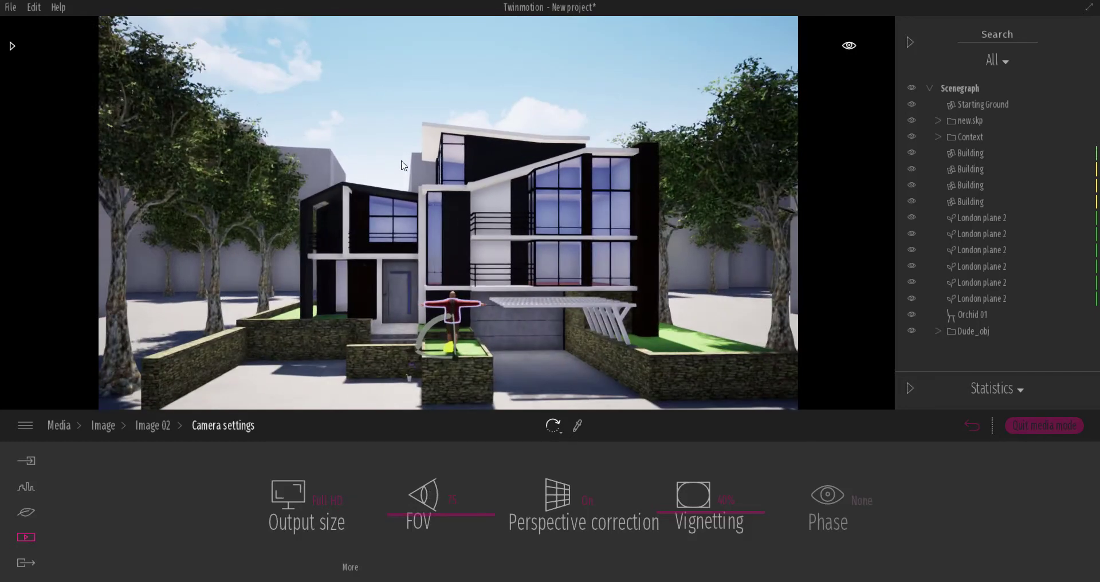
{"action": "scroll", "coordinate": [432, 165], "scroll_direction": "up", "scroll_amount": 1}
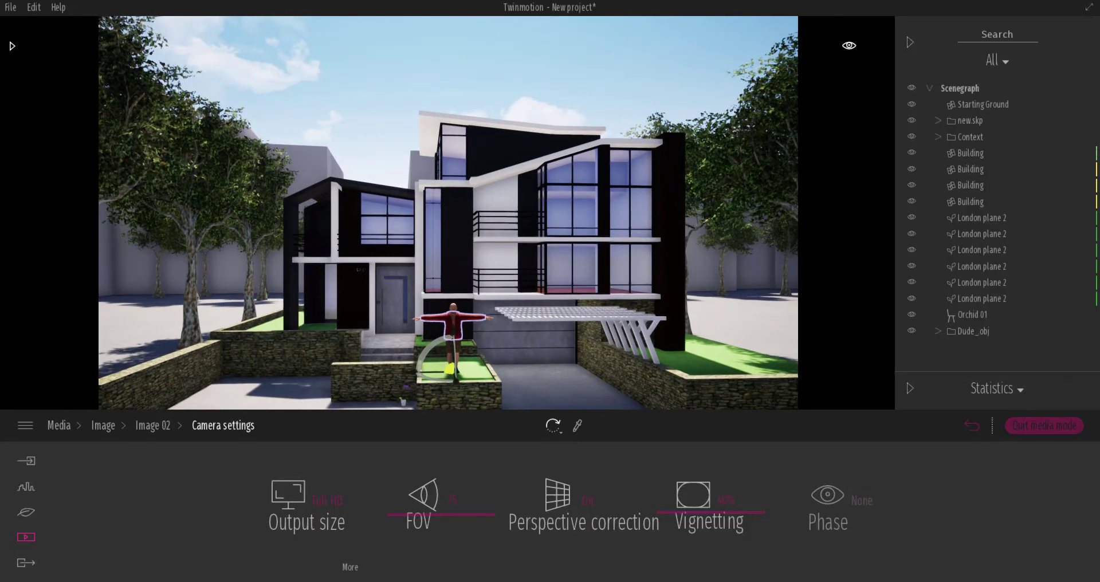
{"action": "right_click_drag", "start_coordinate": [545, 342], "coordinate": [545, 378]}
{"action": "middle_click_drag", "start_coordinate": [542, 383], "coordinate": [502, 349]}
Step: Turn on depth of field for the image
{"action": "left_click", "coordinate": [147, 423]}
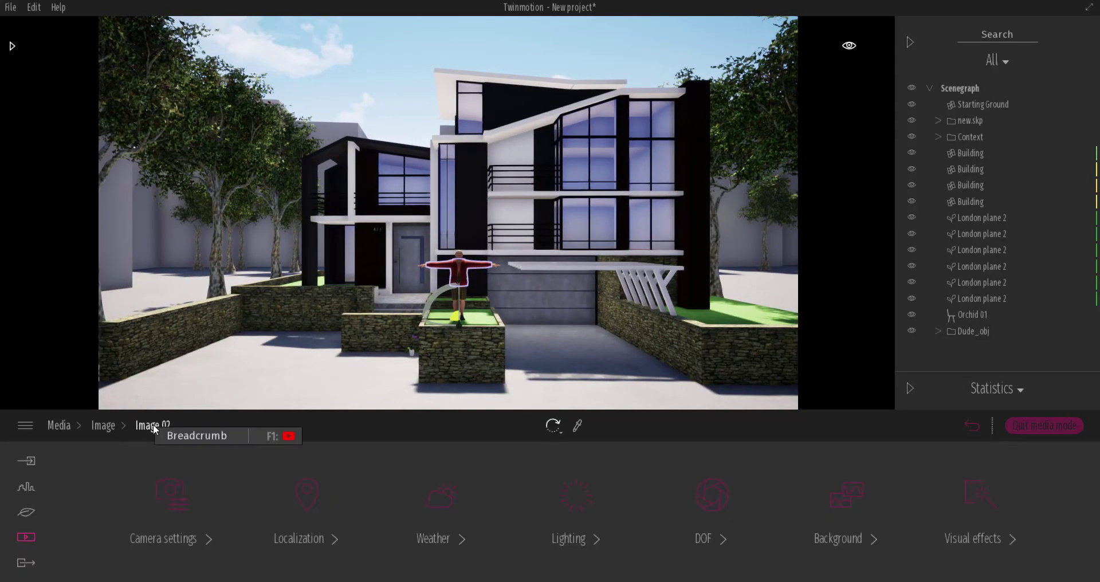
{"action": "left_click", "coordinate": [717, 492]}
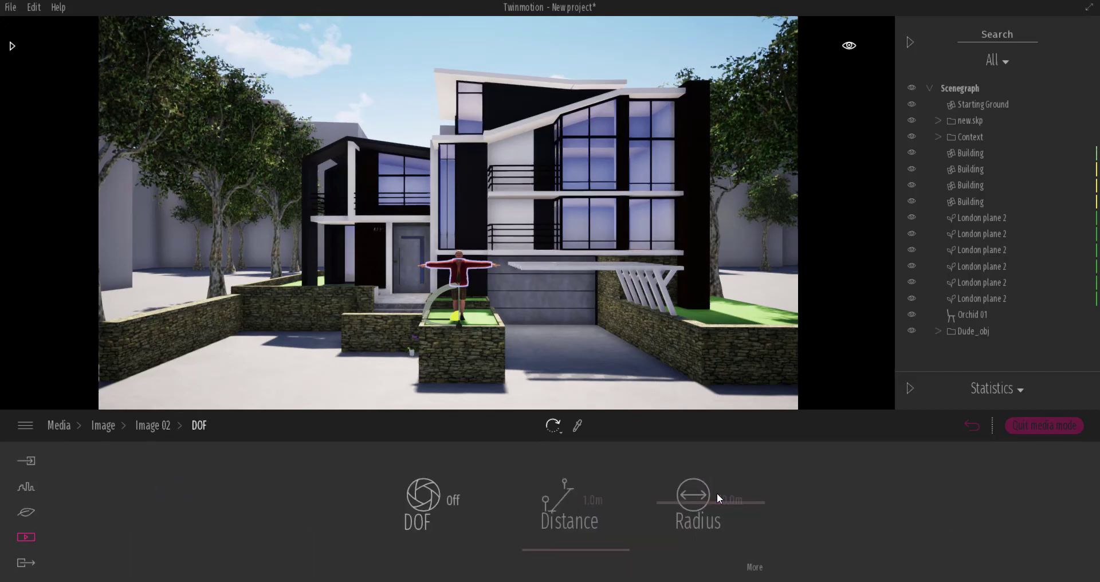
{"action": "left_click", "coordinate": [452, 501]}
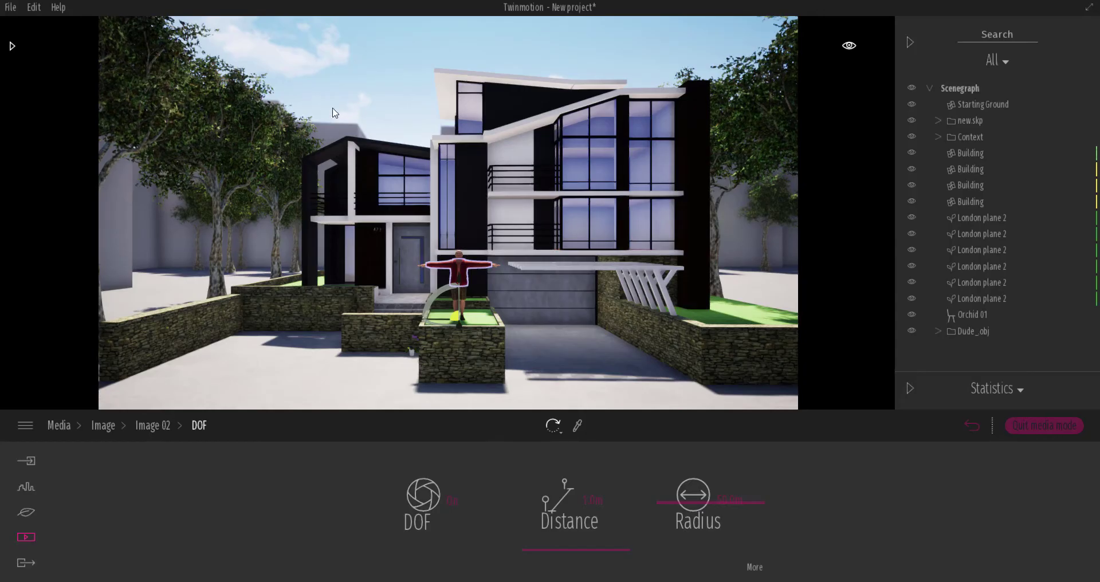
Step: Switch the image's depth of field off and on to compare, and adjust its distance from a closer view of the house
{"action": "left_click", "coordinate": [452, 501]}
{"action": "left_click", "coordinate": [453, 500]}
{"action": "left_click", "coordinate": [452, 500]}
{"action": "left_click", "coordinate": [452, 501]}
{"action": "mouse_move", "coordinate": [569, 280]}
{"action": "middle_mouse_down"}
{"action": "mouse_move", "coordinate": [510, 280]}
{"action": "mouse_move", "coordinate": [578, 290]}
{"action": "middle_mouse_up"}
{"action": "scroll", "coordinate": [568, 280], "scroll_direction": "up", "scroll_amount": 2}
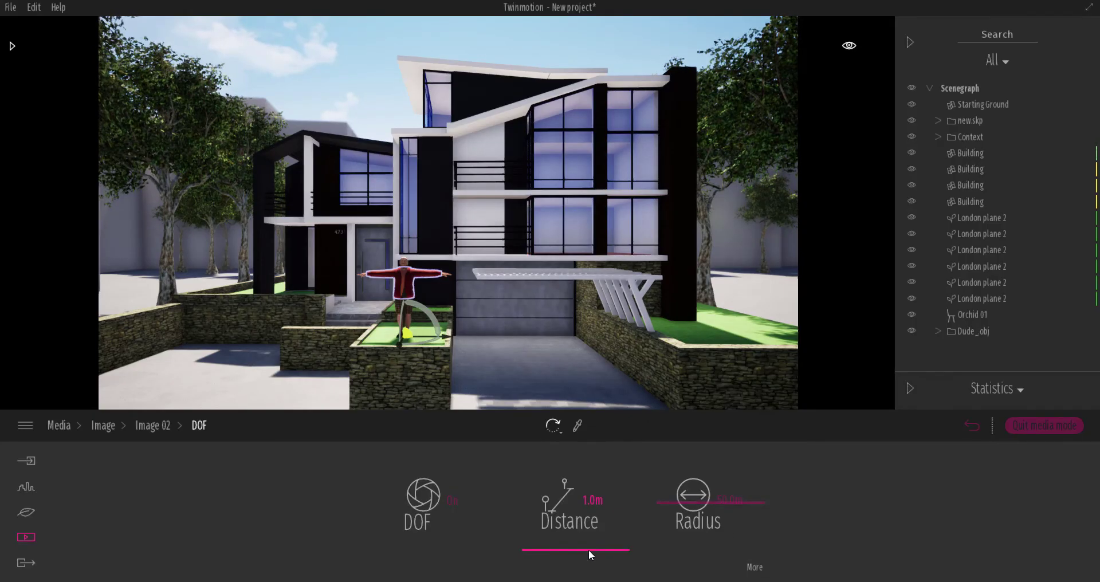
{"action": "mouse_move", "coordinate": [589, 548]}
{"action": "left_mouse_down"}
{"action": "mouse_move", "coordinate": [585, 530]}
{"action": "mouse_move", "coordinate": [588, 552]}
{"action": "left_mouse_up"}
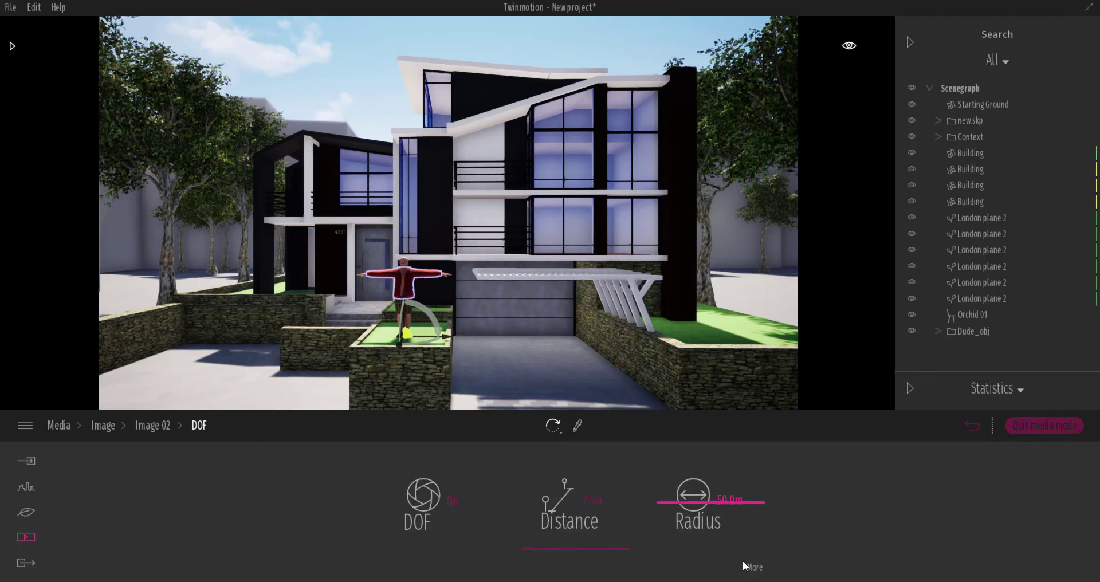
Step: Raise the depth of field's far blur and lower its near blur, comparing the effect at different camera distances from the house
{"action": "left_click", "coordinate": [755, 568]}
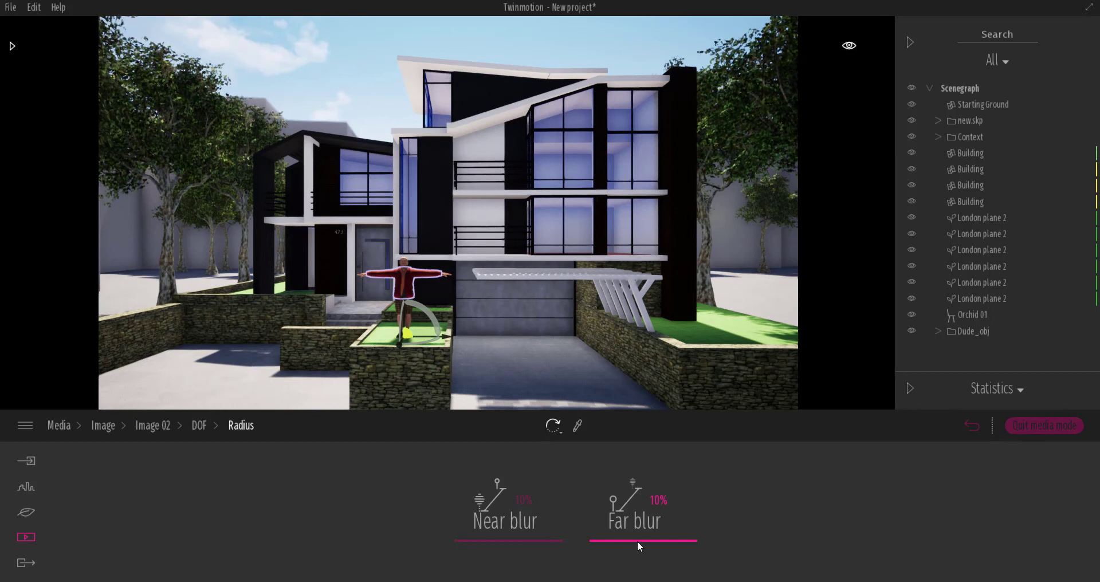
{"action": "left_click_drag", "start_coordinate": [637, 538], "coordinate": [660, 525]}
{"action": "scroll", "coordinate": [587, 317], "scroll_direction": "down", "scroll_amount": 5}
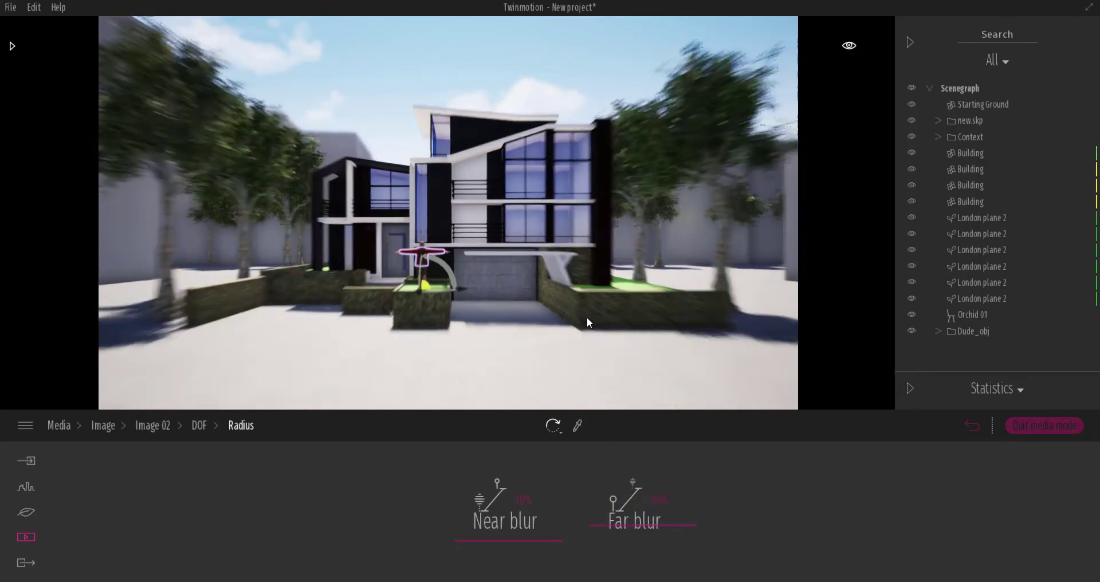
{"action": "scroll", "coordinate": [587, 317], "scroll_direction": "down", "scroll_amount": 3}
{"action": "scroll", "coordinate": [586, 318], "scroll_direction": "up", "scroll_amount": 4}
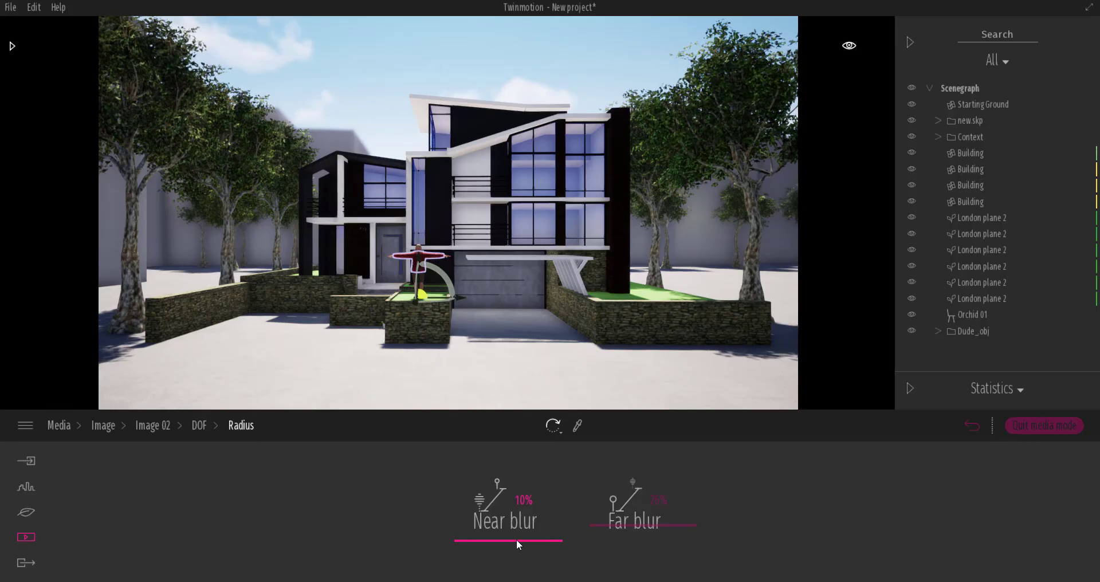
{"action": "scroll", "coordinate": [488, 370], "scroll_direction": "up", "scroll_amount": 5}
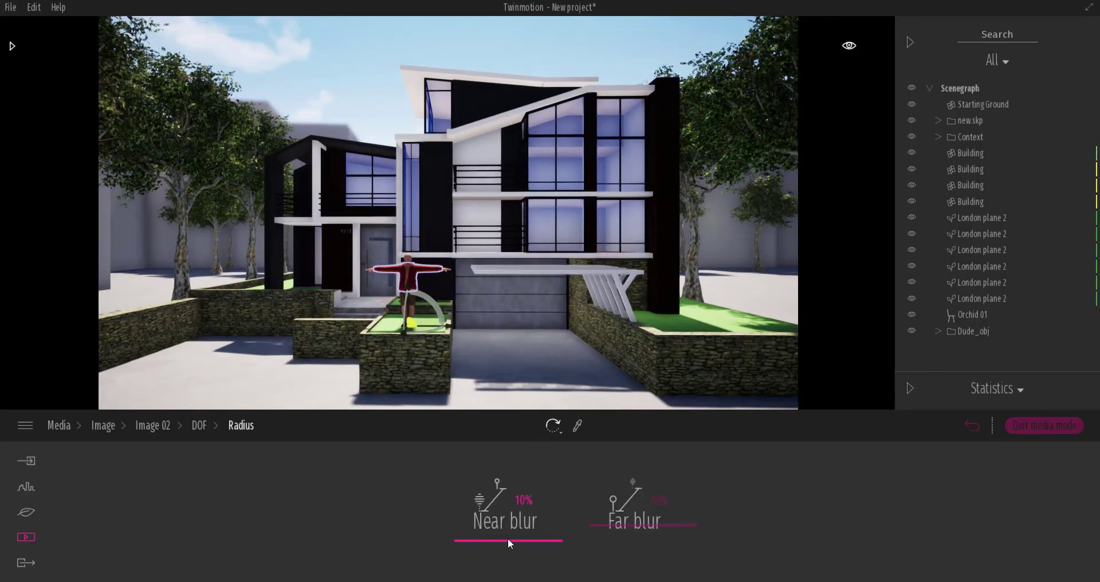
{"action": "left_click_drag", "start_coordinate": [508, 541], "coordinate": [540, 558]}
{"action": "left_click_drag", "start_coordinate": [633, 533], "coordinate": [633, 480]}
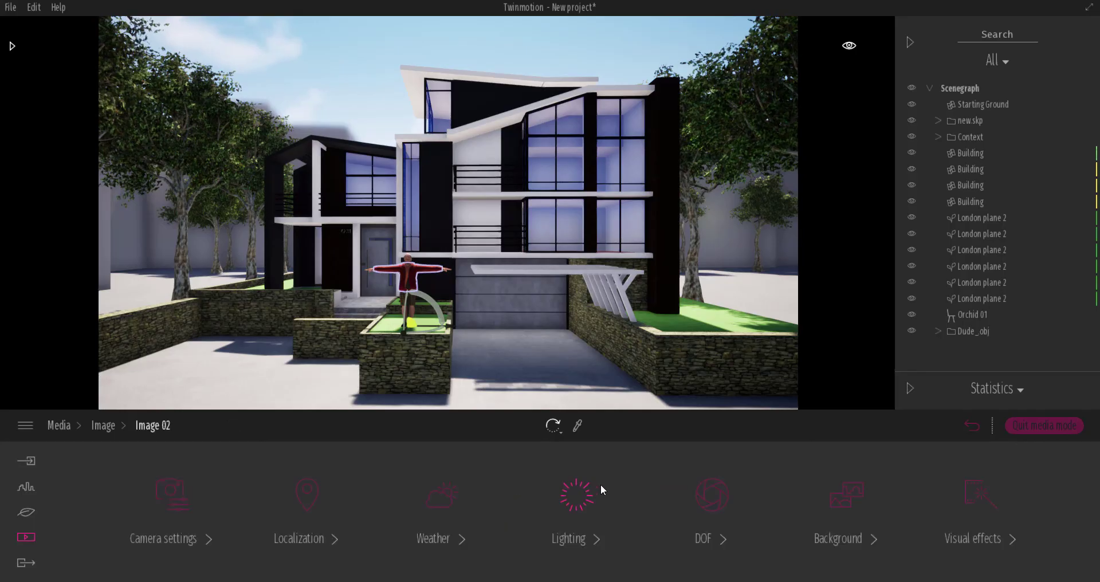
Step: Try the Copper, AUT and DT8 color gradients on the image and apply a blue-toned one instead
{"action": "left_click", "coordinate": [977, 496]}
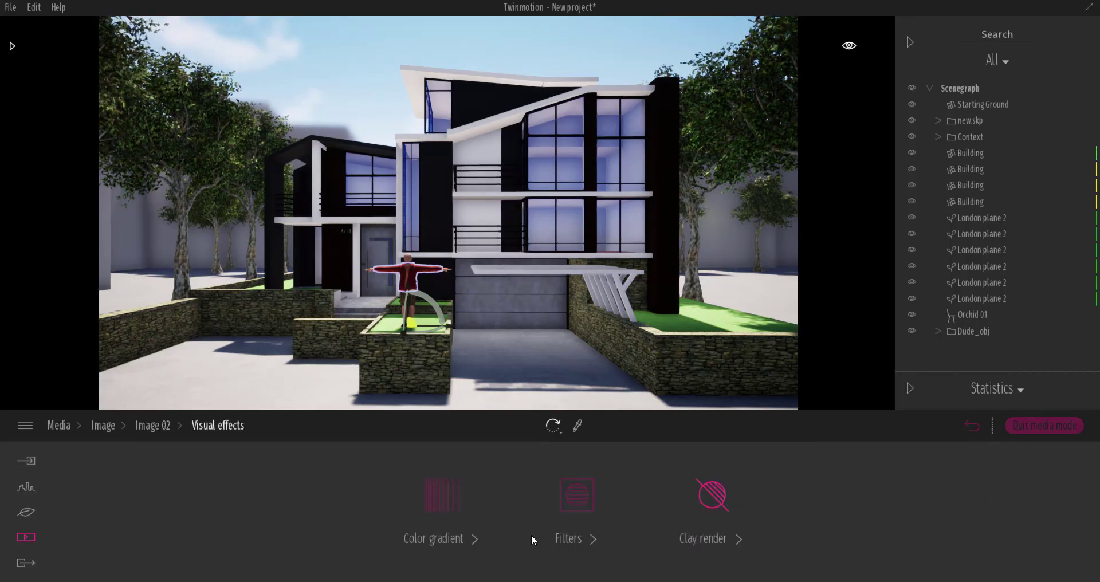
{"action": "left_click", "coordinate": [451, 506]}
{"action": "left_click", "coordinate": [461, 502]}
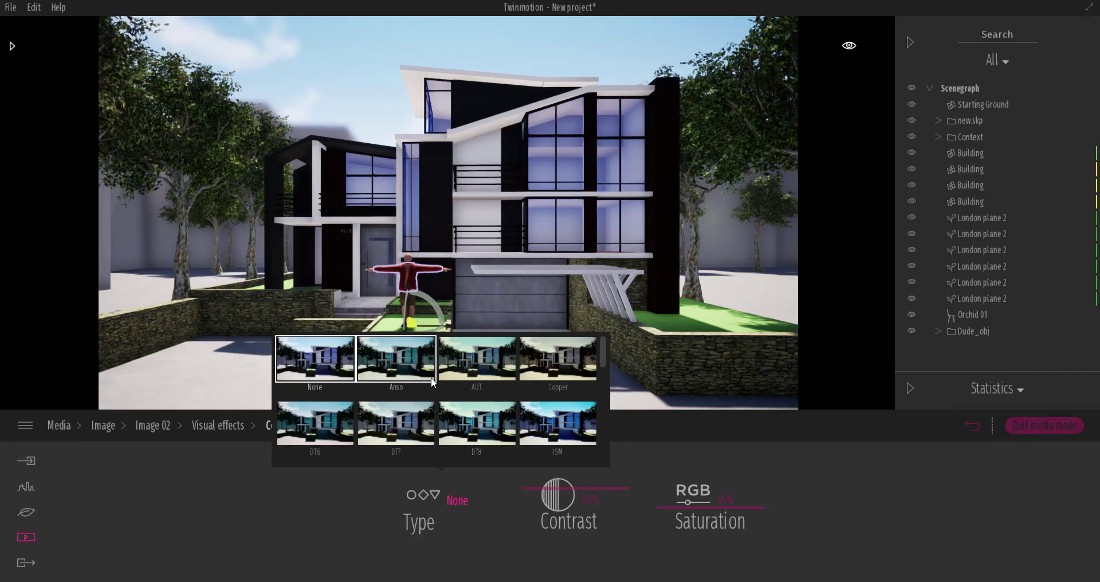
{"action": "left_click", "coordinate": [566, 371]}
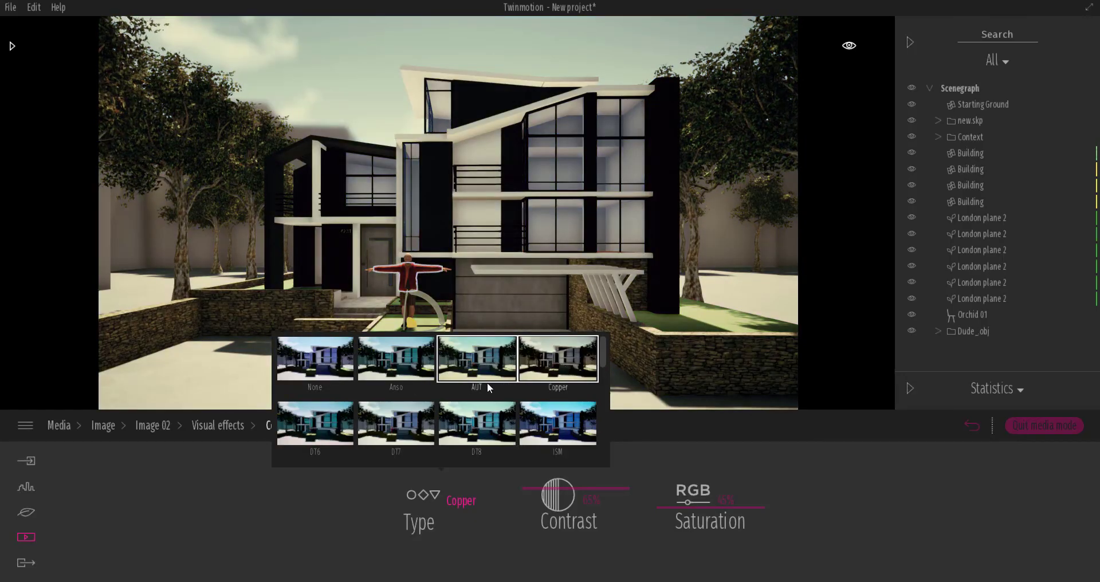
{"action": "left_click", "coordinate": [471, 372]}
{"action": "left_click", "coordinate": [480, 424]}
{"action": "left_click", "coordinate": [557, 419]}
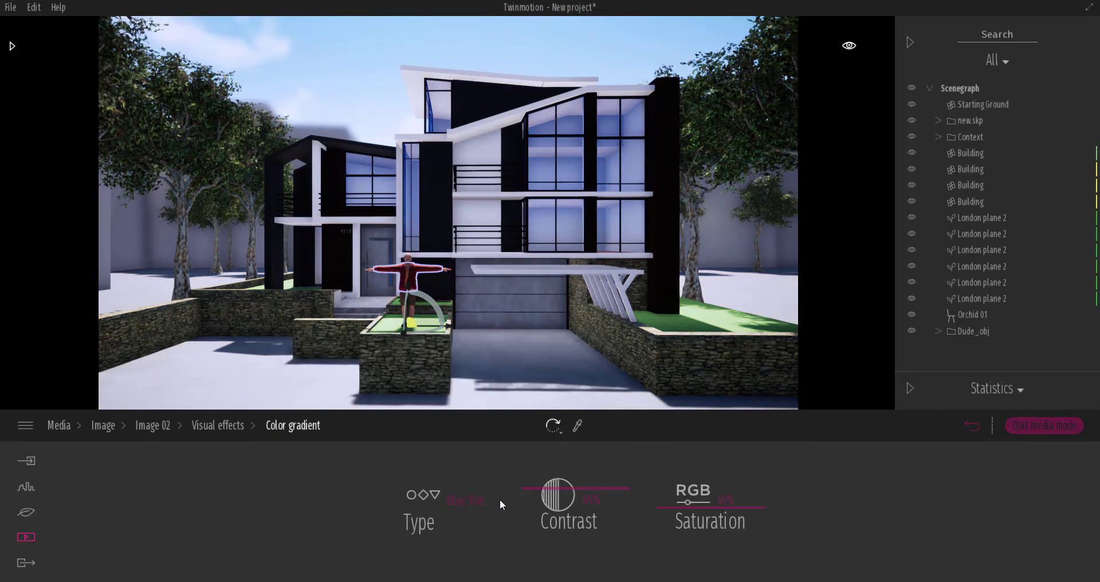
{"action": "left_click", "coordinate": [229, 429]}
{"action": "left_click", "coordinate": [155, 427]}
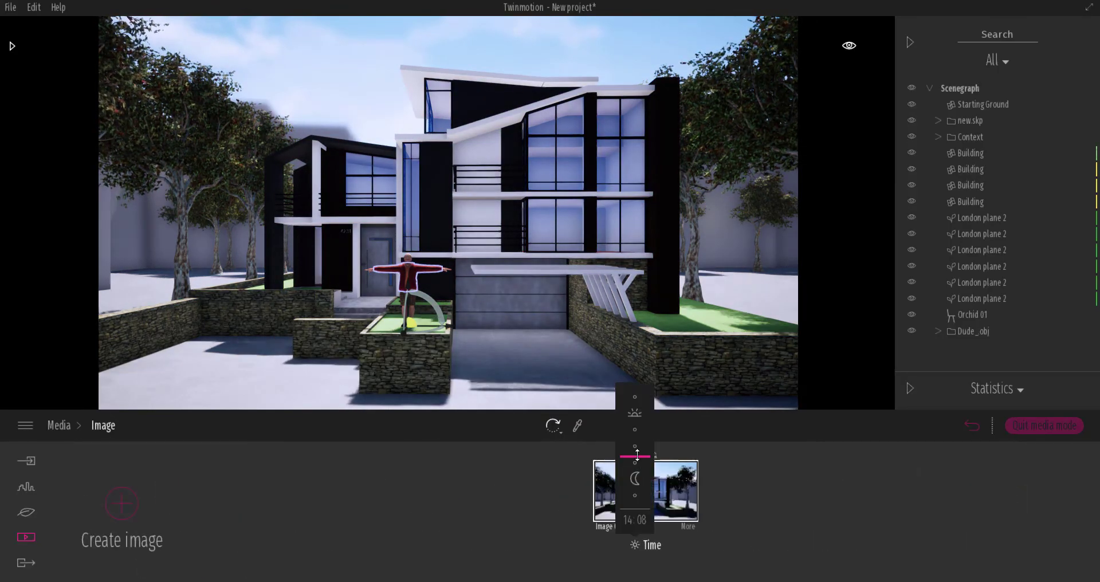
Step: Try a night setting for the image and set its time of day to 16:14
{"action": "left_click_drag", "start_coordinate": [637, 454], "coordinate": [644, 494]}
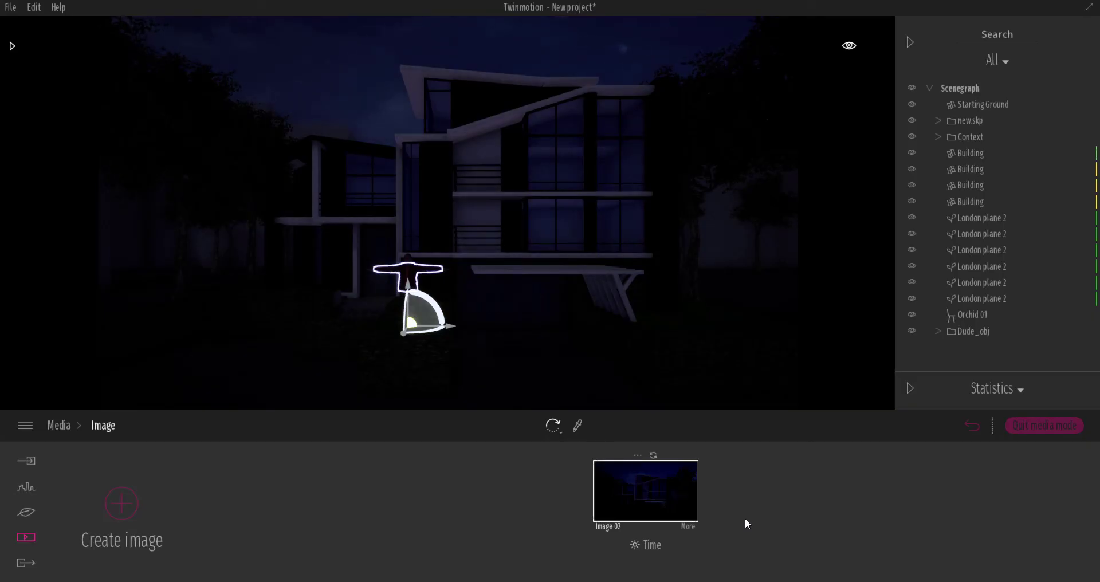
{"action": "mouse_move", "coordinate": [651, 541]}
{"action": "left_click_drag", "start_coordinate": [639, 494], "coordinate": [633, 466]}
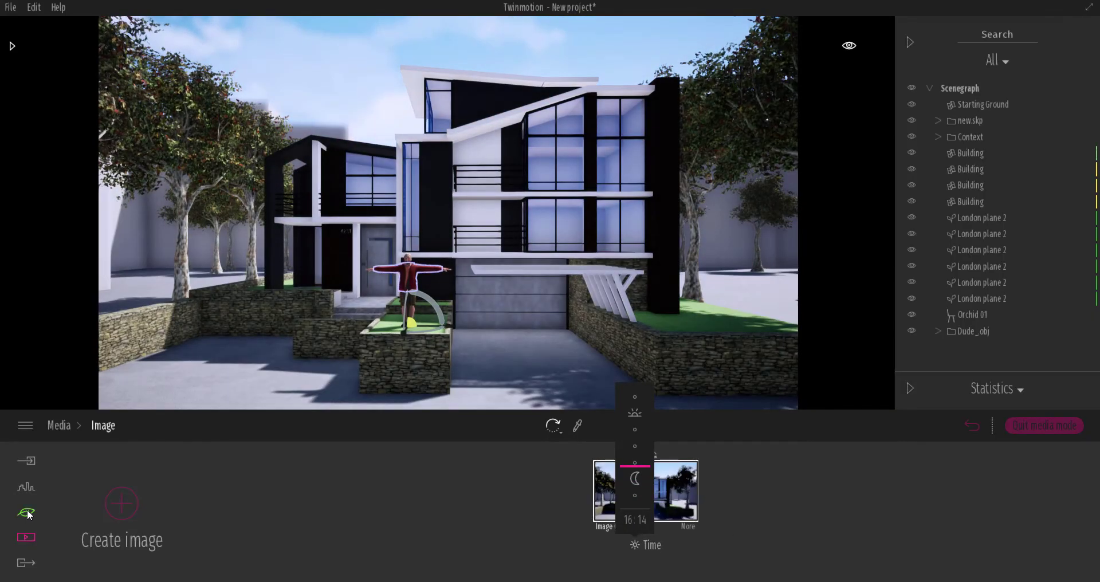
Step: Move the camera close to the figure's face, adjust the image's month and set its north offset to 264°
{"action": "left_click", "coordinate": [687, 526]}
{"action": "left_click", "coordinate": [307, 537]}
{"action": "mouse_move", "coordinate": [1019, 552]}
{"action": "left_mouse_down"}
{"action": "mouse_move", "coordinate": [1010, 444]}
{"action": "mouse_move", "coordinate": [1019, 541]}
{"action": "left_mouse_up"}
{"action": "scroll", "coordinate": [504, 222], "scroll_direction": "up", "scroll_amount": 5}
{"action": "key", "text": "q"}
{"action": "scroll", "coordinate": [479, 222], "scroll_direction": "up", "scroll_amount": 5}
{"action": "mouse_move", "coordinate": [897, 500]}
{"action": "left_mouse_down"}
{"action": "mouse_move", "coordinate": [897, 561]}
{"action": "mouse_move", "coordinate": [896, 490]}
{"action": "left_mouse_up"}
{"action": "key", "text": "q"}
{"action": "left_click_drag", "start_coordinate": [999, 536], "coordinate": [997, 486]}
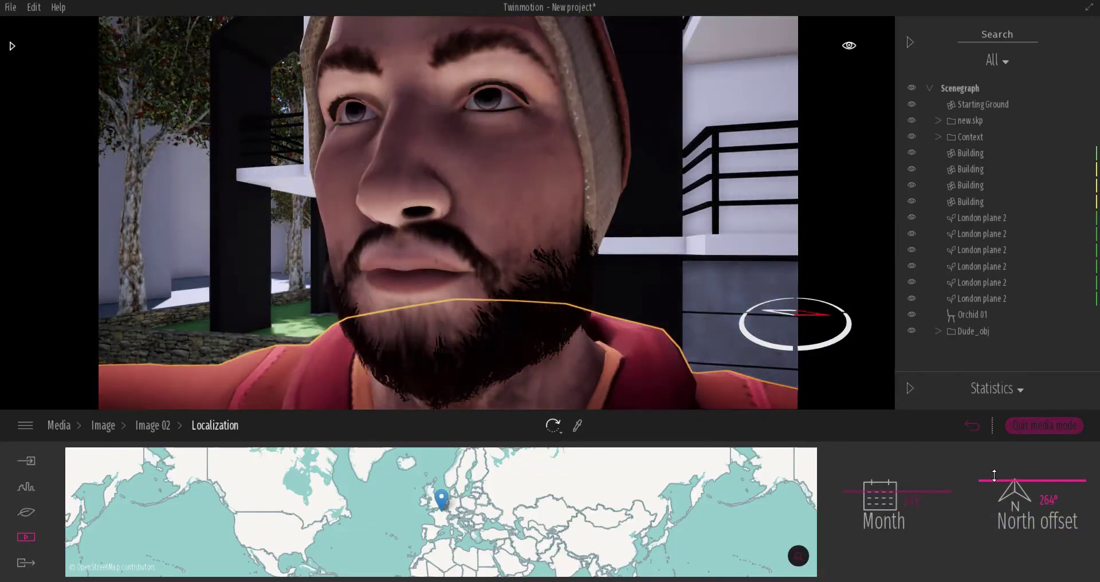
Step: Open the image's lighting settings
{"action": "left_click", "coordinate": [153, 425]}
{"action": "left_click", "coordinate": [565, 492]}
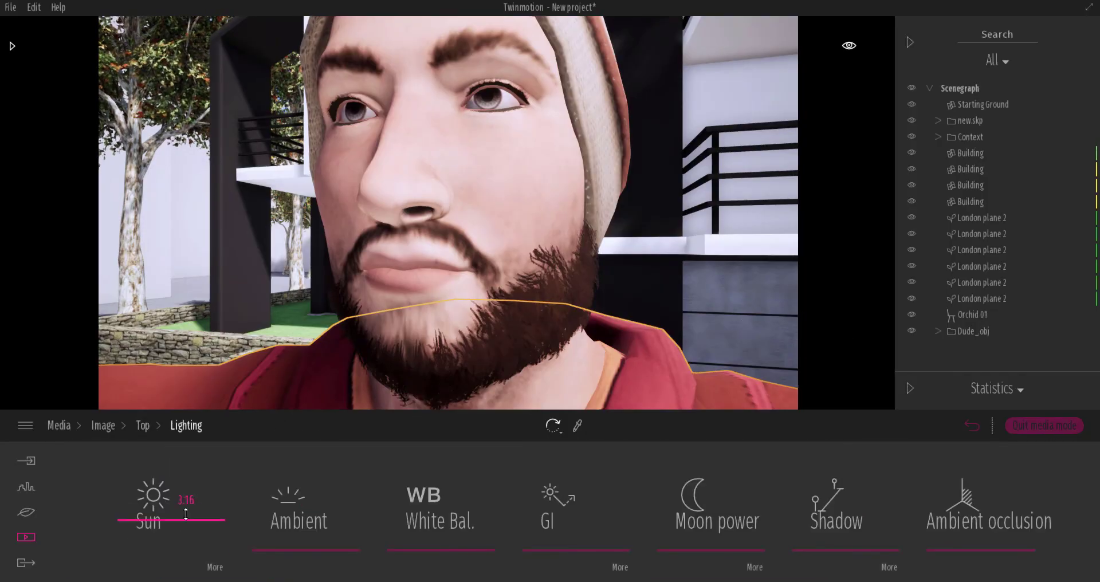